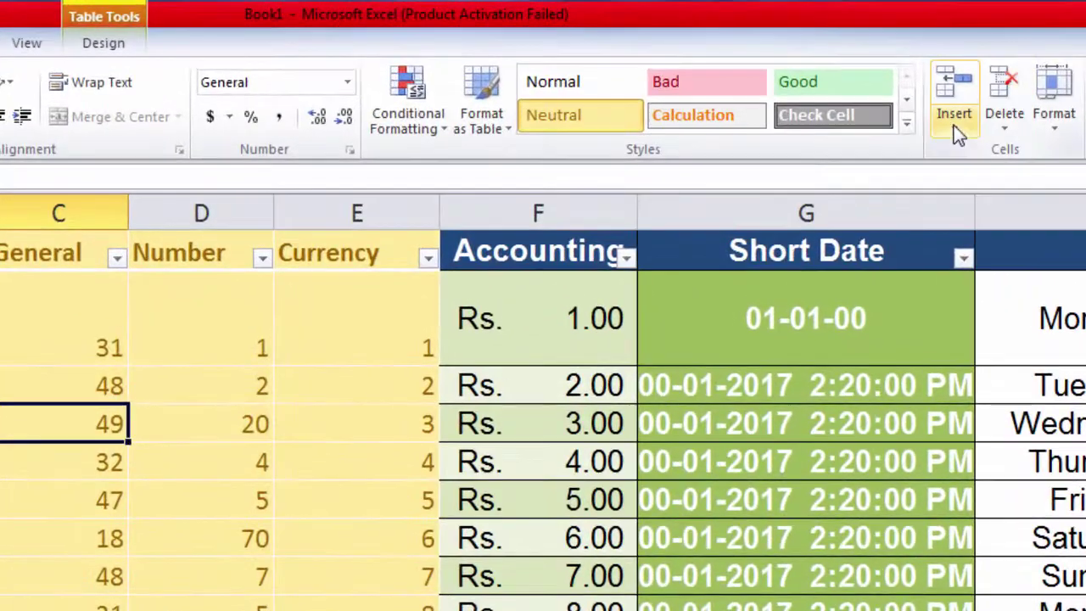
{"action": "left_click", "coordinate": [955, 129]}
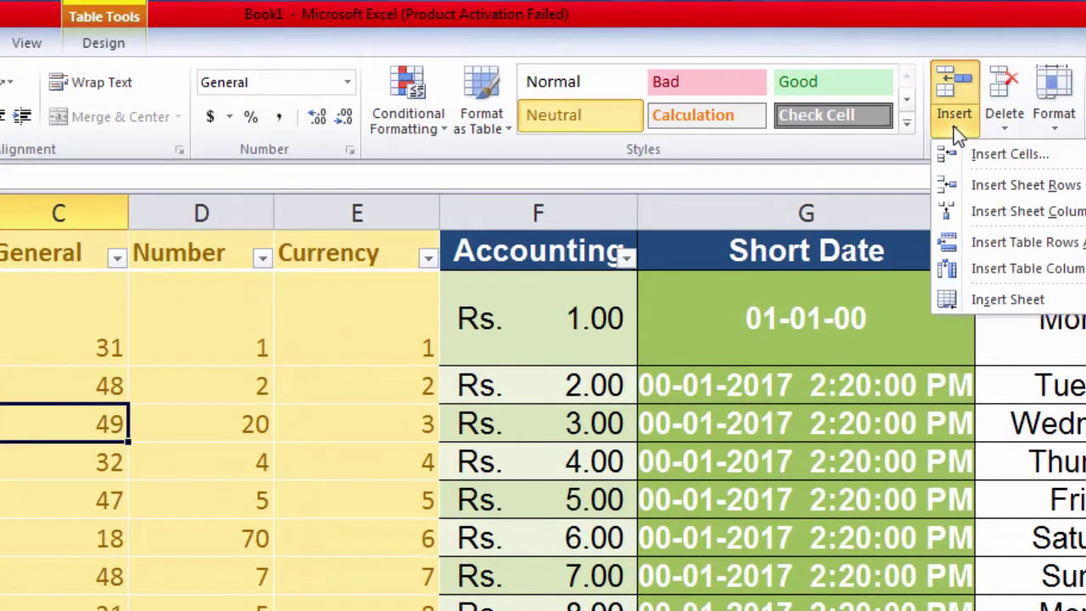
{"action": "left_click", "coordinate": [1014, 178]}
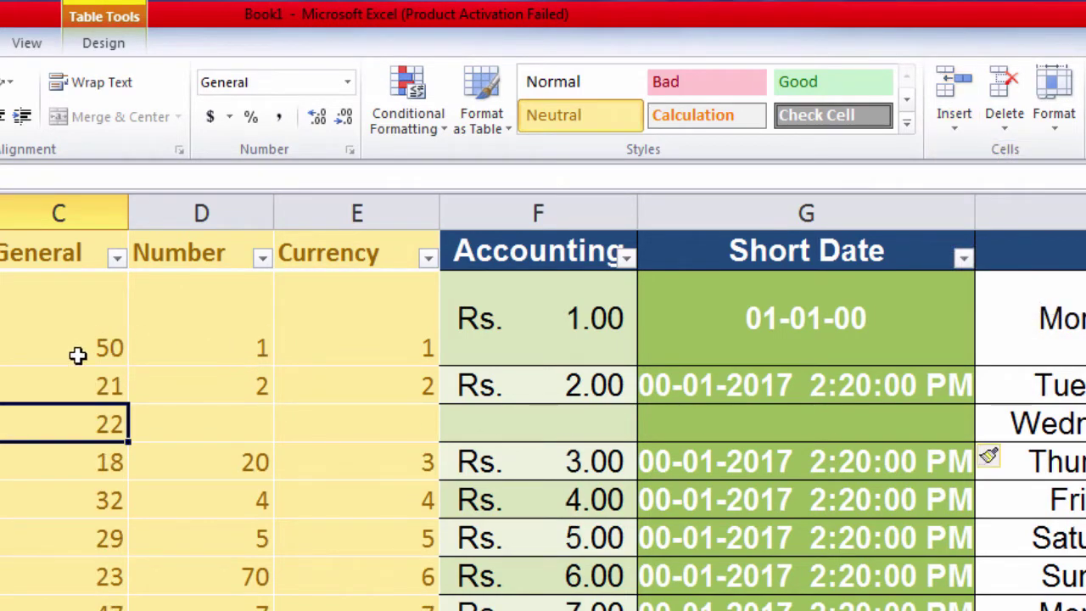
{"action": "left_click", "coordinate": [122, 297]}
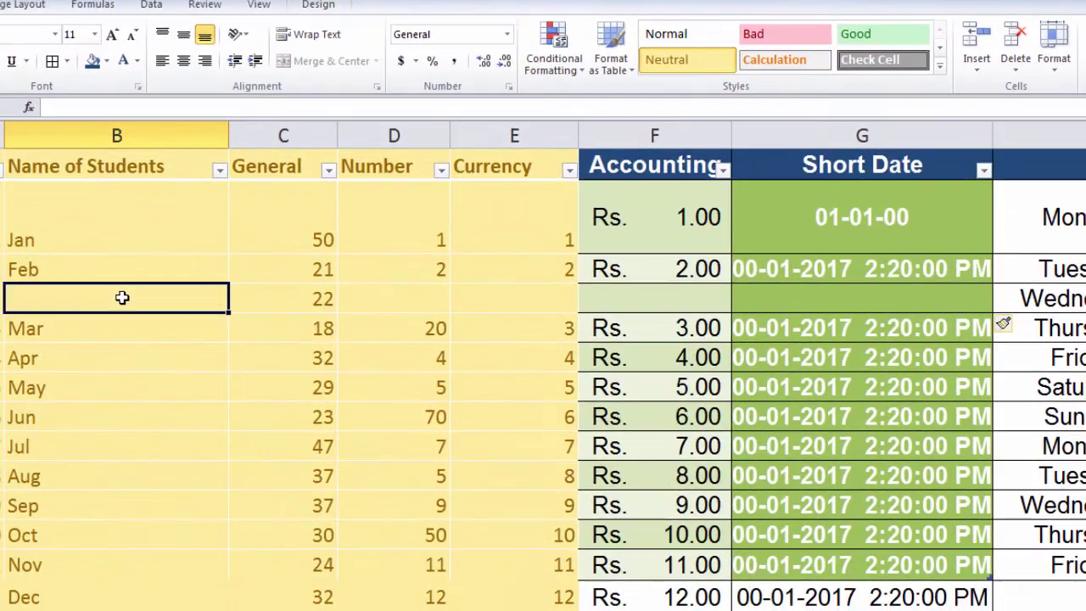
{"action": "left_click", "coordinate": [1010, 72]}
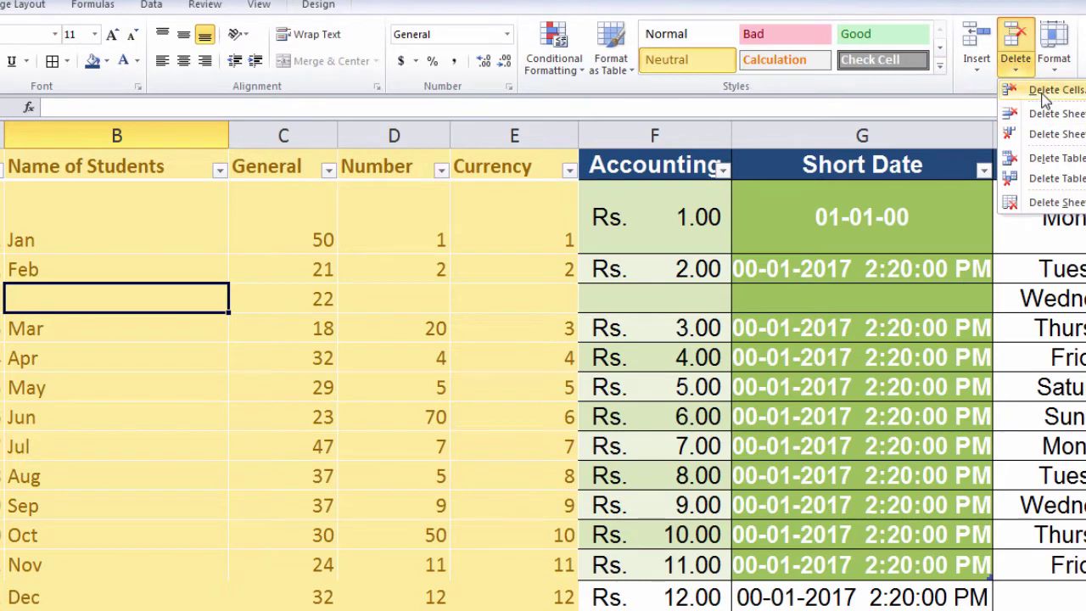
{"action": "left_click", "coordinate": [1048, 113]}
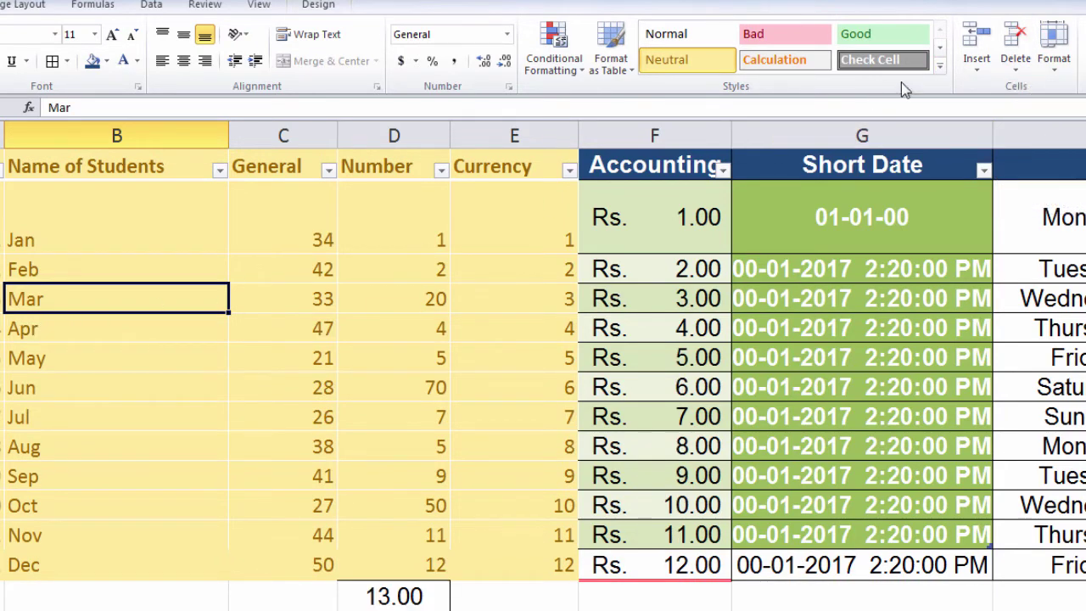
{"action": "left_click", "coordinate": [985, 70]}
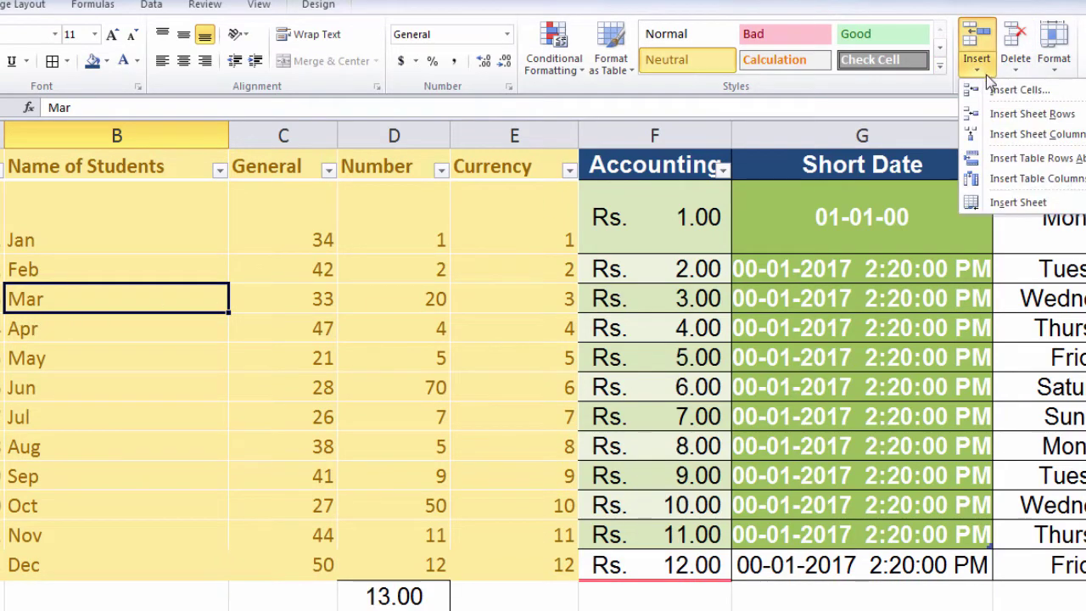
{"action": "left_click", "coordinate": [1011, 119]}
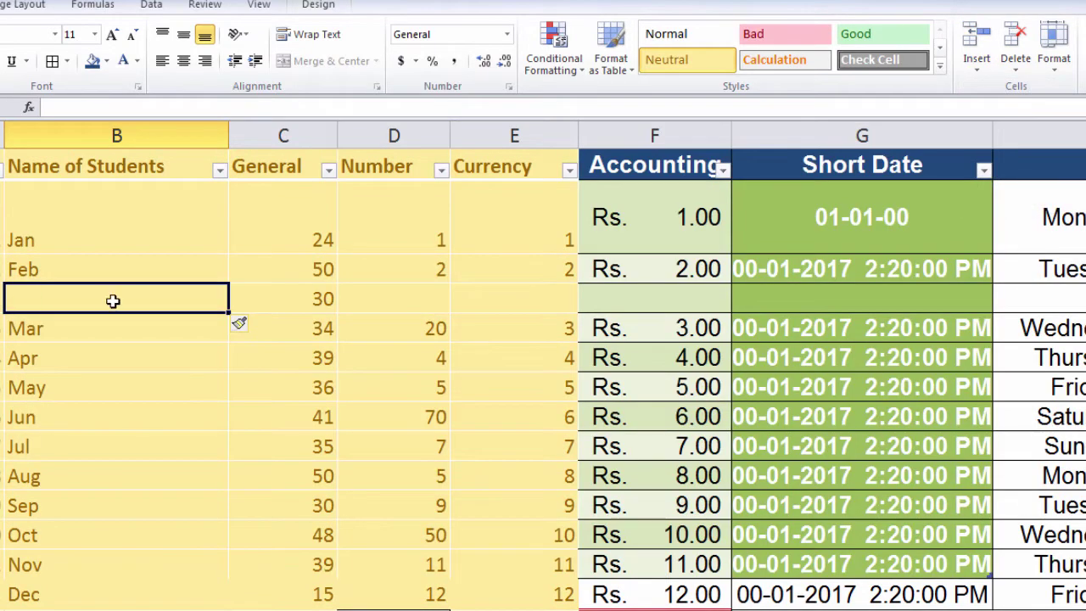
{"action": "key", "text": "shift+space"}
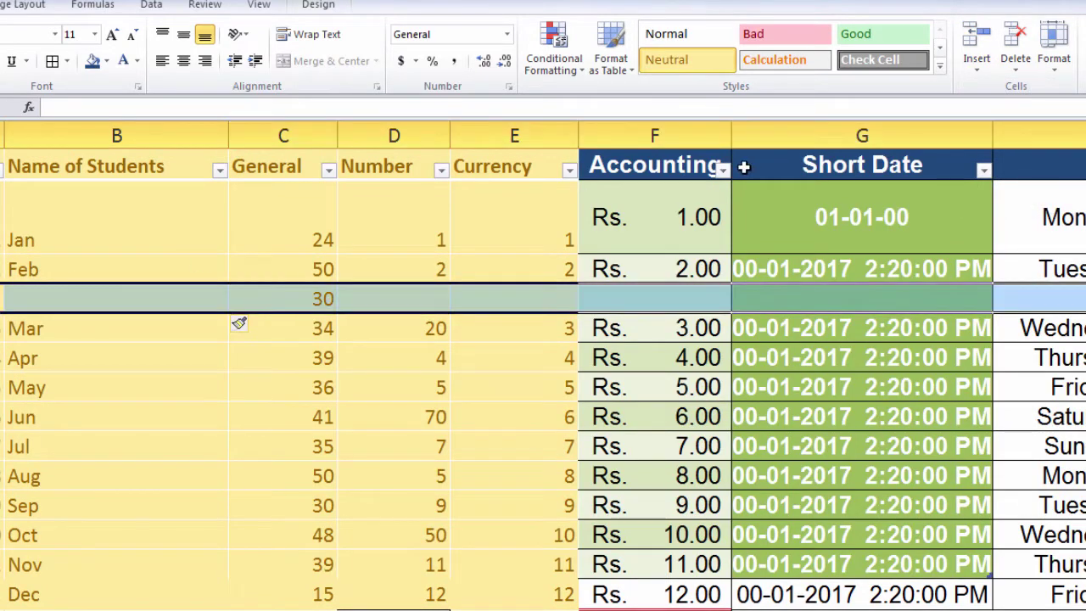
{"action": "left_click", "coordinate": [1018, 74]}
{"action": "left_click", "coordinate": [1037, 115]}
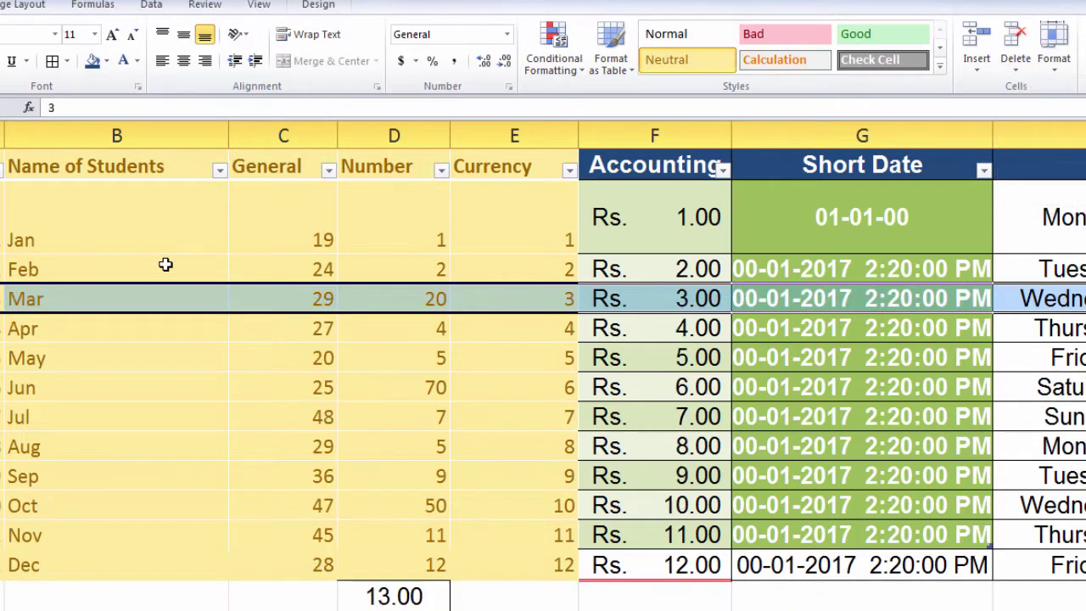
{"action": "left_click", "coordinate": [137, 227]}
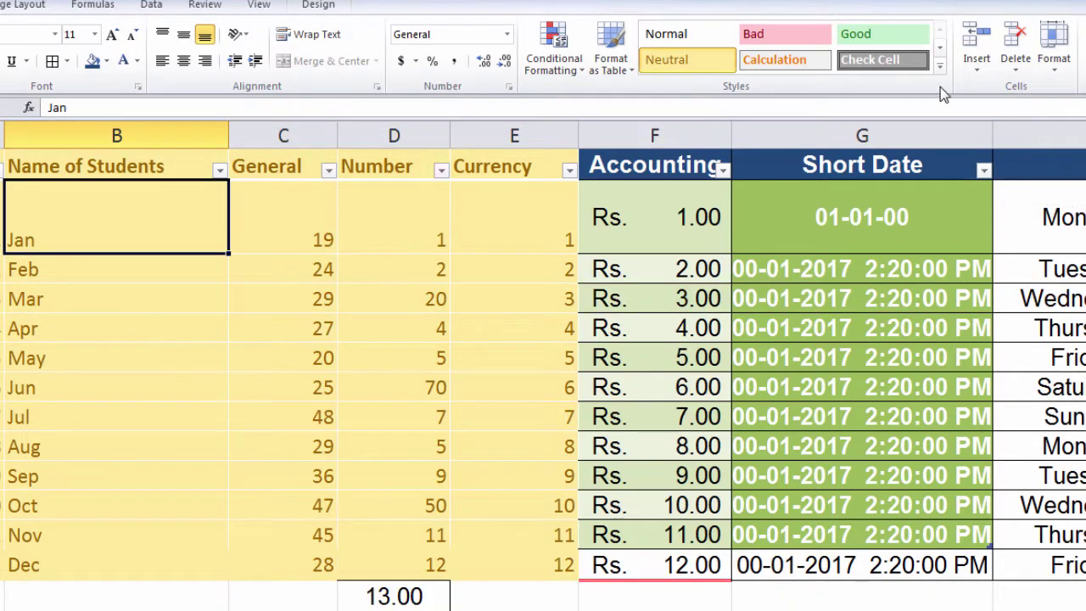
Insert a blank Column1 before Name of Students, then delete that column again.
{"action": "left_click", "coordinate": [976, 68]}
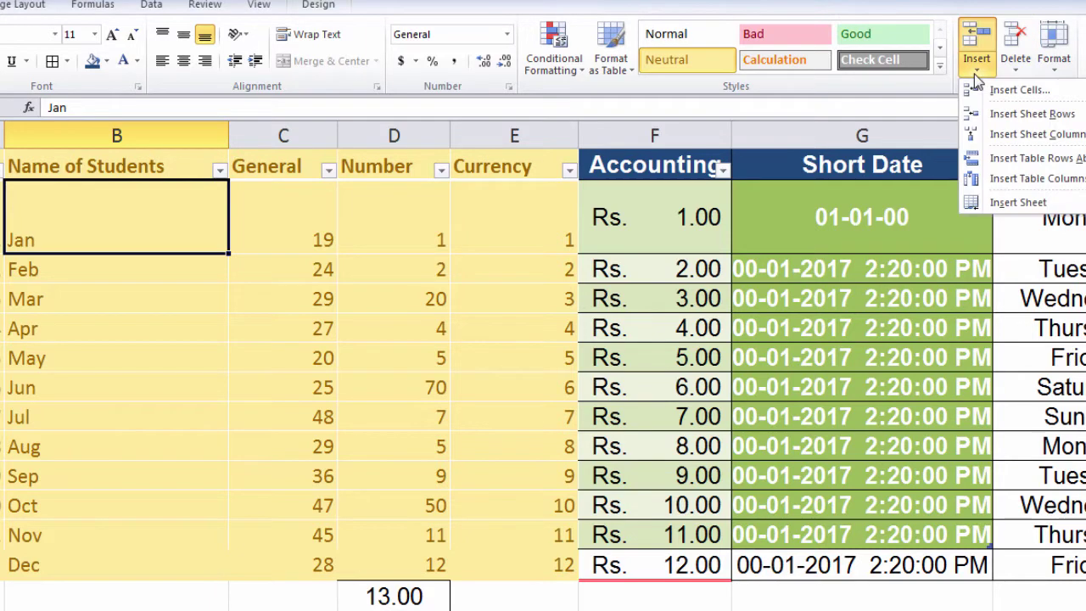
{"action": "left_click", "coordinate": [999, 136]}
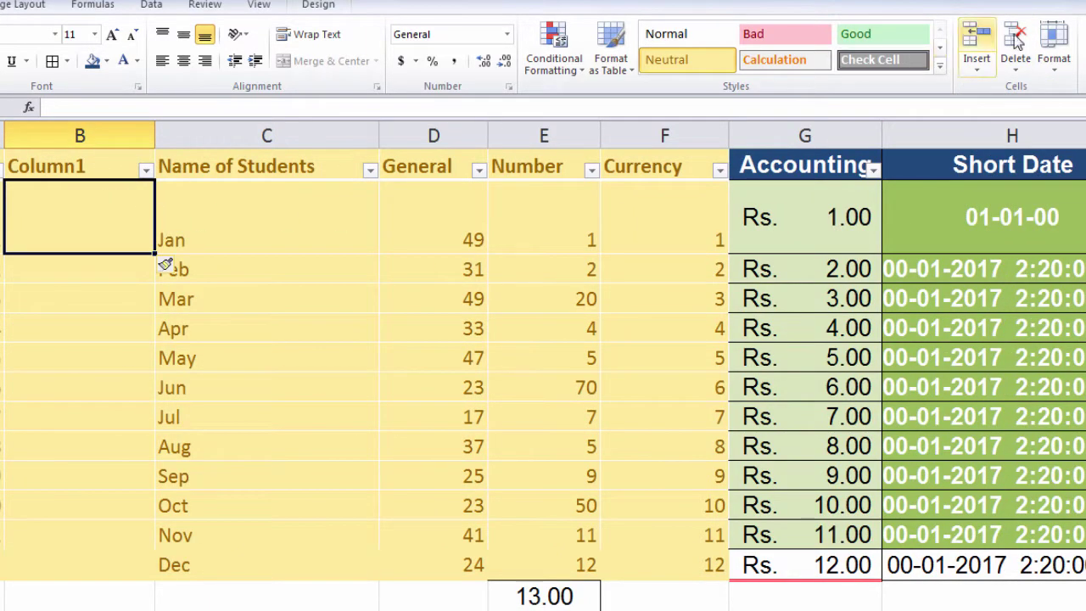
{"action": "left_click", "coordinate": [1021, 70]}
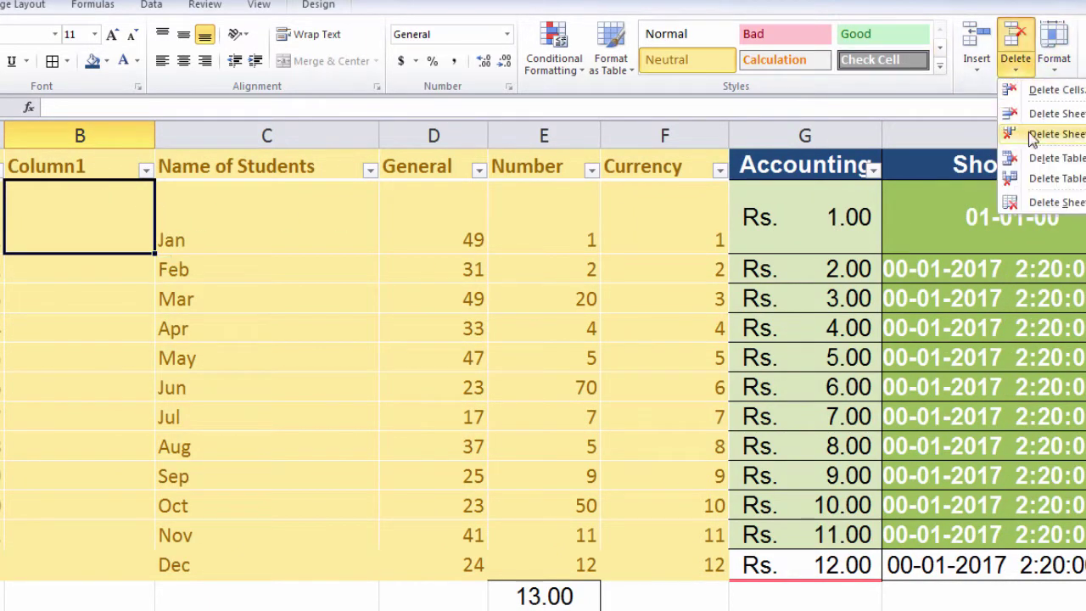
{"action": "left_click", "coordinate": [1030, 136]}
{"action": "left_click", "coordinate": [982, 68]}
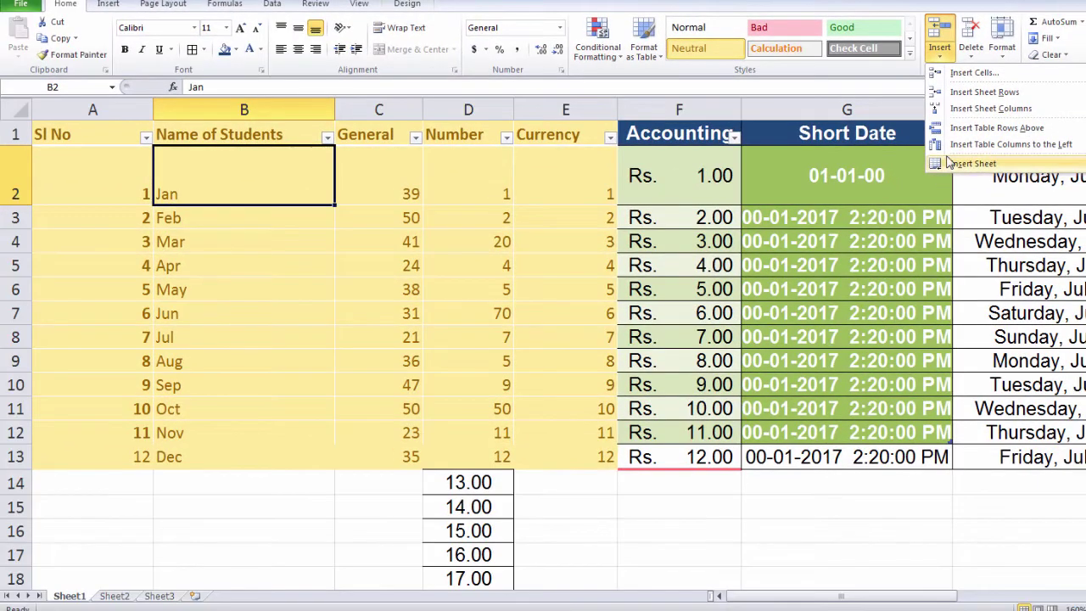
Insert a new blank Sheet4 and move it after Sheet3.
{"action": "left_click", "coordinate": [949, 162]}
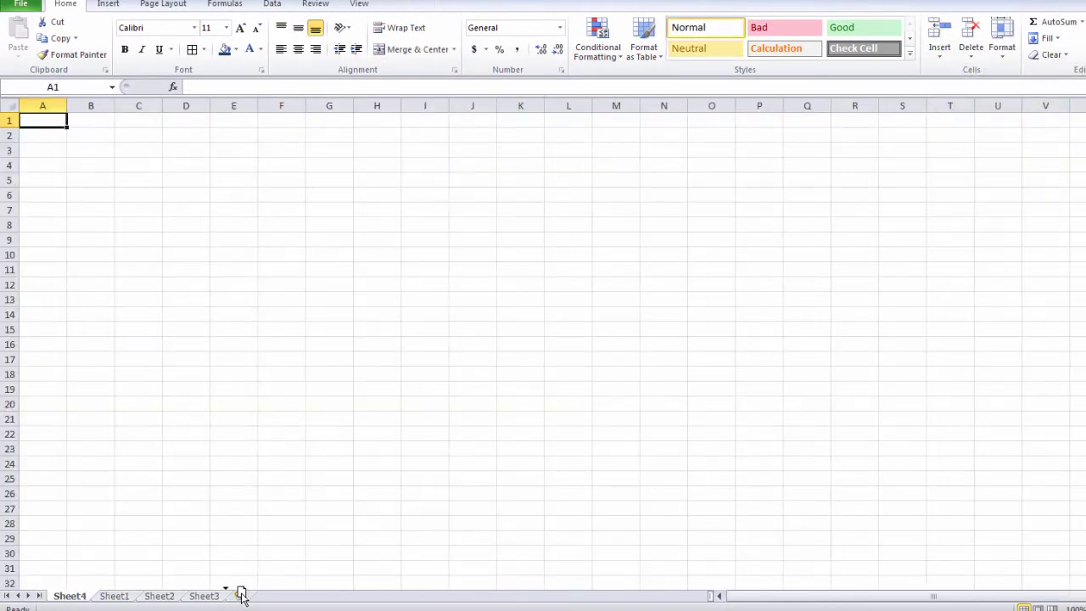
{"action": "left_click_drag", "start_coordinate": [241, 594], "coordinate": [241, 596]}
{"action": "left_click", "coordinate": [70, 595]}
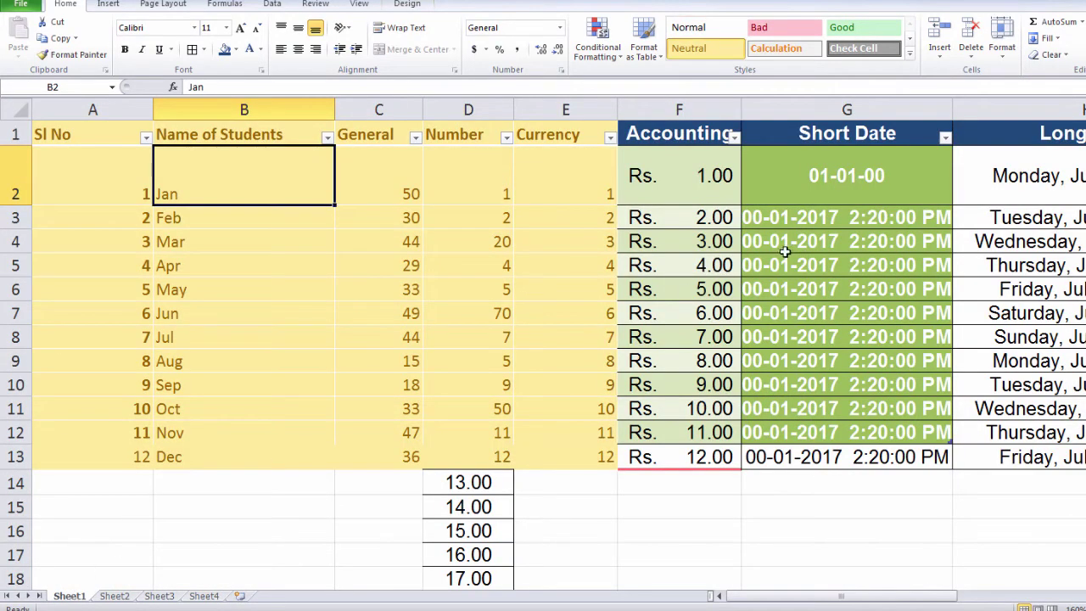
Delete Sheet4 from the workbook.
{"action": "left_click", "coordinate": [940, 58]}
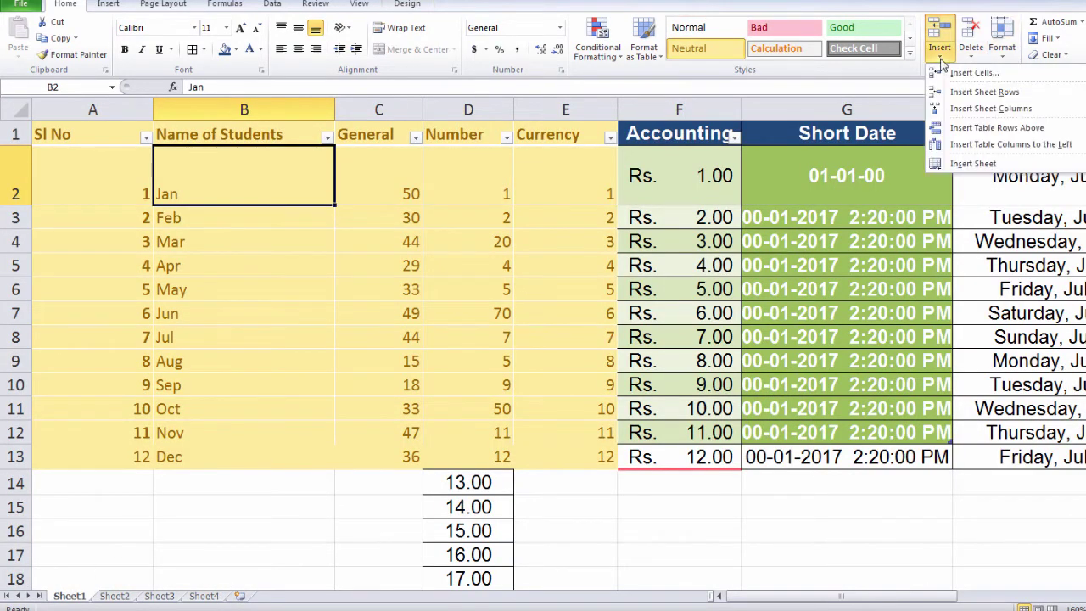
{"action": "key", "text": "Escape"}
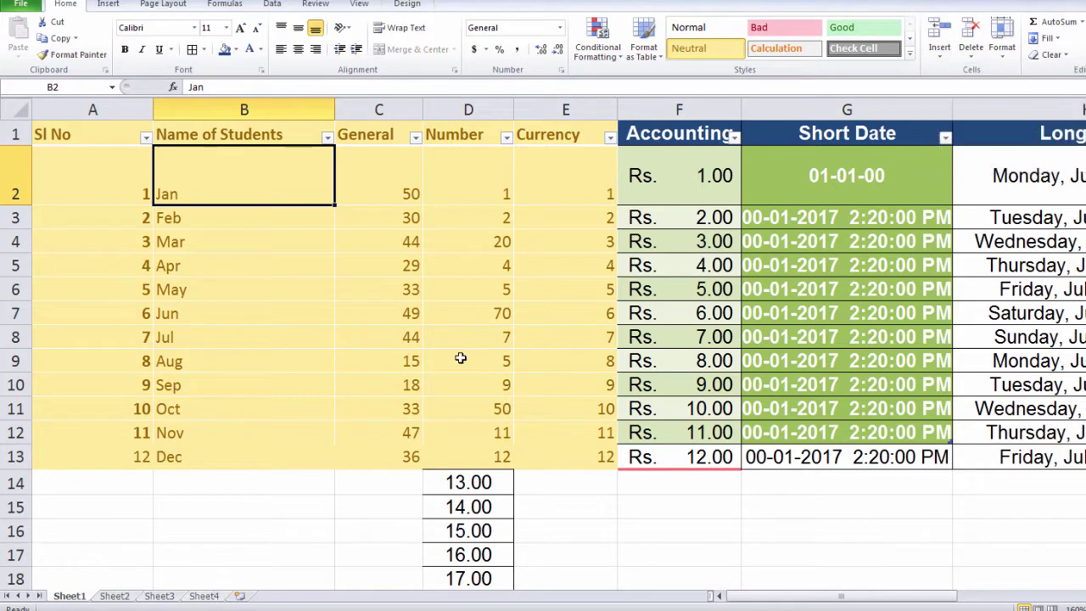
{"action": "left_click", "coordinate": [202, 597]}
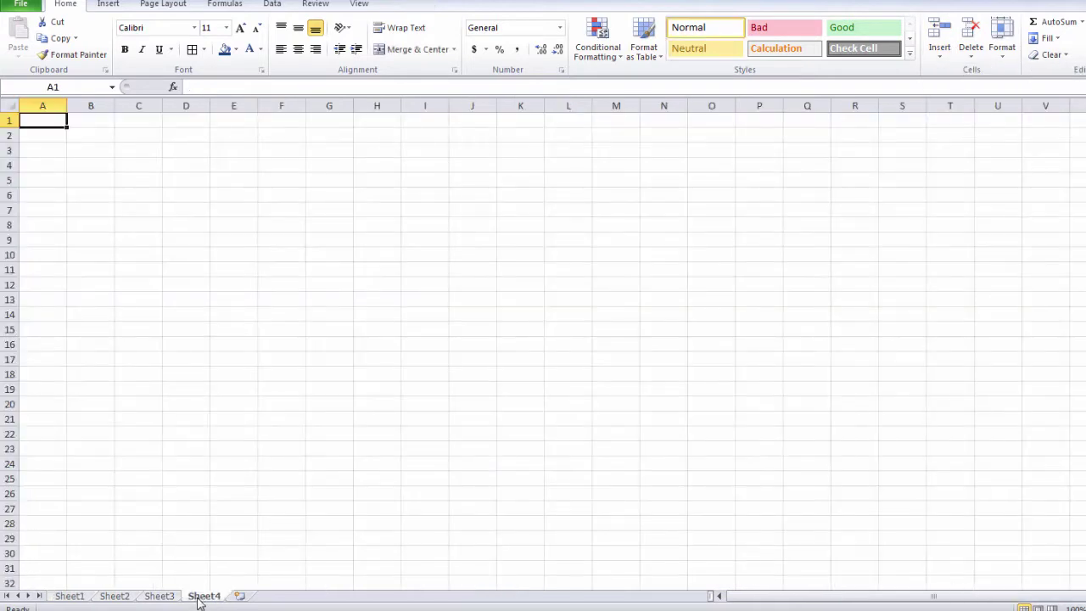
{"action": "left_click", "coordinate": [971, 51]}
{"action": "left_click", "coordinate": [989, 126]}
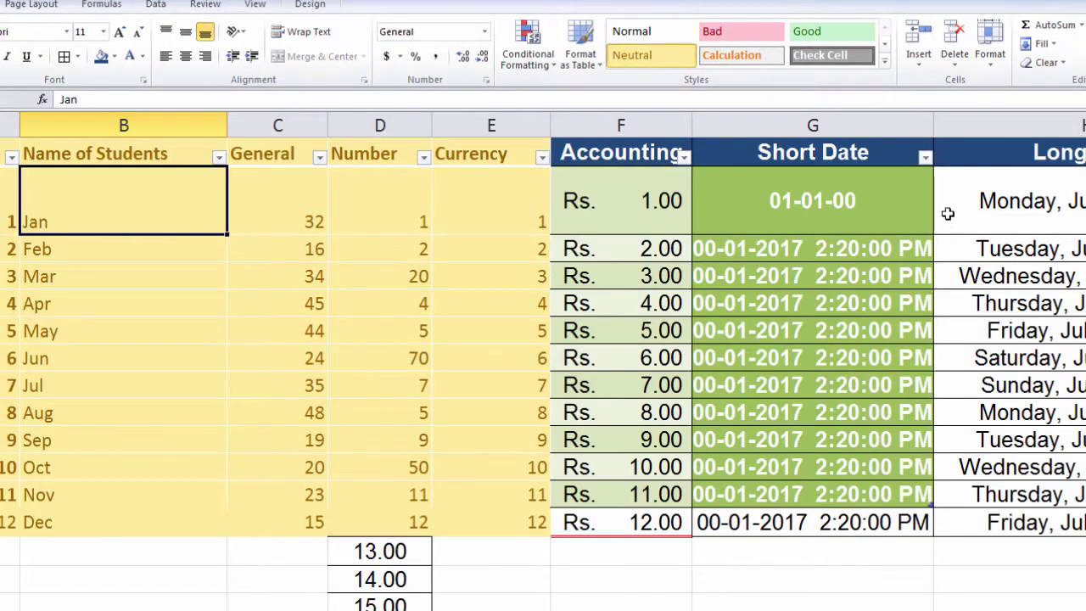
Set the rows of B2:B13 to height 25, then AutoFit their row height.
{"action": "left_click", "coordinate": [990, 53]}
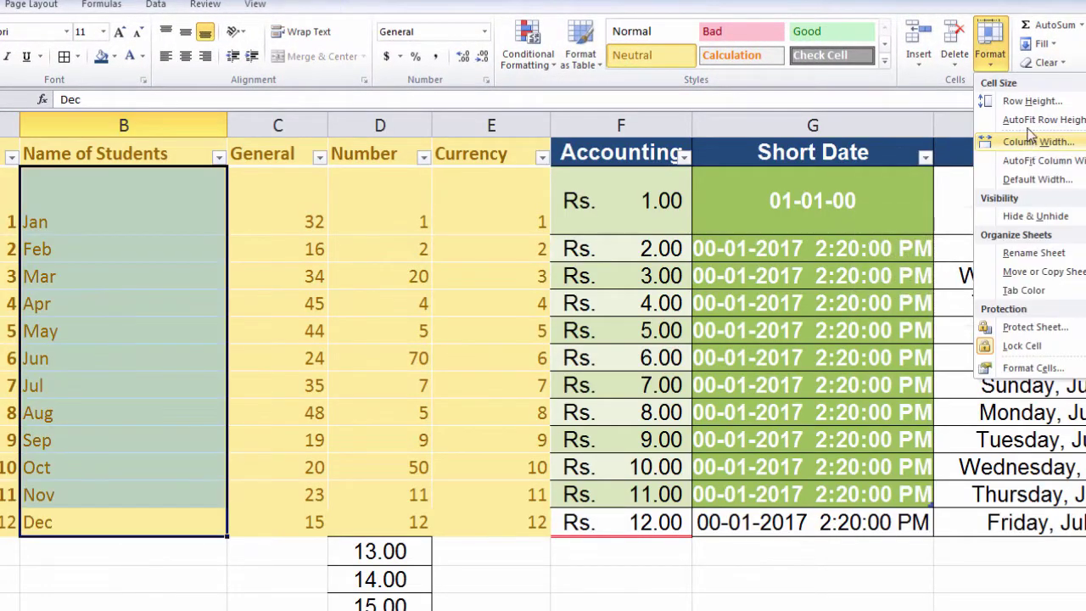
{"action": "left_click", "coordinate": [1031, 100]}
{"action": "type", "text": "25"}
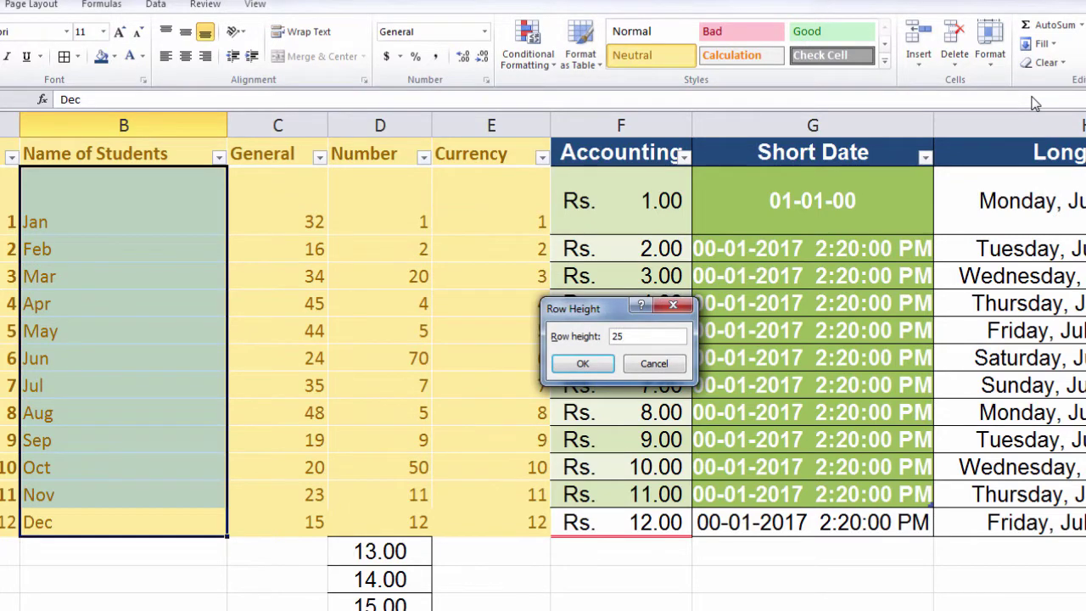
{"action": "key", "text": "Return"}
{"action": "scroll", "coordinate": [434, 311], "scroll_direction": "down", "scroll_amount": 3}
{"action": "scroll", "coordinate": [345, 245], "scroll_direction": "up", "scroll_amount": 2}
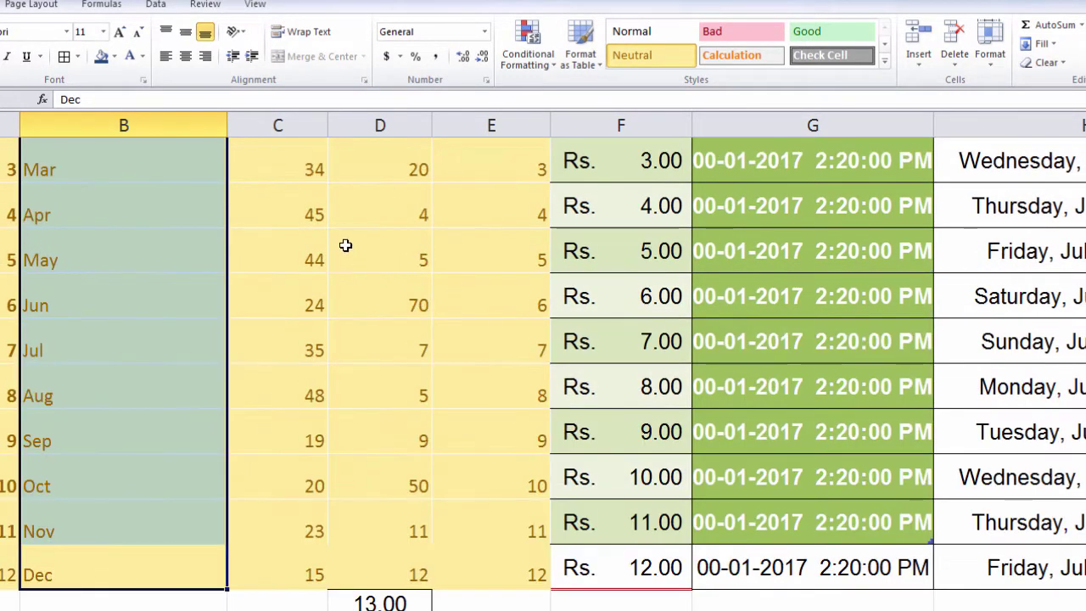
{"action": "scroll", "coordinate": [345, 245], "scroll_direction": "up", "scroll_amount": 1}
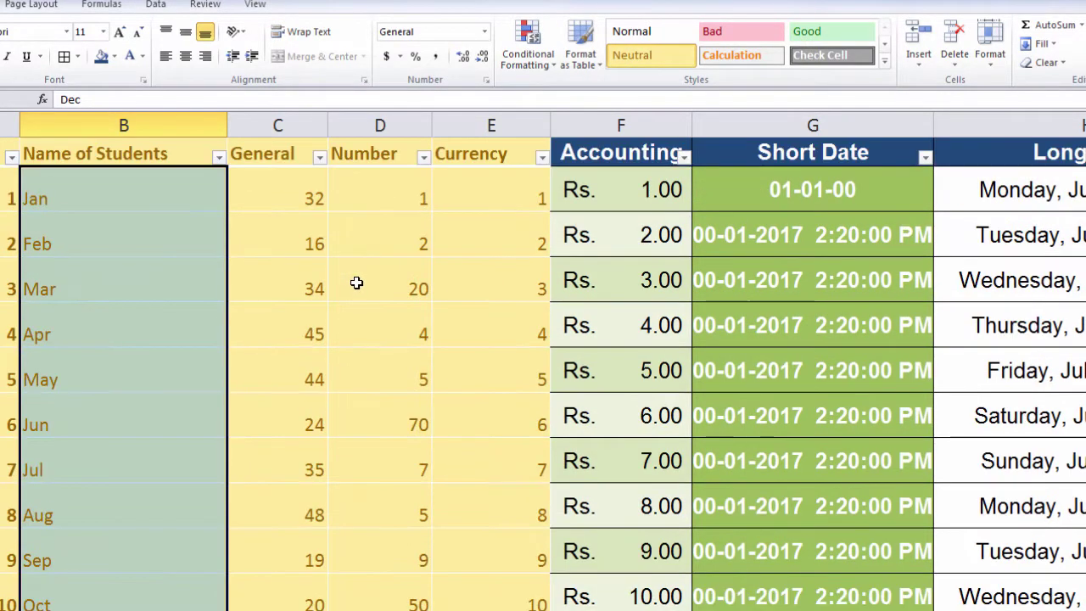
{"action": "left_click", "coordinate": [989, 72]}
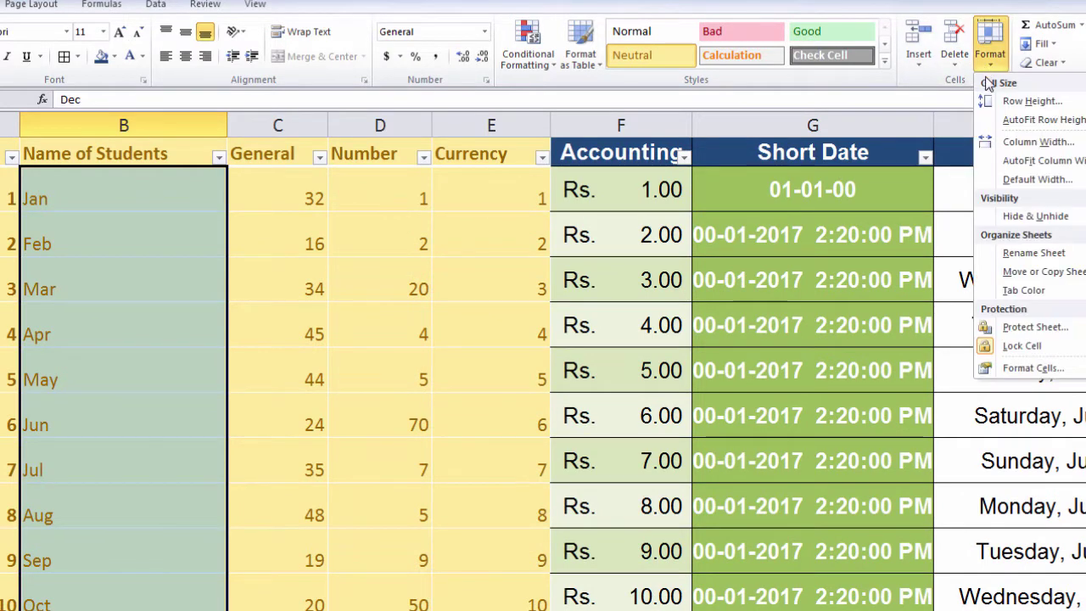
{"action": "left_click", "coordinate": [1006, 120]}
{"action": "scroll", "coordinate": [512, 323], "scroll_direction": "up", "scroll_amount": 3}
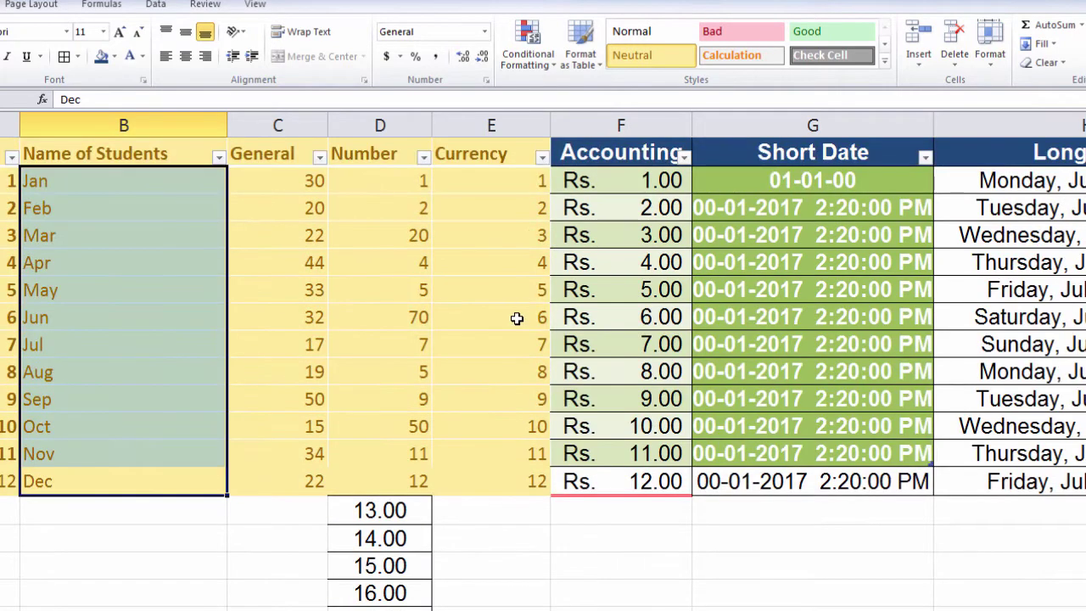
Set column B's width to 30, then AutoFit the column width.
{"action": "left_click", "coordinate": [987, 67]}
{"action": "left_click", "coordinate": [1036, 142]}
{"action": "type", "text": "30"}
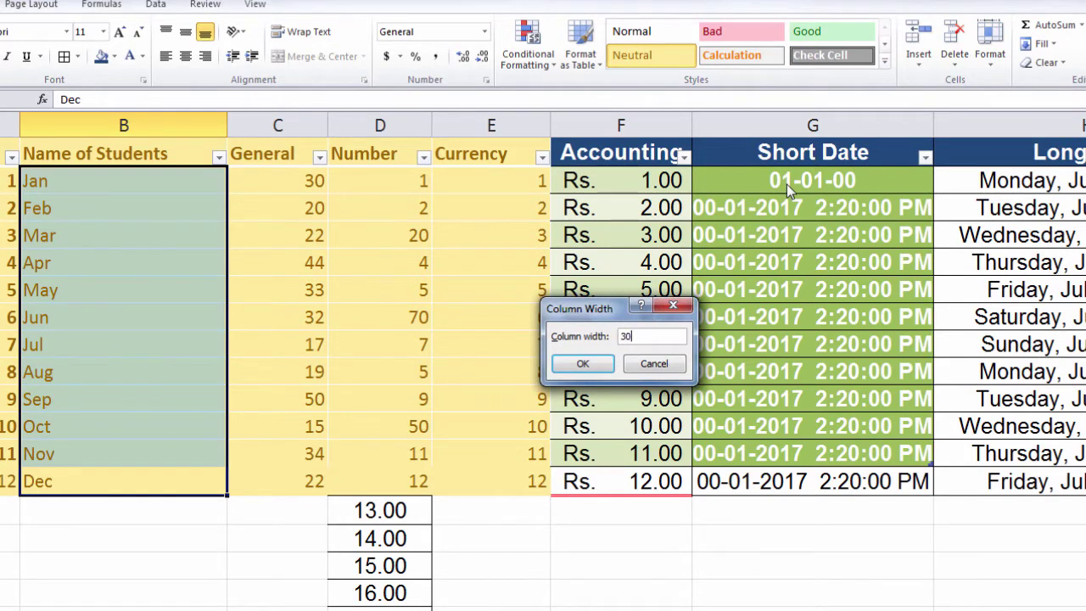
{"action": "key", "text": "Return"}
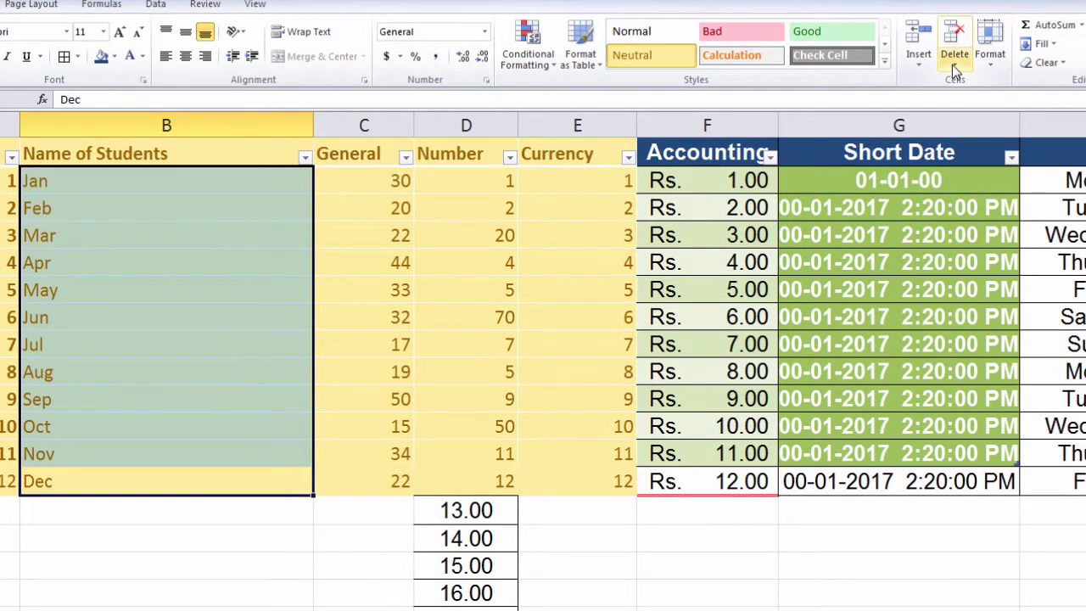
{"action": "left_click", "coordinate": [954, 67]}
{"action": "left_click", "coordinate": [989, 51]}
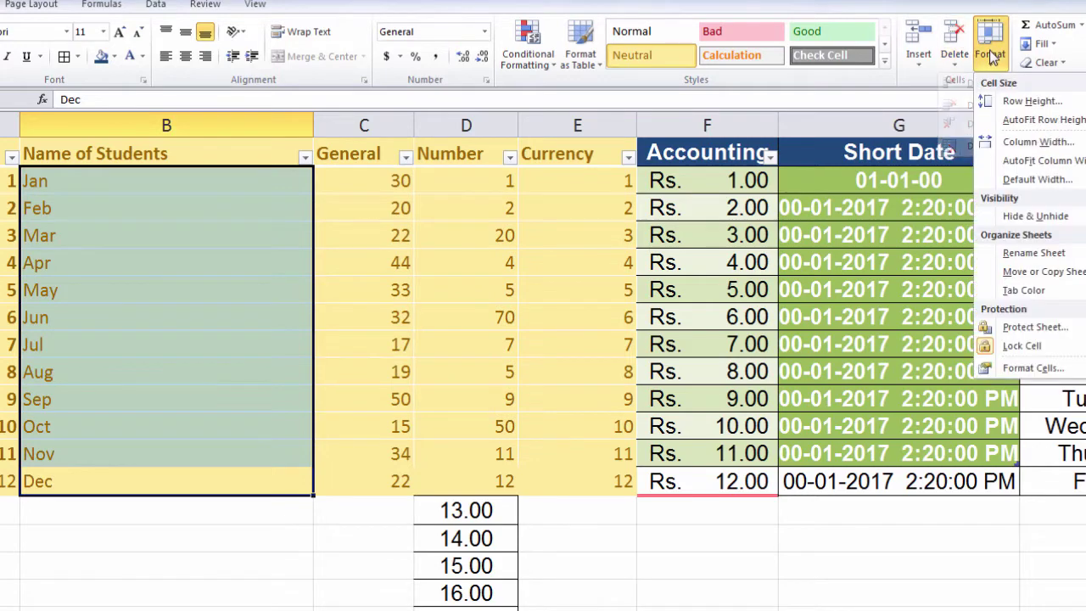
{"action": "left_click", "coordinate": [998, 160]}
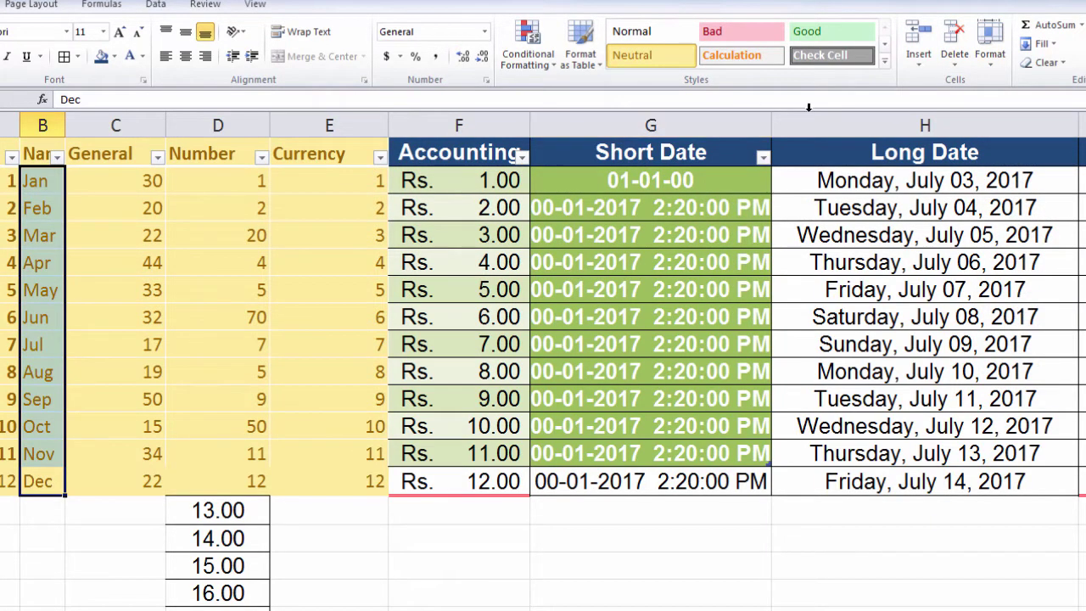
Look at the Default Width setting and the Clear options without changing anything.
{"action": "left_click", "coordinate": [990, 51]}
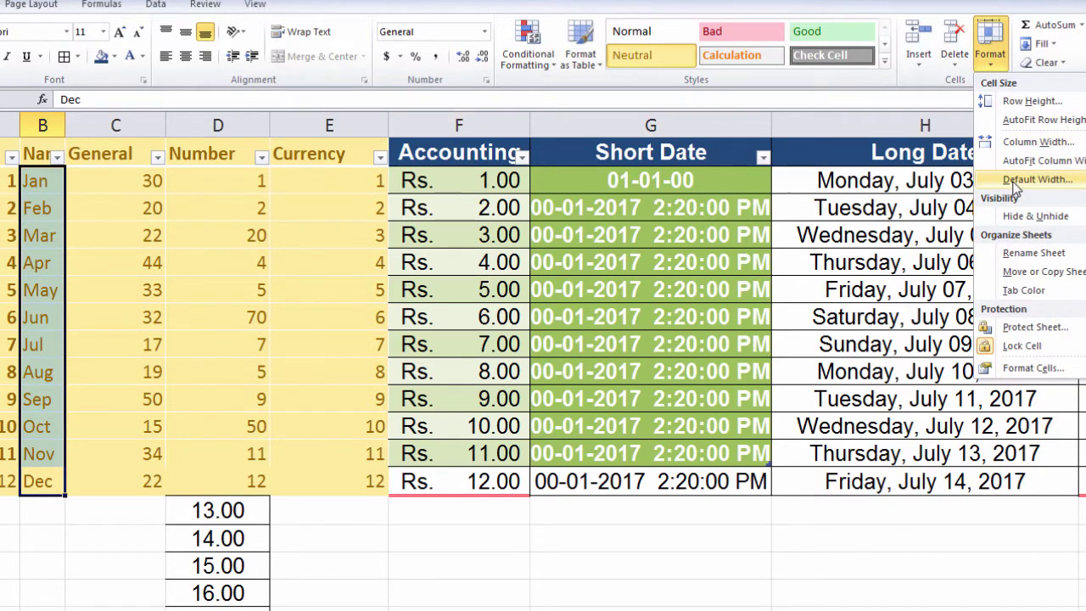
{"action": "left_click", "coordinate": [1016, 180]}
{"action": "left_click", "coordinate": [671, 363]}
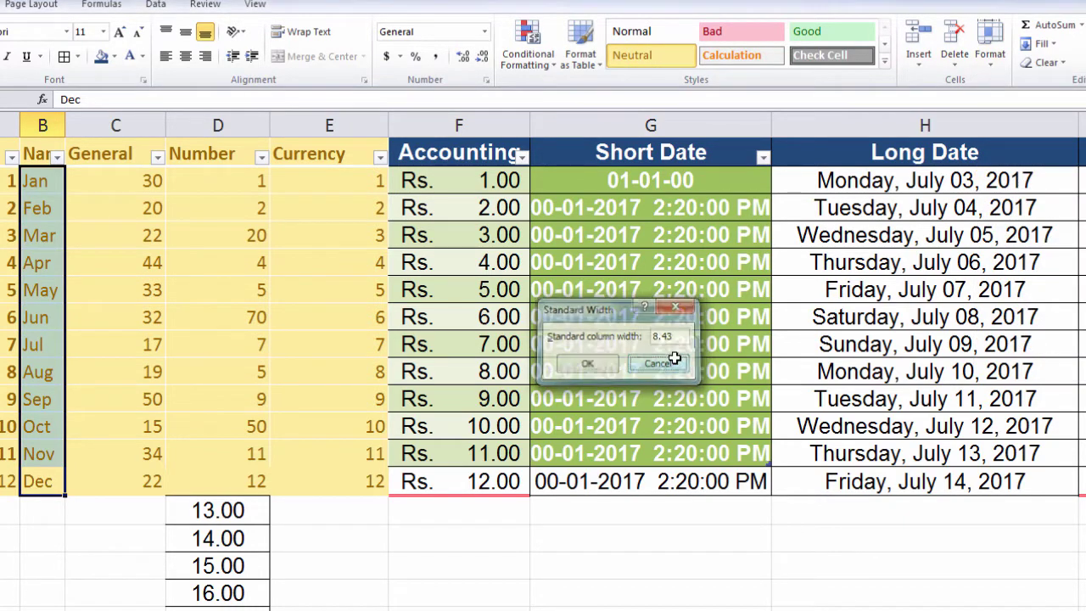
{"action": "left_click", "coordinate": [989, 60]}
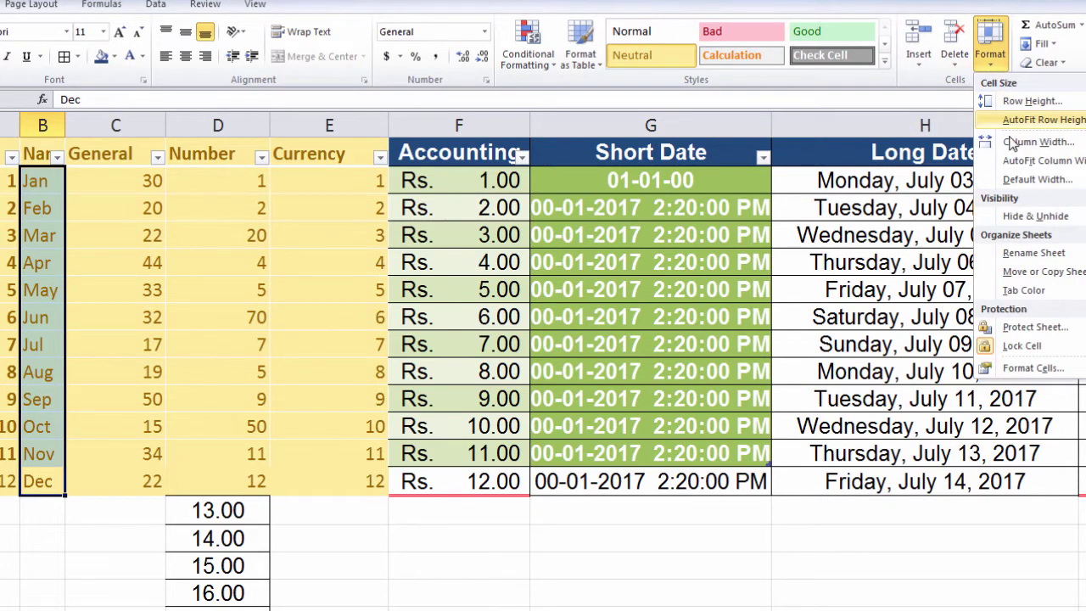
{"action": "mouse_move", "coordinate": [1028, 218]}
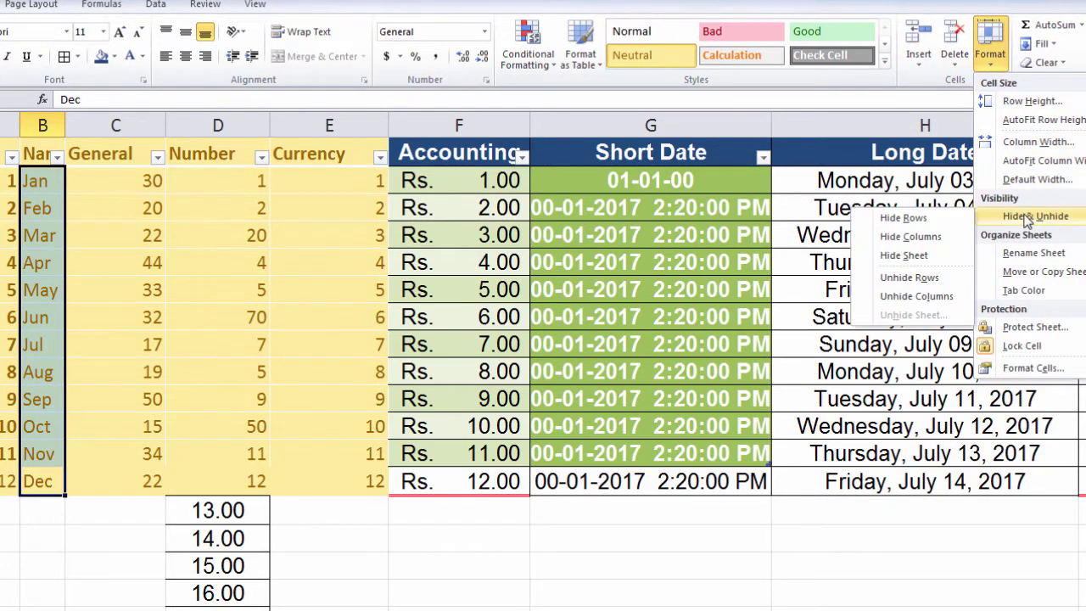
{"action": "left_click", "coordinate": [15, 223]}
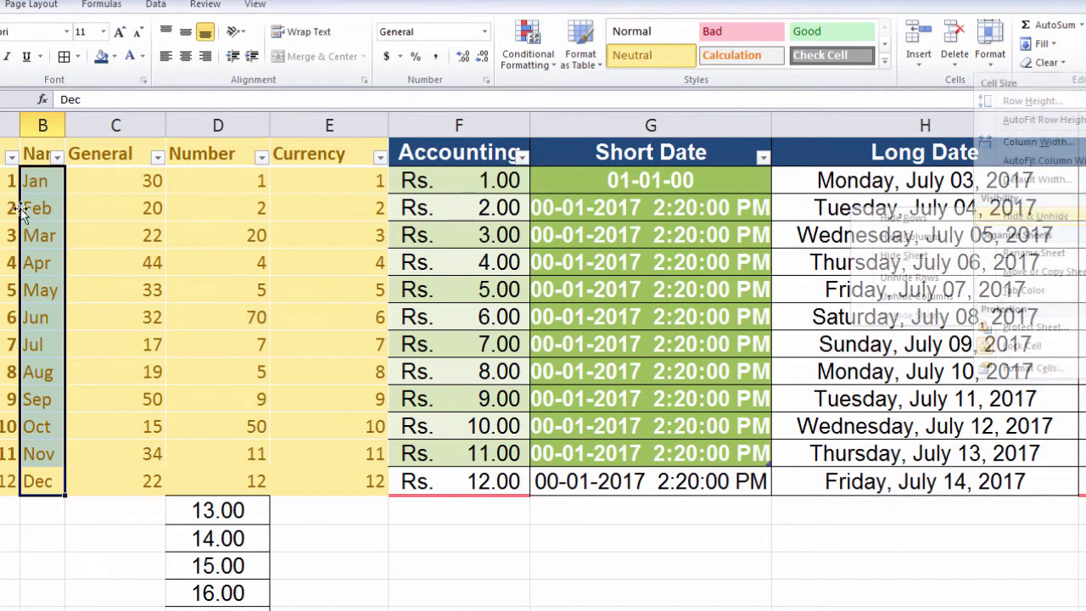
{"action": "left_click", "coordinate": [43, 125]}
{"action": "left_click", "coordinate": [1042, 62]}
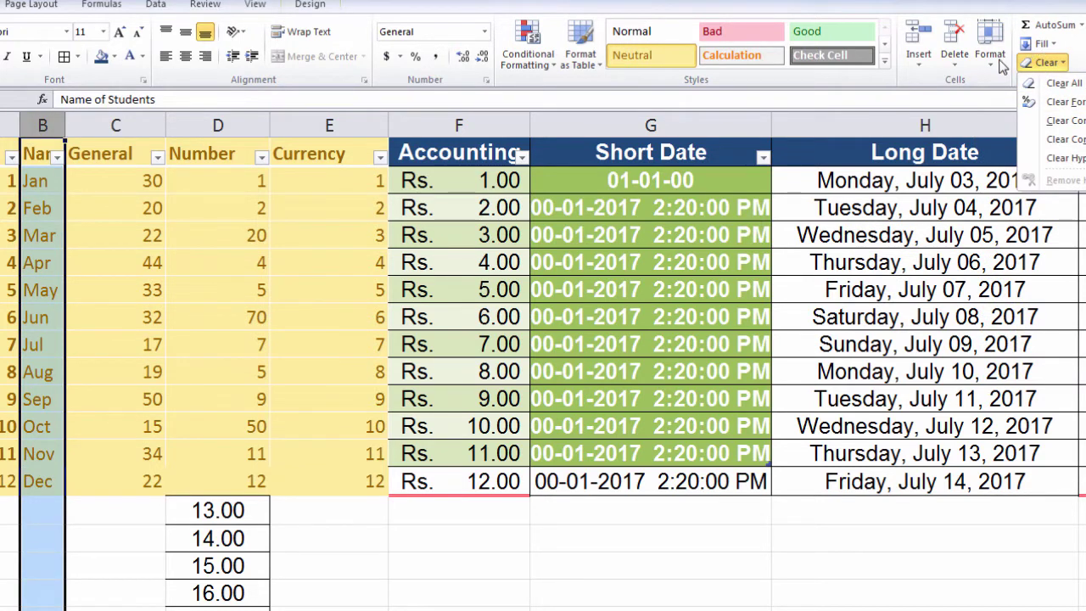
{"action": "left_click", "coordinate": [1004, 59]}
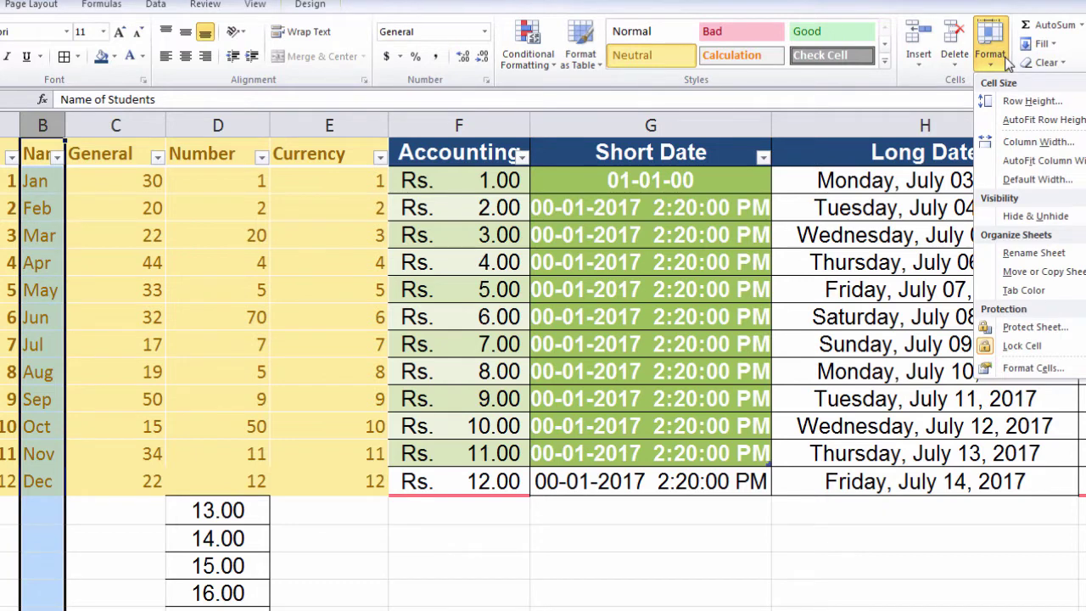
{"action": "mouse_move", "coordinate": [1071, 222]}
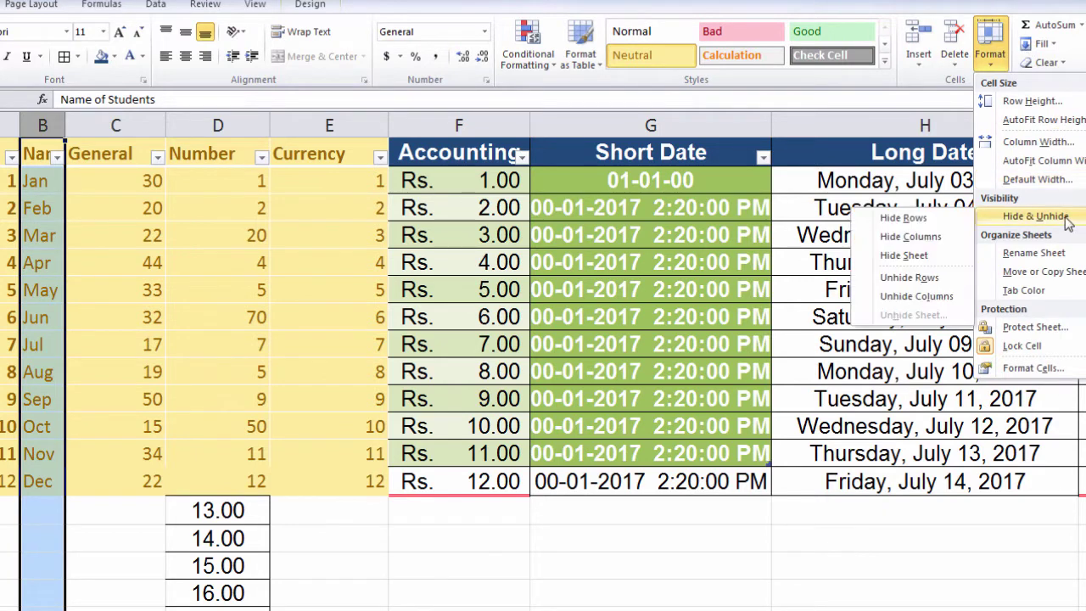
{"action": "left_click", "coordinate": [922, 222]}
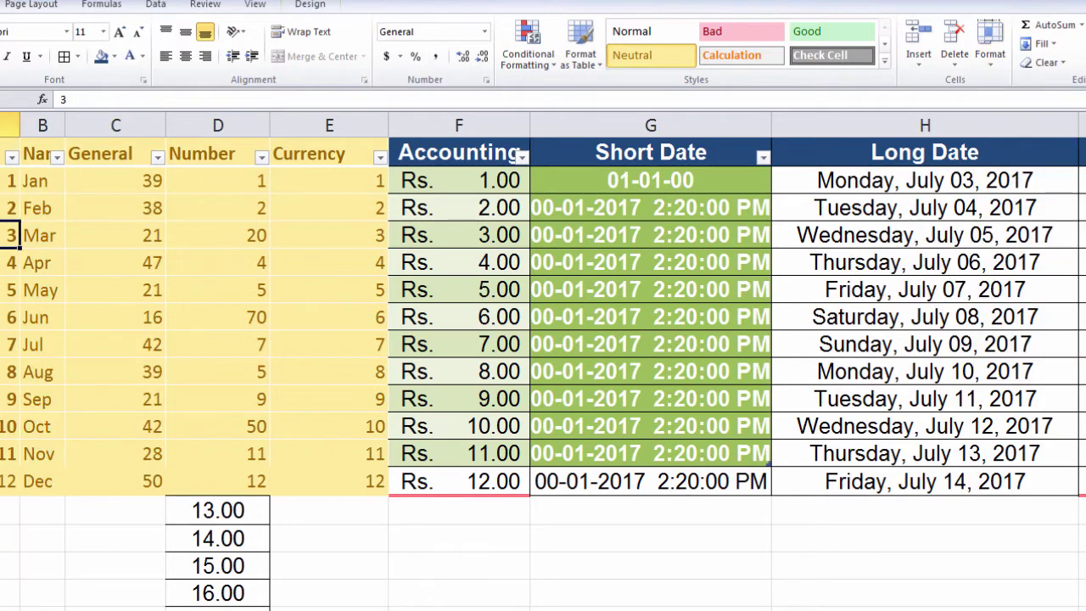
Hide rows 1 through 6, then unhide them.
{"action": "left_click", "coordinate": [10, 181]}
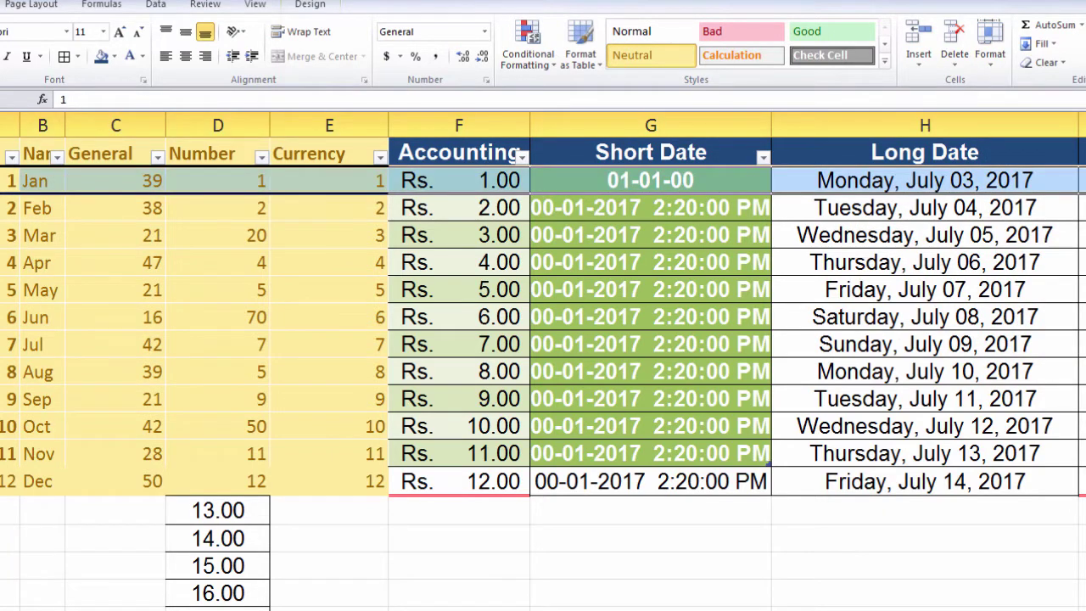
{"action": "left_click_drag", "start_coordinate": [10, 181], "coordinate": [10, 318]}
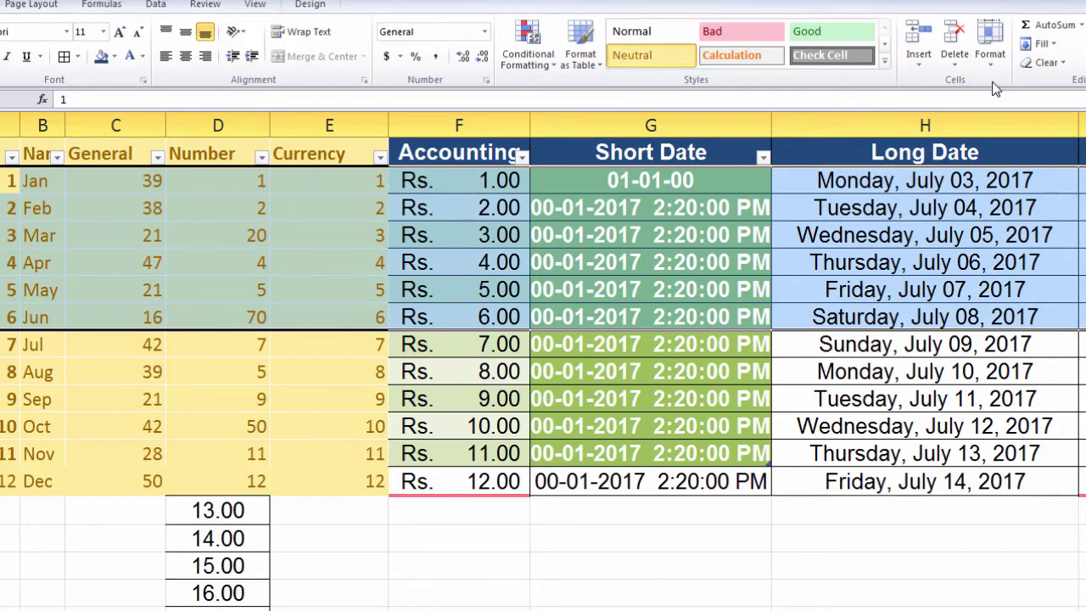
{"action": "left_click", "coordinate": [990, 46]}
{"action": "mouse_move", "coordinate": [1015, 222]}
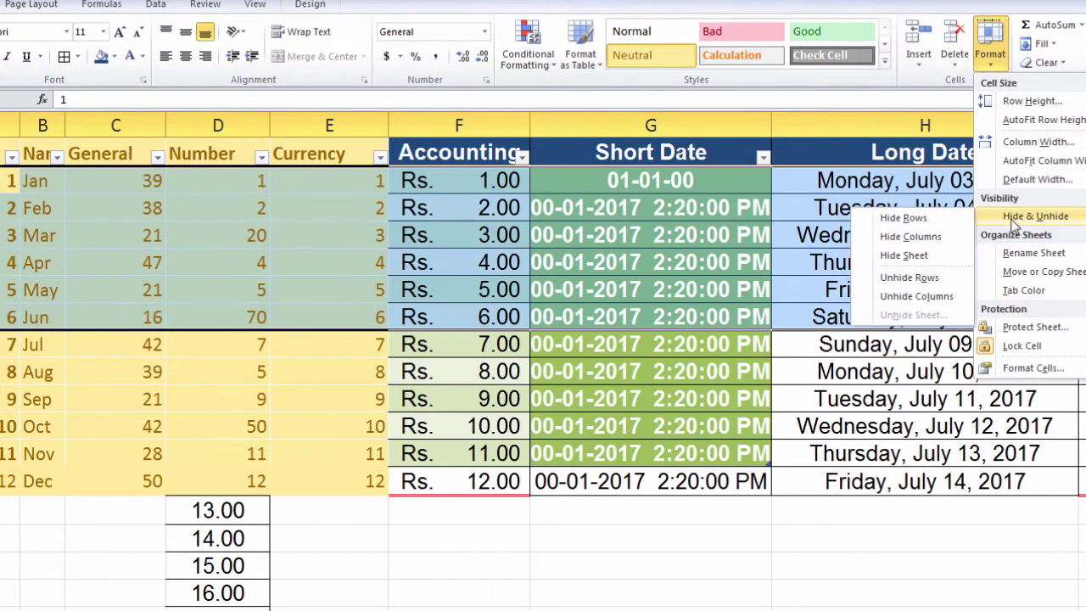
{"action": "left_click", "coordinate": [903, 218]}
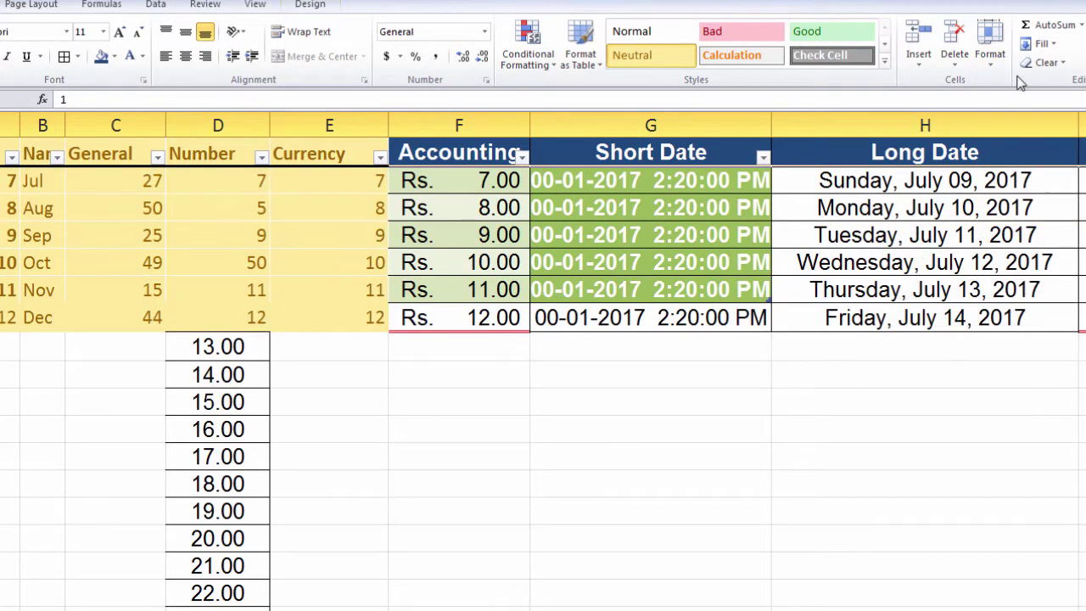
{"action": "left_click", "coordinate": [991, 50]}
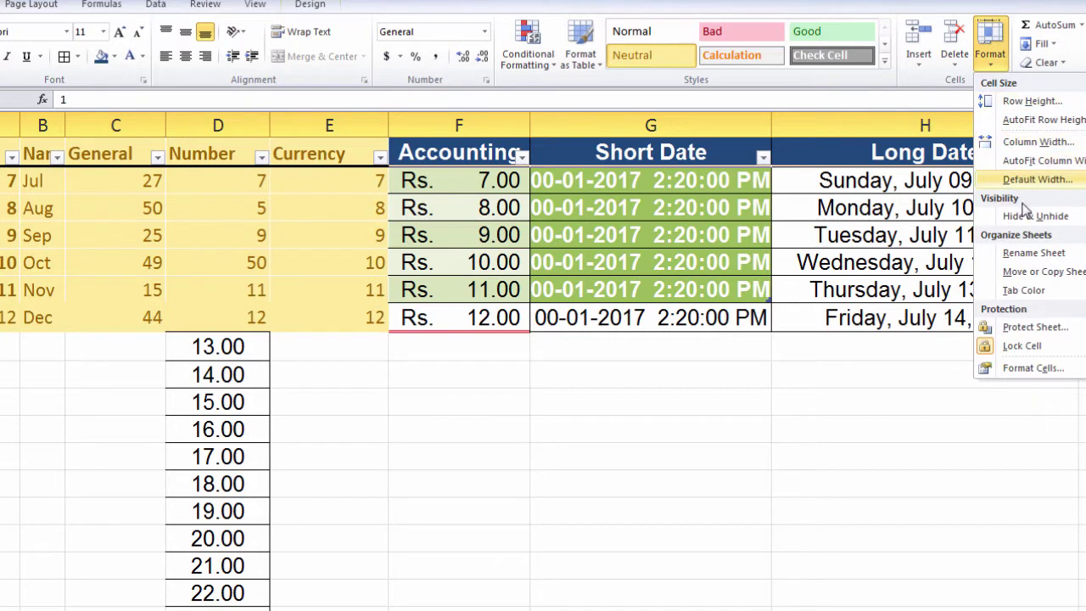
{"action": "mouse_move", "coordinate": [1025, 214]}
{"action": "left_click", "coordinate": [912, 274]}
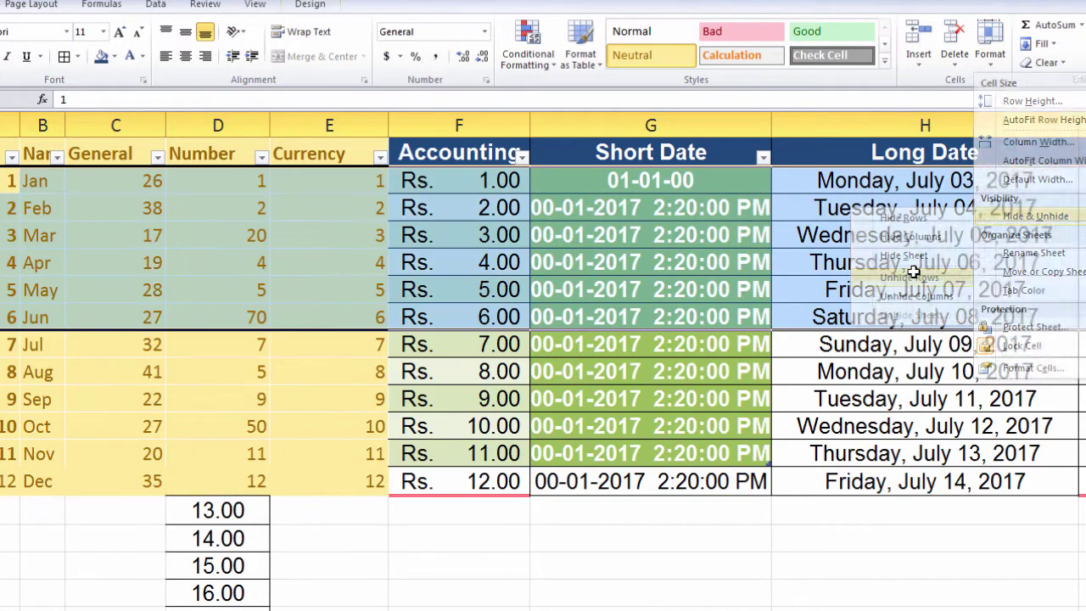
Hide columns C through E, then unhide them.
{"action": "left_click", "coordinate": [218, 125]}
{"action": "left_click_drag", "start_coordinate": [115, 125], "coordinate": [330, 125]}
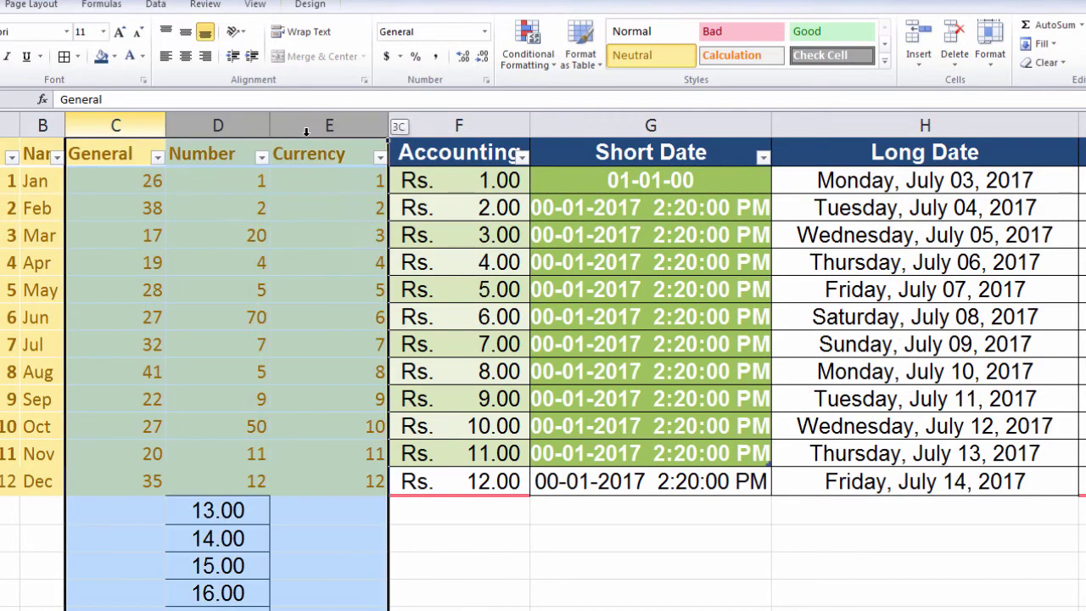
{"action": "left_click", "coordinate": [993, 59]}
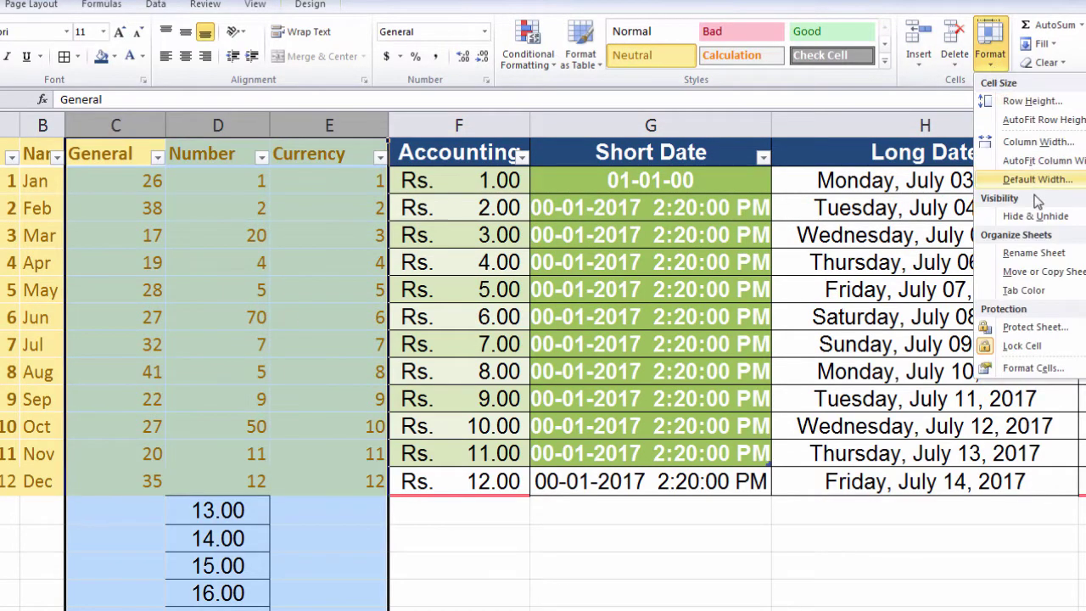
{"action": "mouse_move", "coordinate": [1040, 216]}
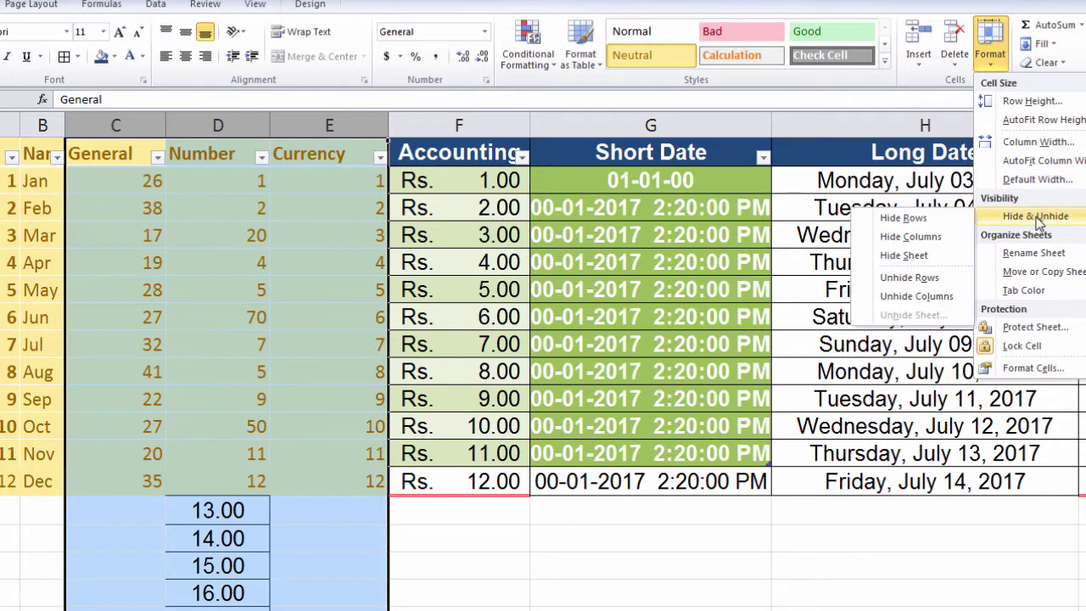
{"action": "left_click", "coordinate": [938, 238]}
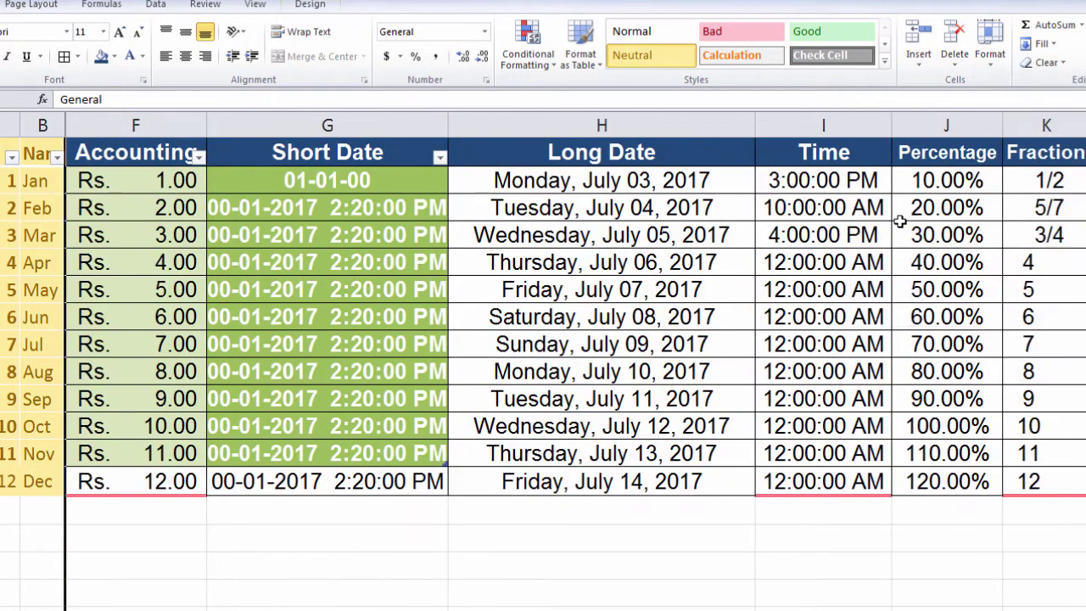
{"action": "left_click", "coordinate": [989, 70]}
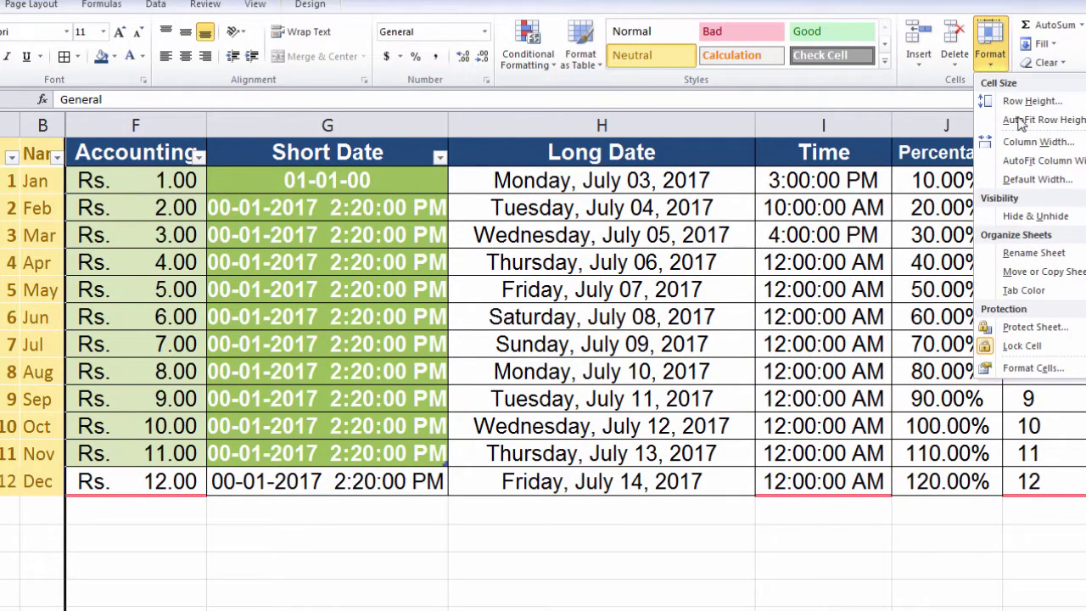
{"action": "mouse_move", "coordinate": [1050, 218]}
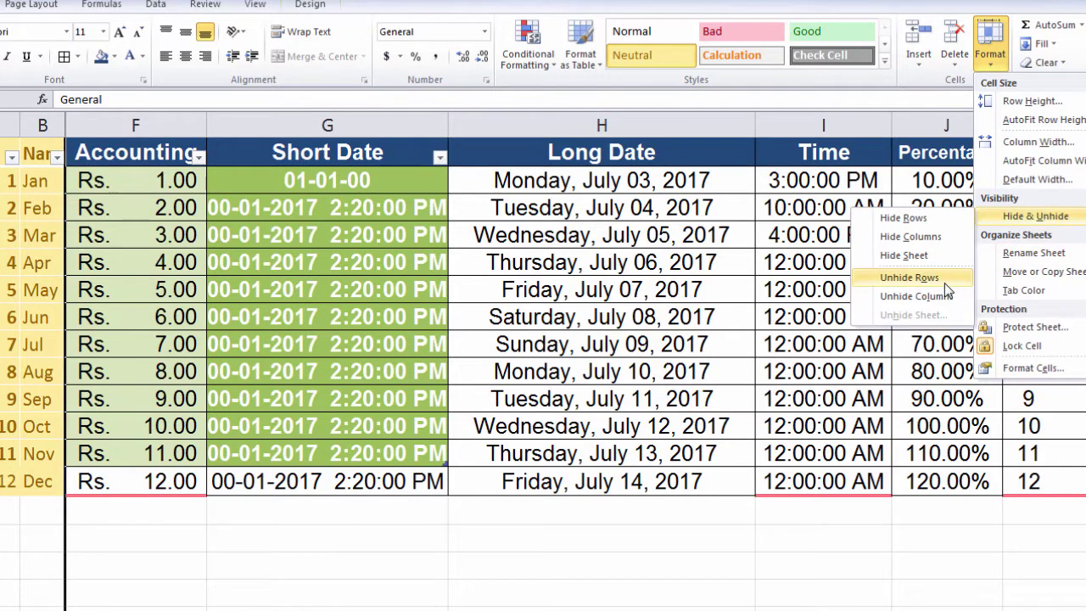
{"action": "left_click", "coordinate": [916, 297]}
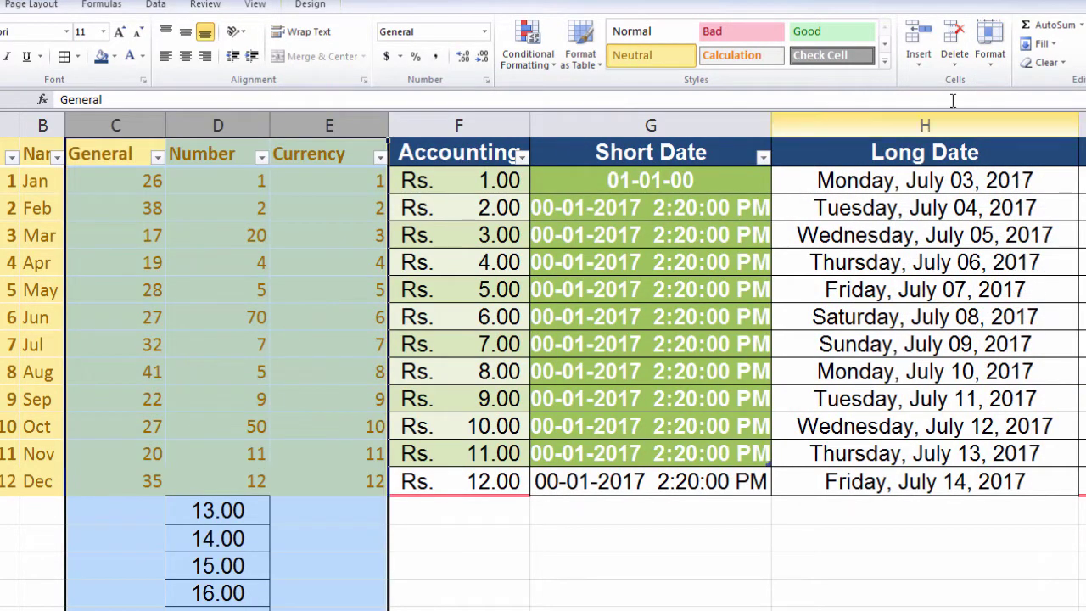
{"action": "left_click", "coordinate": [990, 71]}
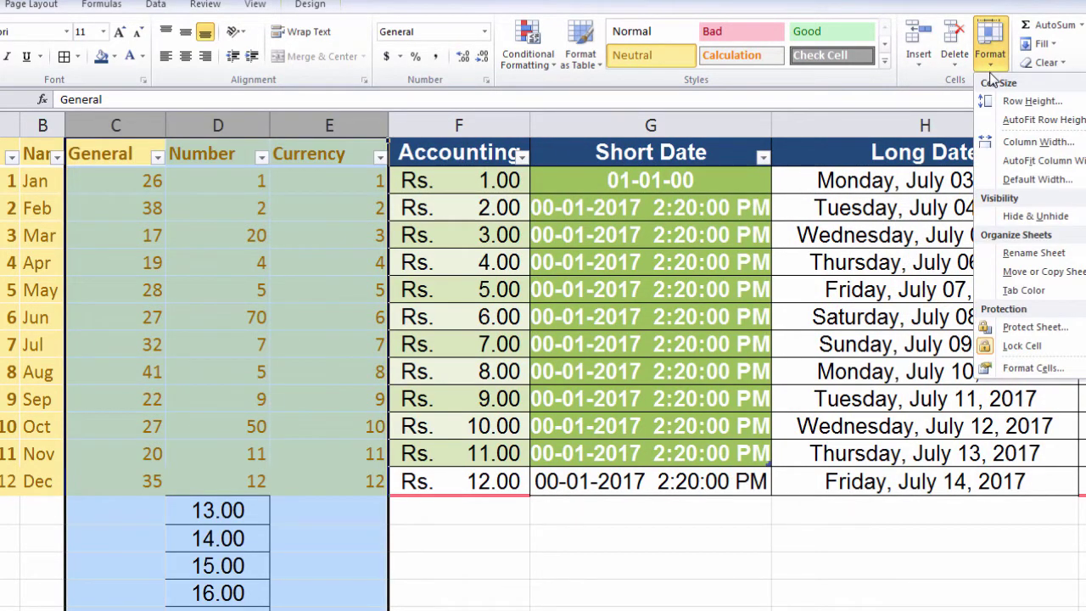
{"action": "mouse_move", "coordinate": [1035, 218]}
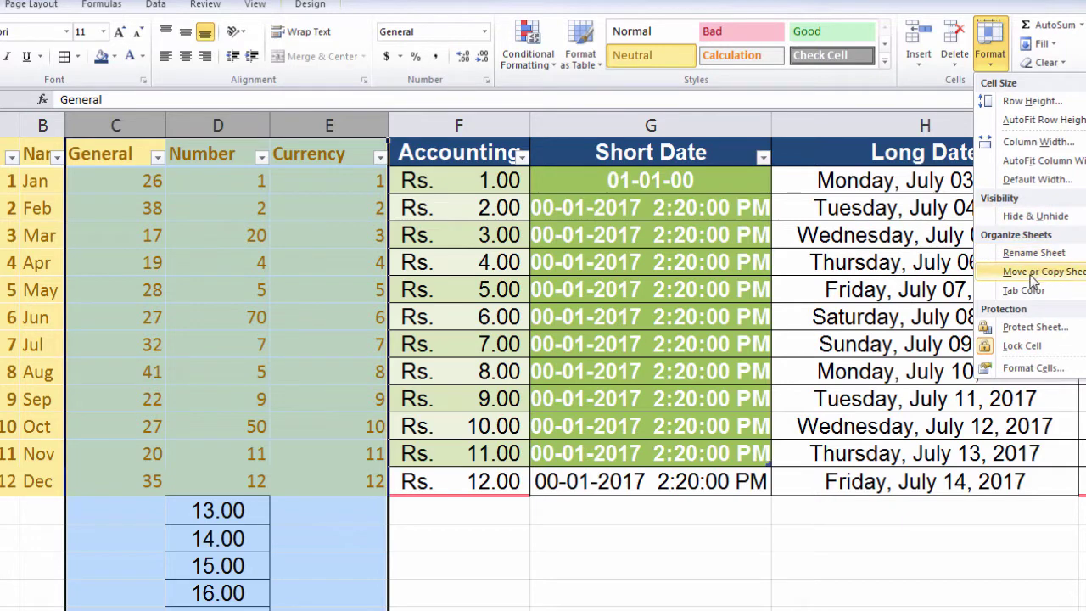
Copy the table sheet before Sheet1 as Sheet1 (2).
{"action": "left_click", "coordinate": [1035, 274]}
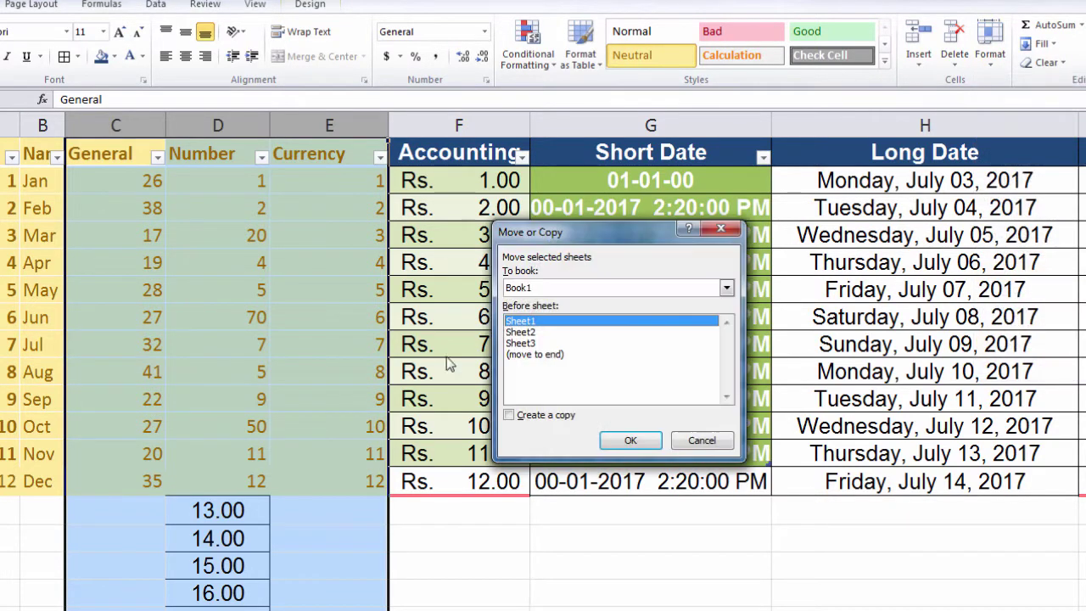
{"action": "left_click", "coordinate": [544, 355]}
{"action": "key", "text": "Home"}
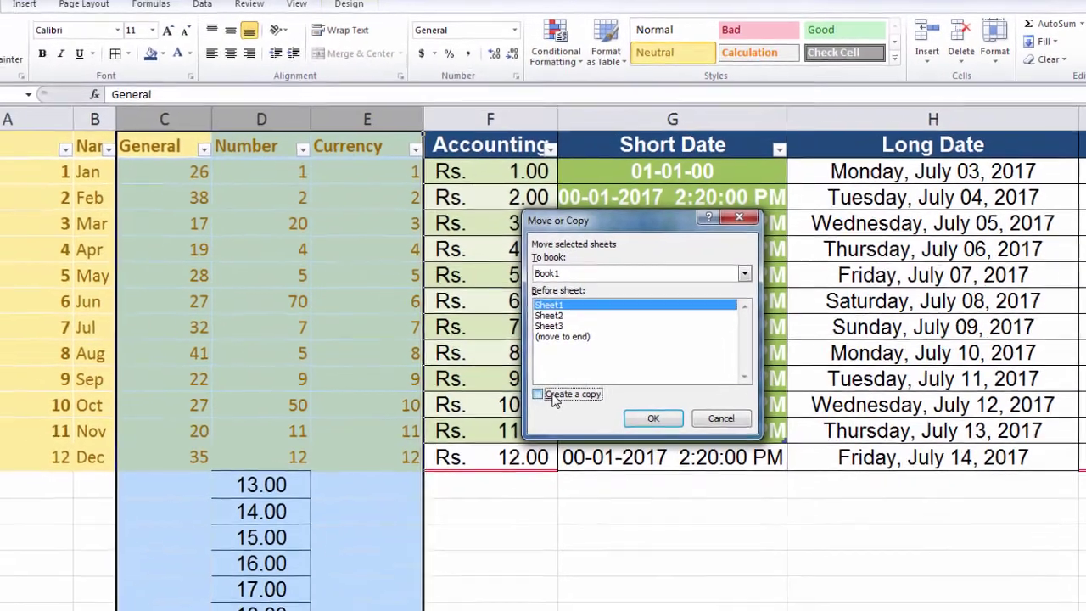
{"action": "left_click", "coordinate": [510, 415]}
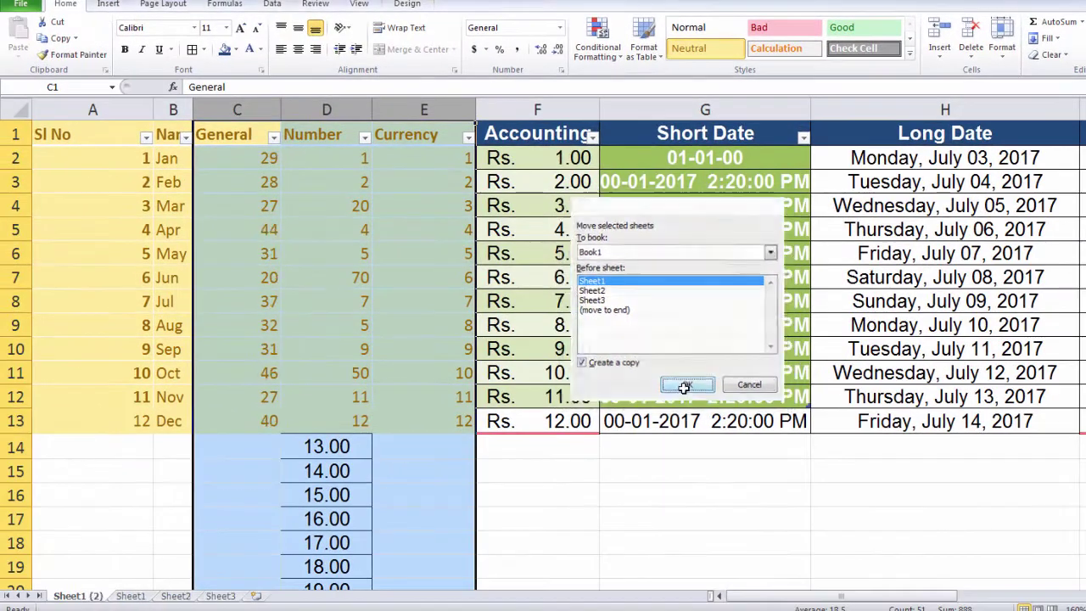
{"action": "left_click", "coordinate": [631, 441]}
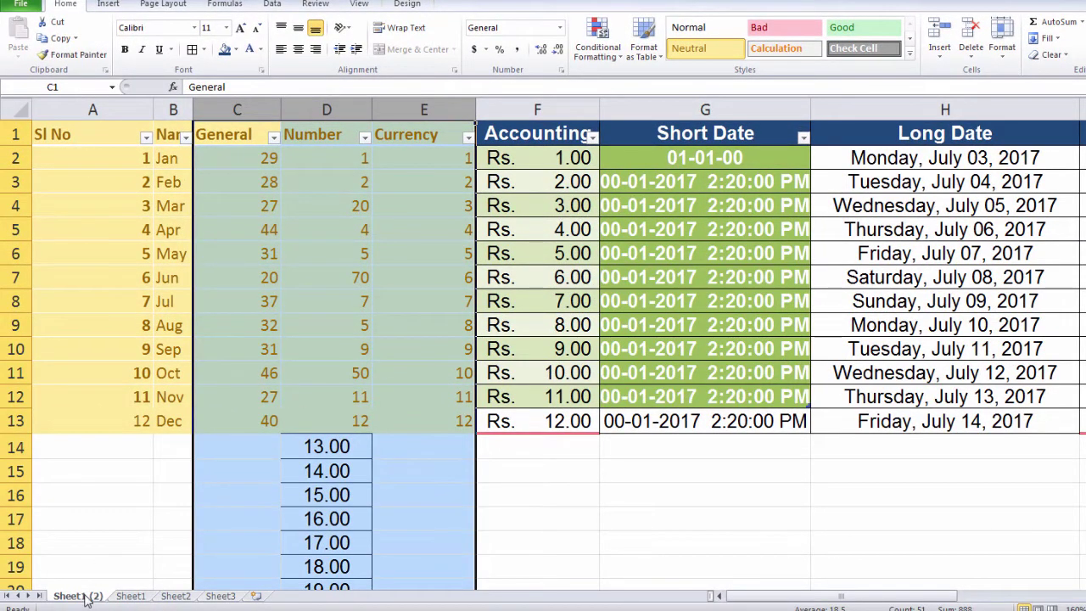
{"action": "key", "text": "ctrl+Page_Down"}
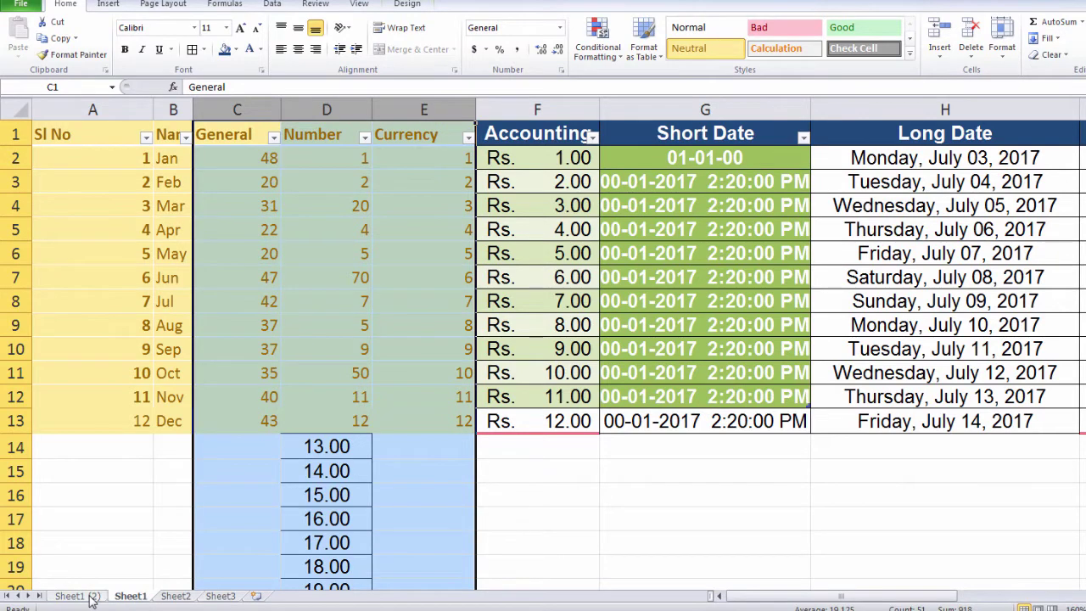
Give the Sheet1 tab a colour and compare it while switching to Sheet2.
{"action": "left_click", "coordinate": [1003, 42]}
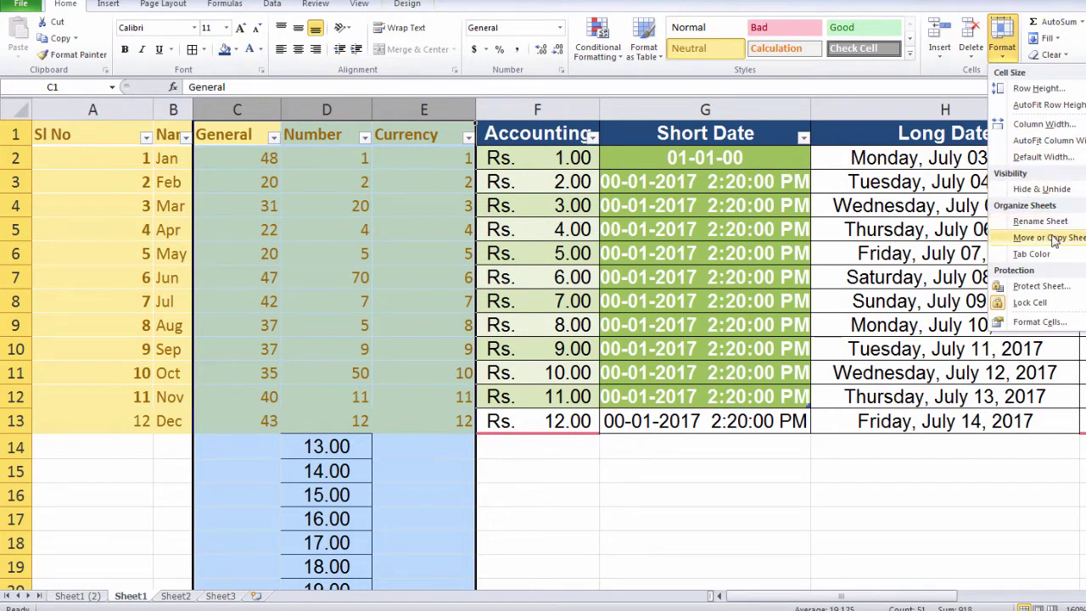
{"action": "mouse_move", "coordinate": [1047, 256]}
{"action": "left_click", "coordinate": [909, 268]}
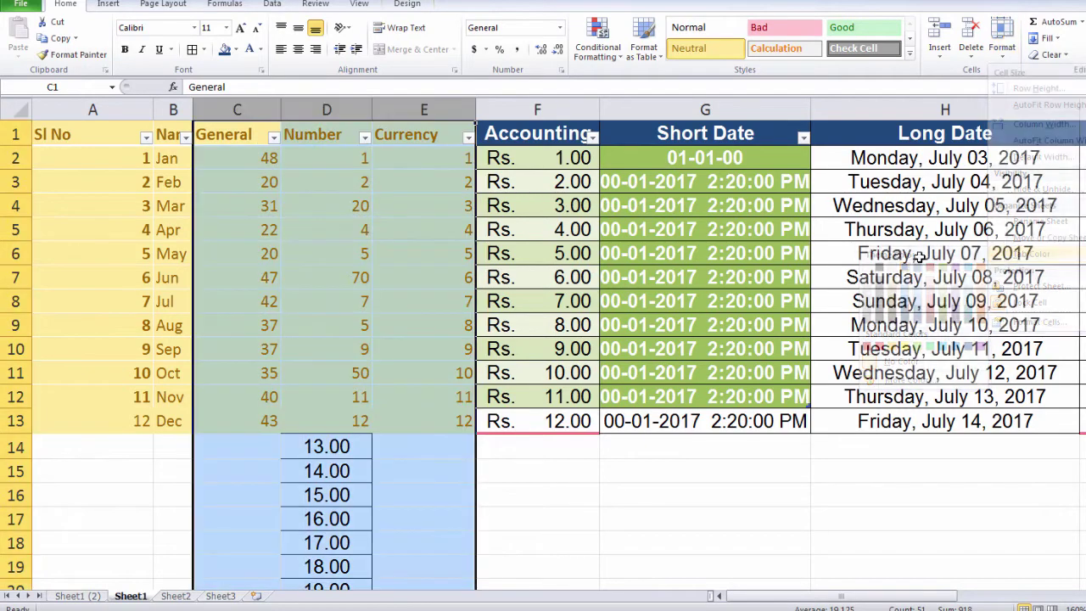
{"action": "left_click", "coordinate": [175, 597]}
{"action": "left_click", "coordinate": [132, 597]}
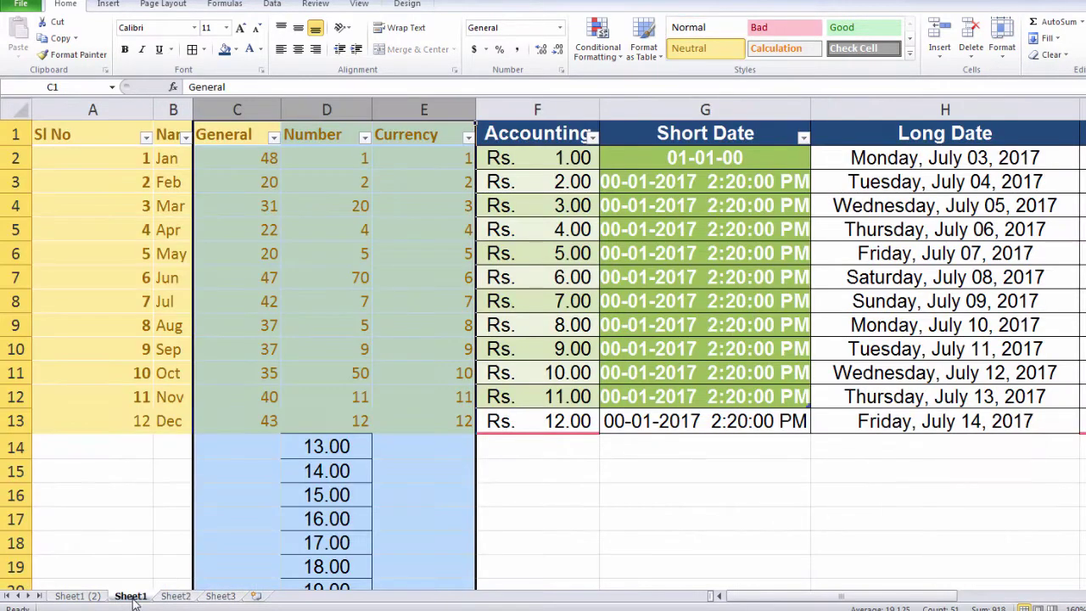
{"action": "left_click", "coordinate": [175, 598]}
{"action": "left_click", "coordinate": [133, 597]}
{"action": "left_click", "coordinate": [1002, 42]}
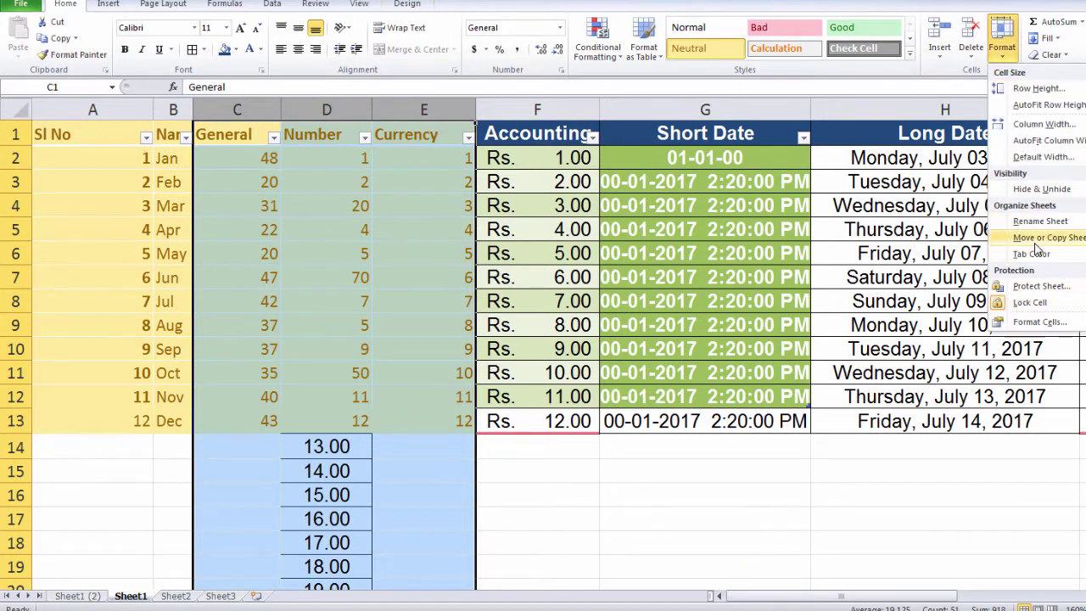
{"action": "mouse_move", "coordinate": [1035, 260]}
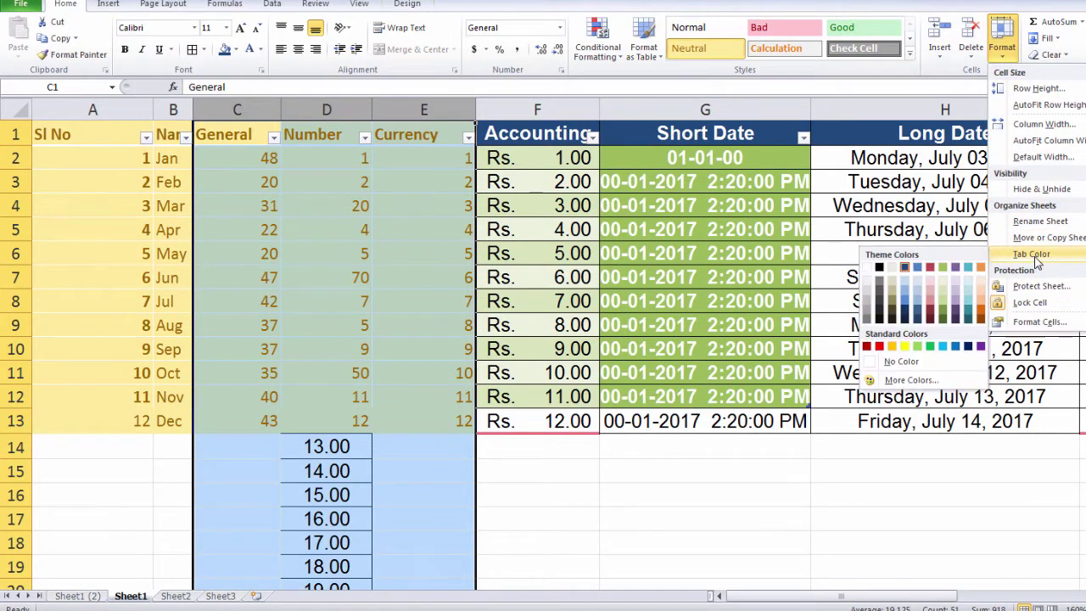
Protect the sheet with a password, then double-click F4 to confirm editing is blocked.
{"action": "left_click", "coordinate": [1040, 286]}
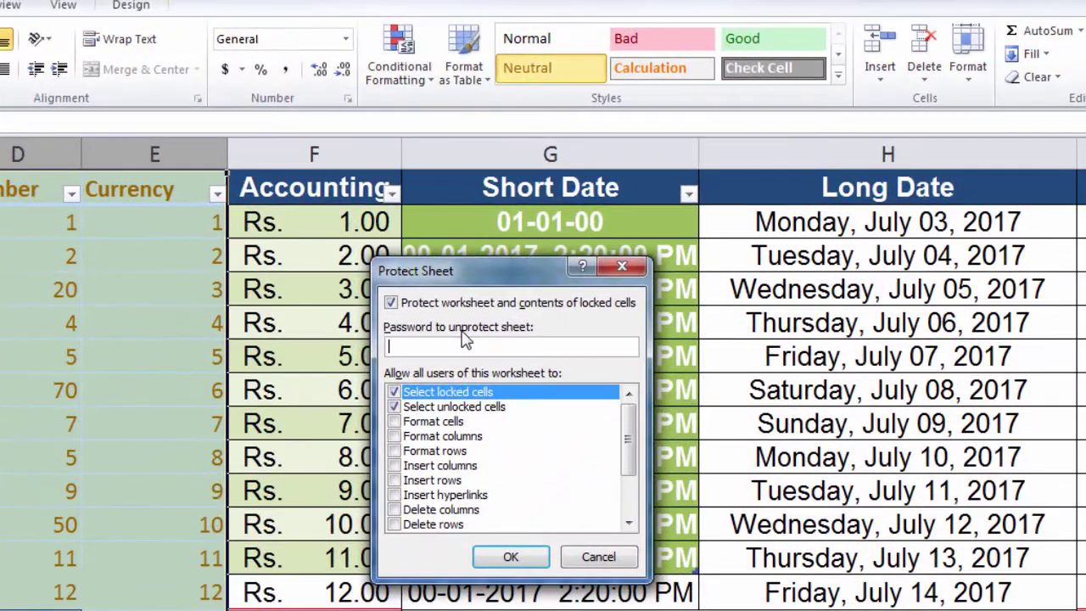
{"action": "key", "text": "Return"}
{"action": "type", "text": "1"}
{"action": "key", "text": "Return"}
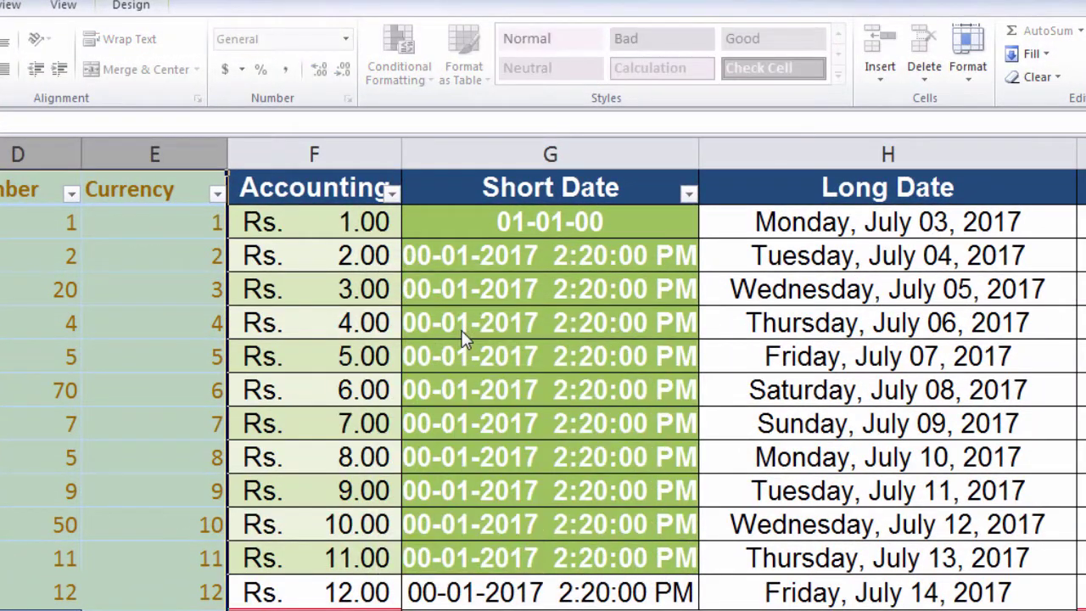
{"action": "left_click", "coordinate": [391, 326]}
{"action": "double_click", "coordinate": [391, 326]}
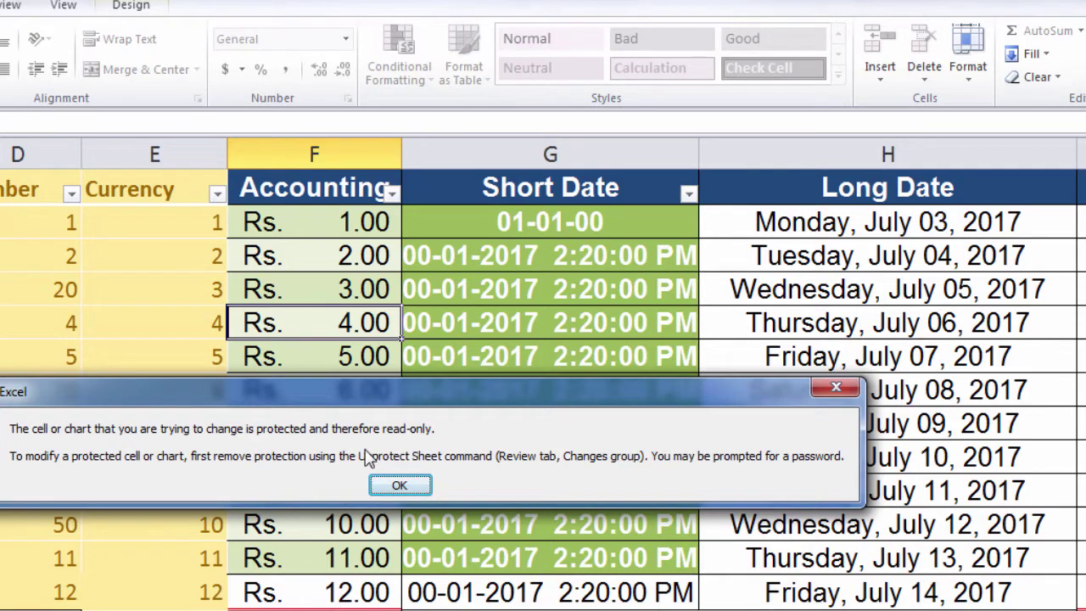
Dismiss the read-only warning and unprotect the sheet.
{"action": "left_click", "coordinate": [400, 485]}
{"action": "left_click", "coordinate": [980, 84]}
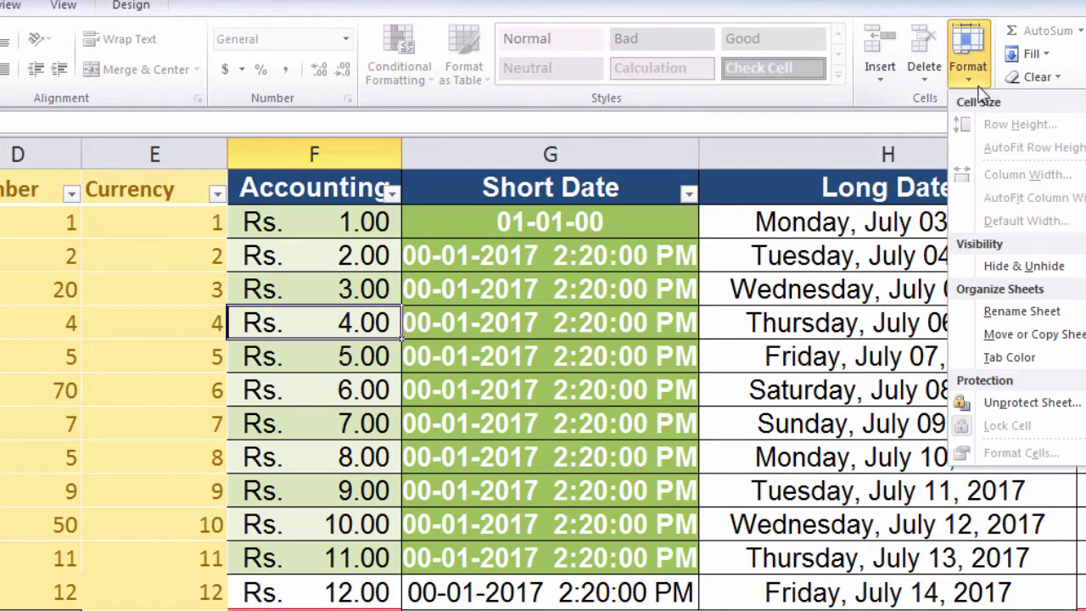
{"action": "left_click", "coordinate": [1010, 402]}
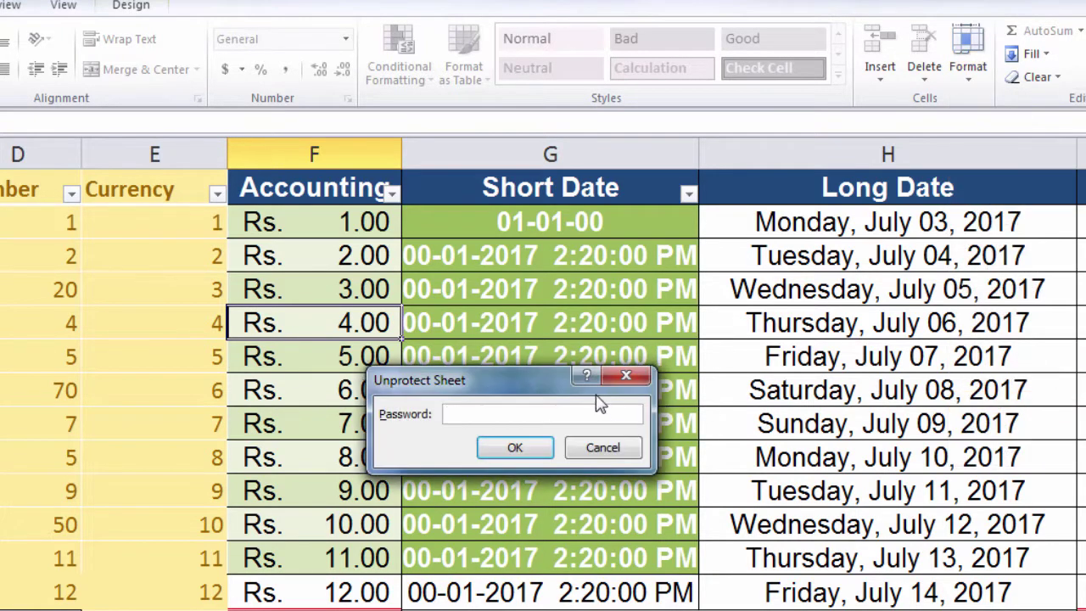
{"action": "key", "text": "Return"}
Replace the Currency value 9 in E9 with 20.
{"action": "left_click", "coordinate": [115, 481]}
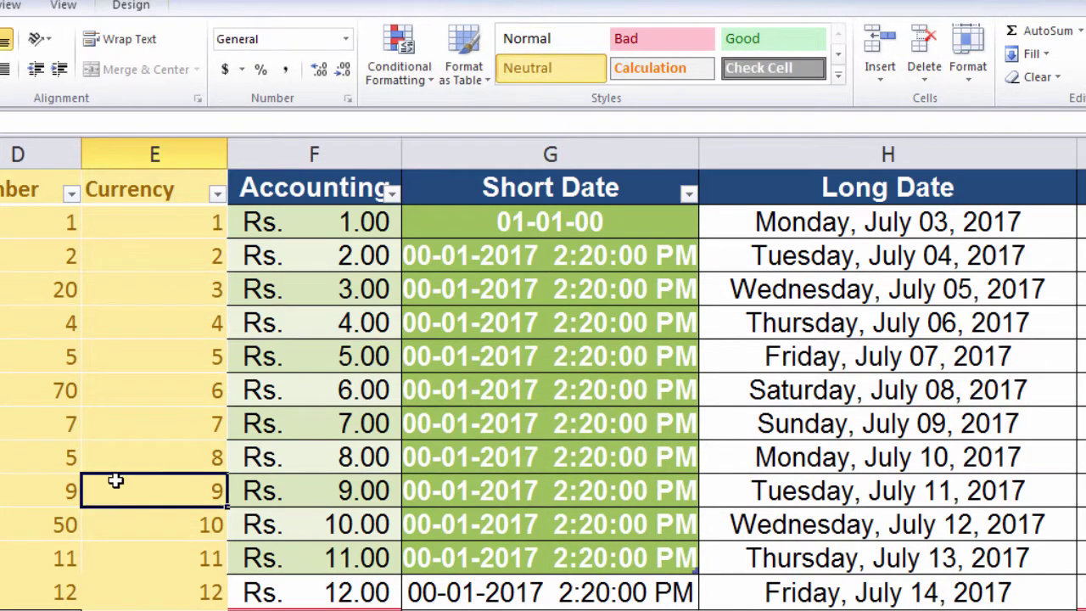
{"action": "type", "text": "20"}
{"action": "key", "text": "Return"}
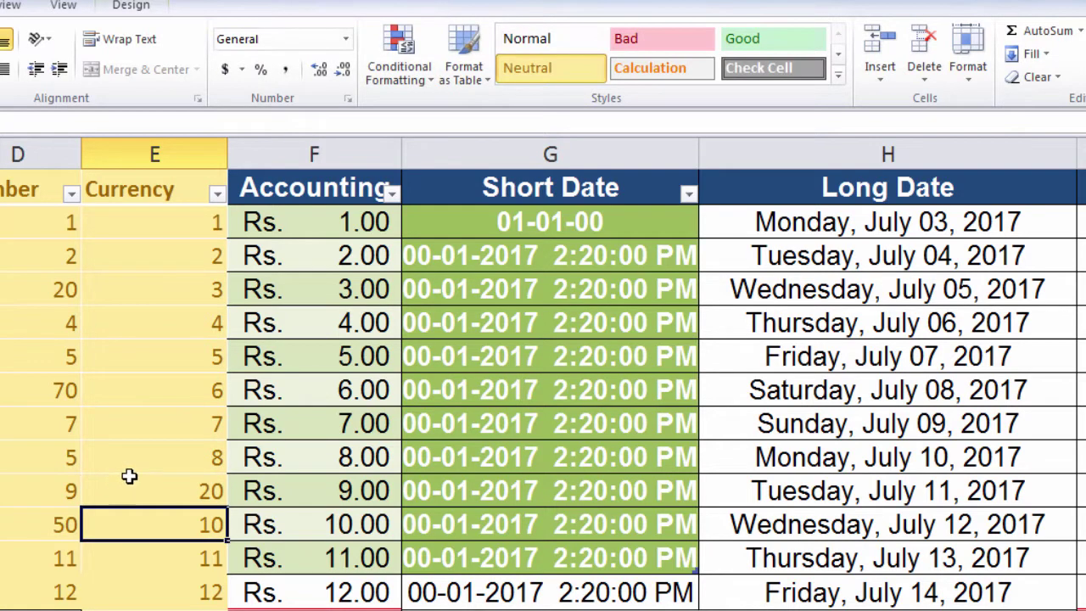
{"action": "left_click", "coordinate": [193, 413]}
{"action": "left_click", "coordinate": [968, 59]}
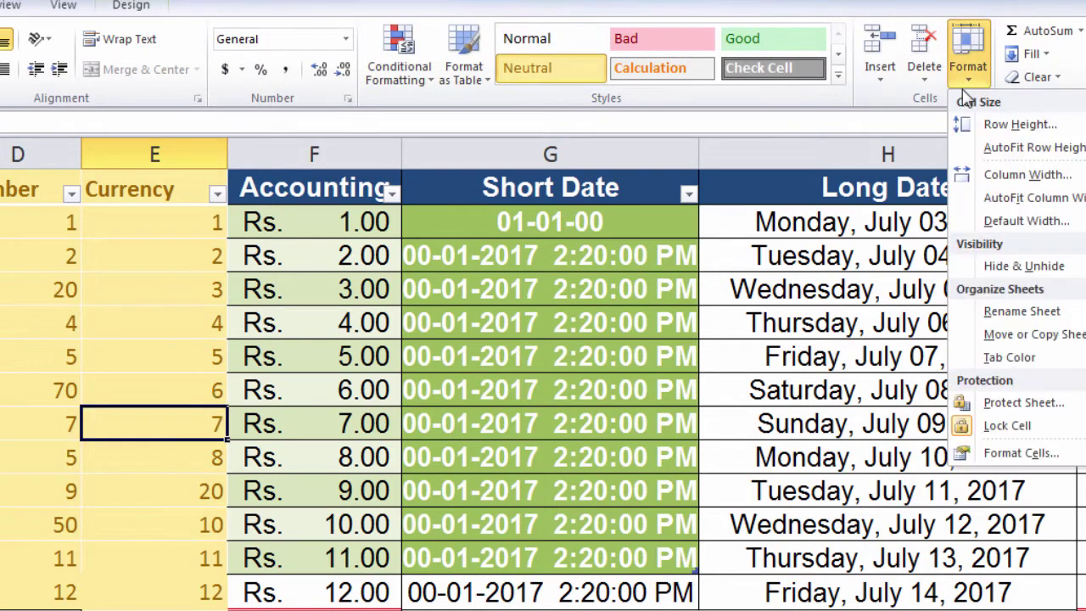
{"action": "key", "text": "Escape"}
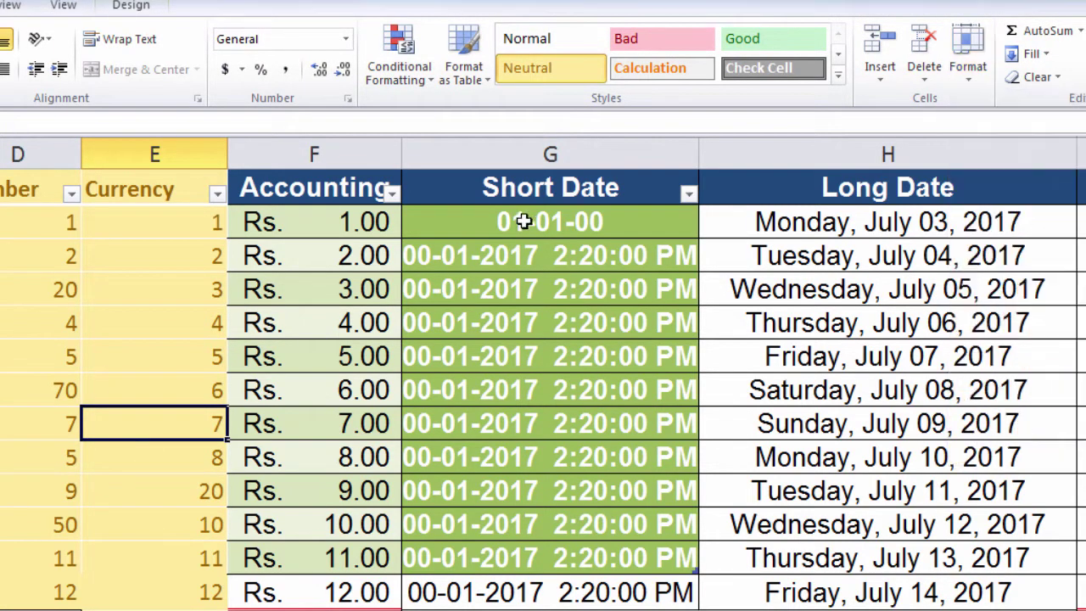
{"action": "left_click", "coordinate": [972, 85]}
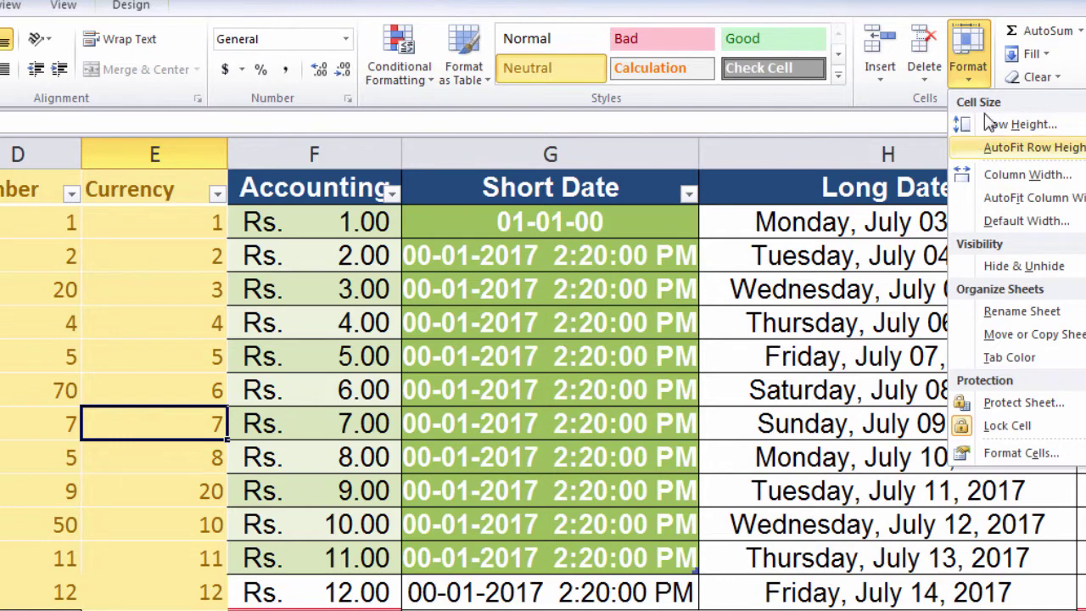
AutoSum the Currency column into E14 (89), then delete the result.
{"action": "left_click", "coordinate": [981, 4]}
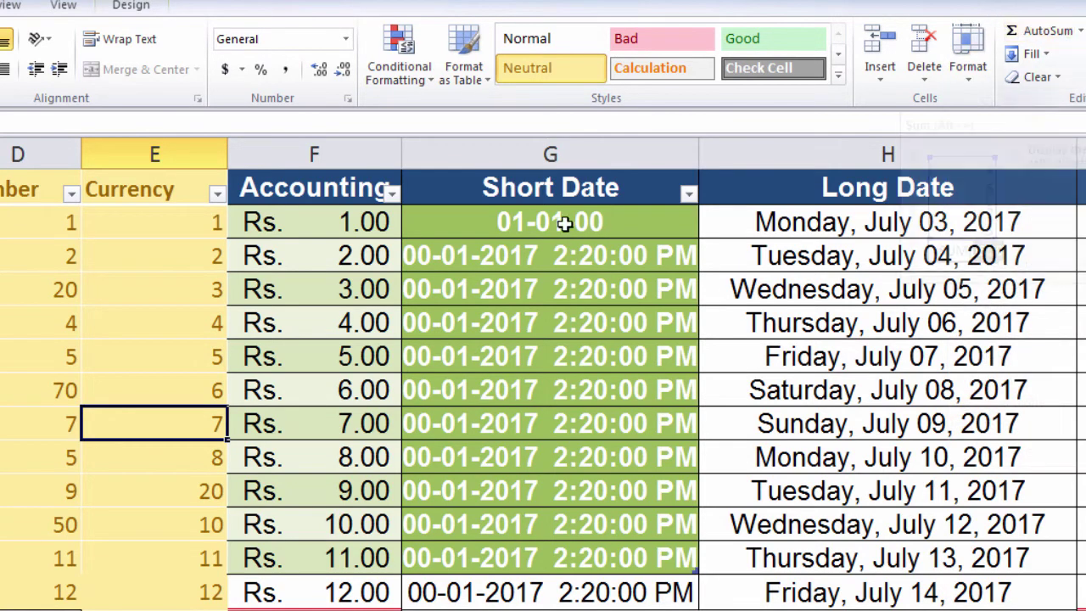
{"action": "key", "text": "Down"}
{"action": "key", "text": "Down"}
{"action": "key", "text": "Down"}
{"action": "key", "text": "Down"}
{"action": "key", "text": "Down"}
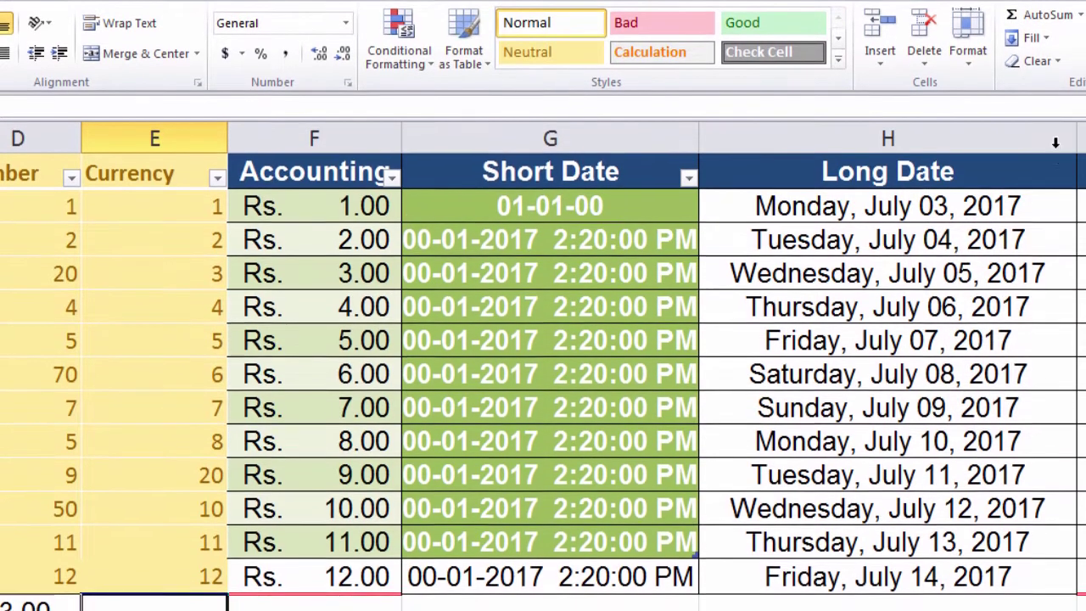
{"action": "left_click", "coordinate": [1037, 8]}
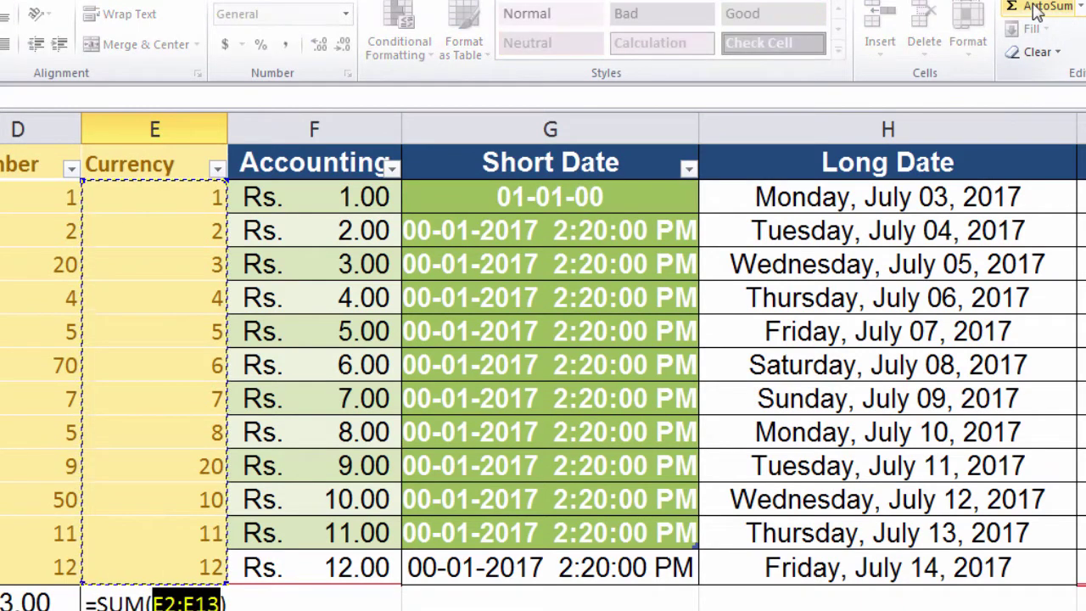
{"action": "left_click", "coordinate": [1011, 9]}
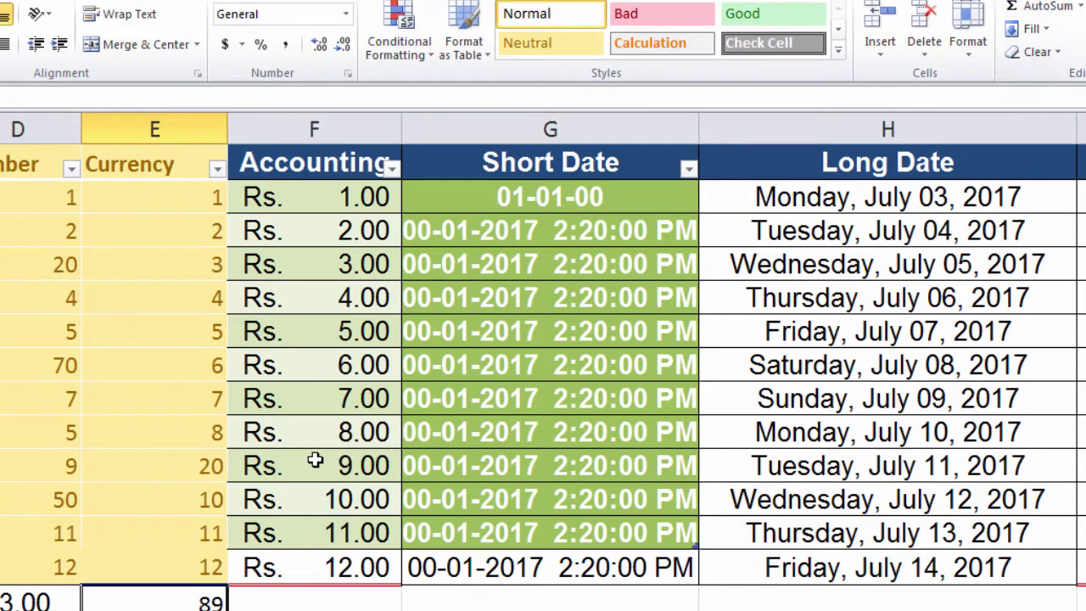
{"action": "key", "text": "Delete"}
{"action": "left_click", "coordinate": [1080, 6]}
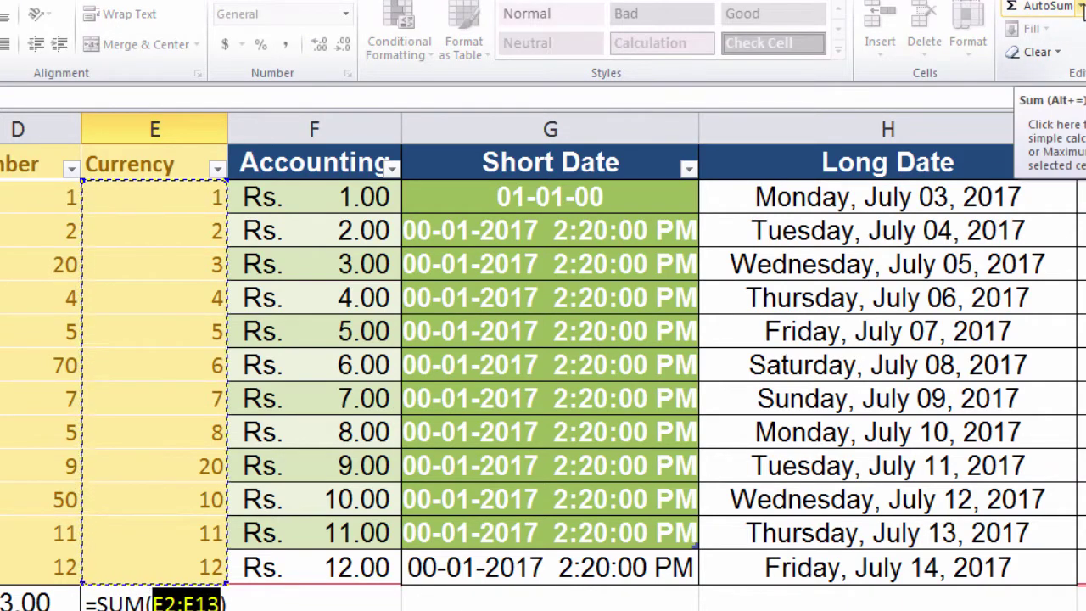
{"action": "key", "text": "Escape"}
Insert the Currency column's Average, then its Count Numbers (12), in E14, undoing each.
{"action": "left_click", "coordinate": [1082, 7]}
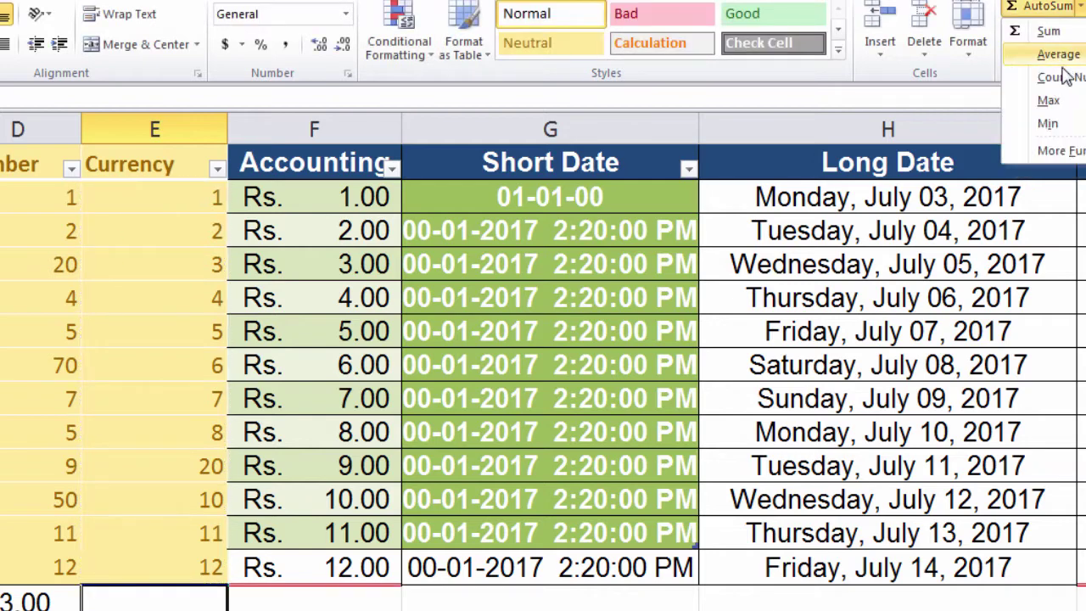
{"action": "left_click", "coordinate": [1061, 56]}
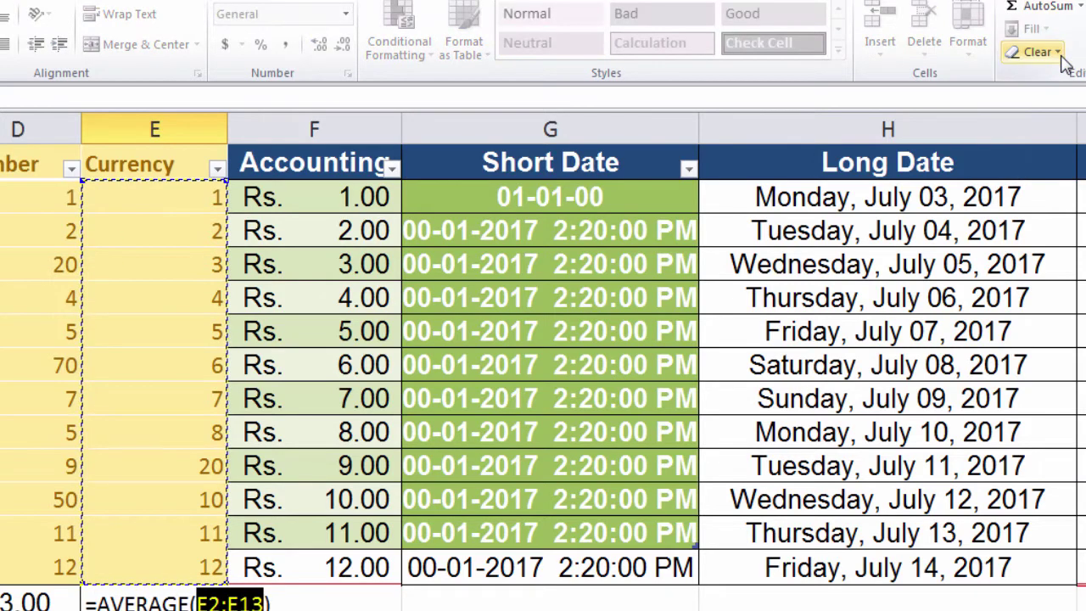
{"action": "key", "text": "Return"}
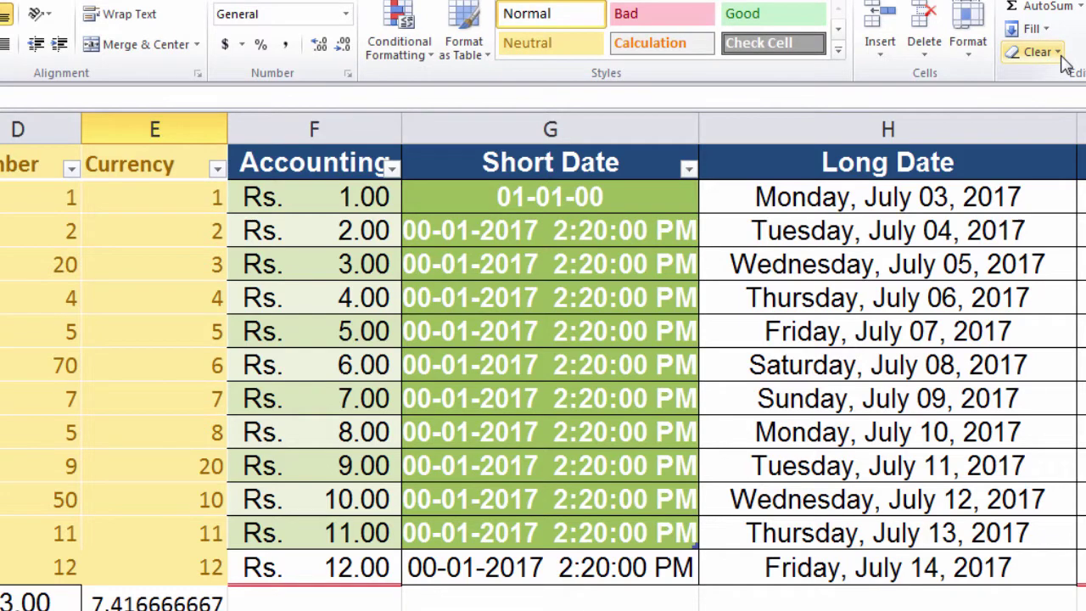
{"action": "key", "text": "ctrl+z"}
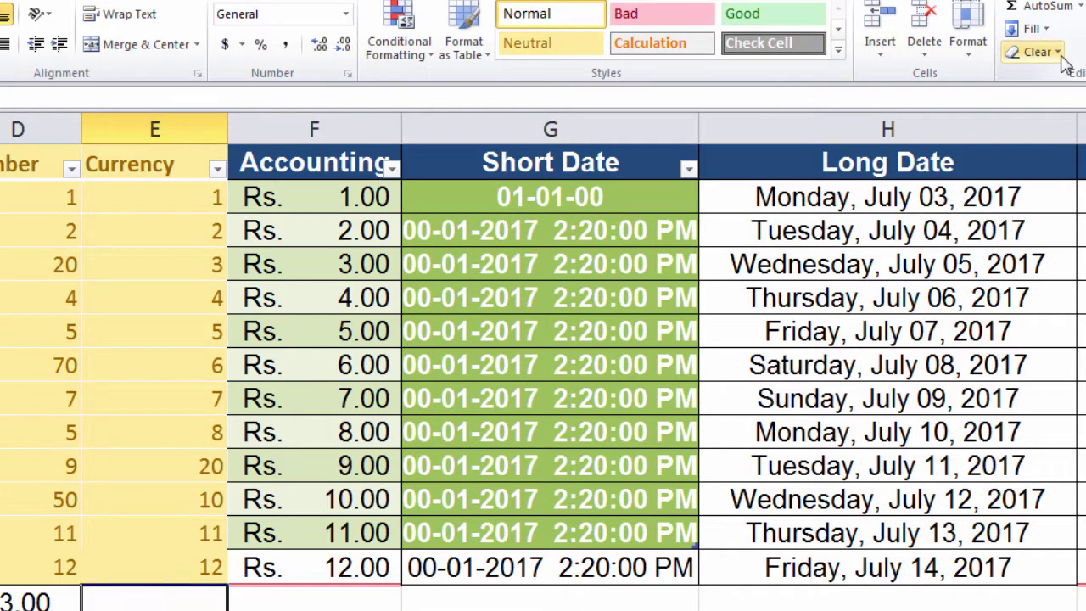
{"action": "left_click", "coordinate": [1082, 7]}
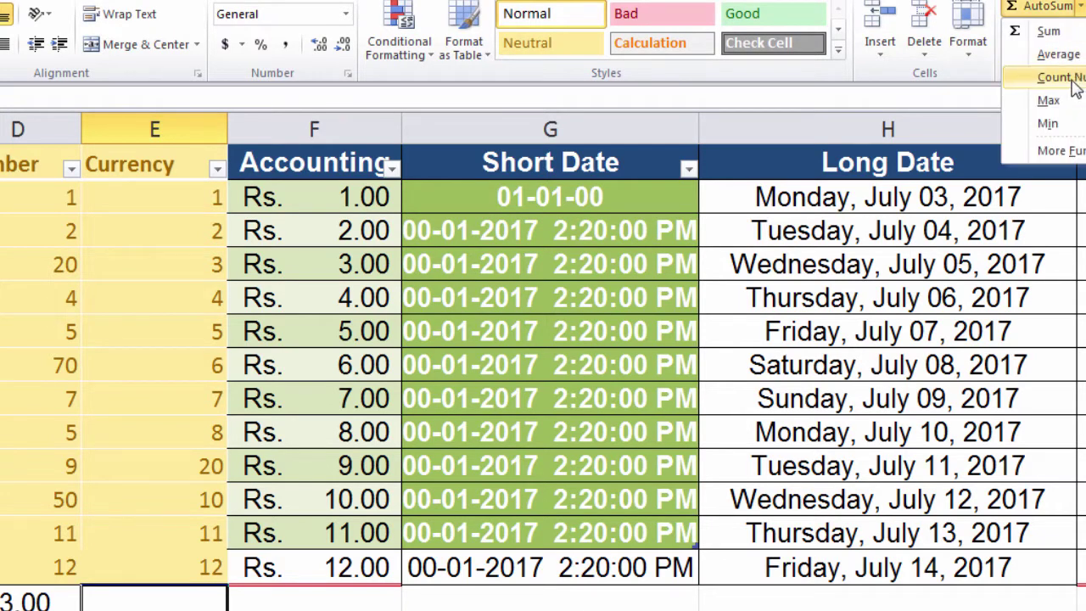
{"action": "left_click", "coordinate": [1071, 78]}
{"action": "key", "text": "Return"}
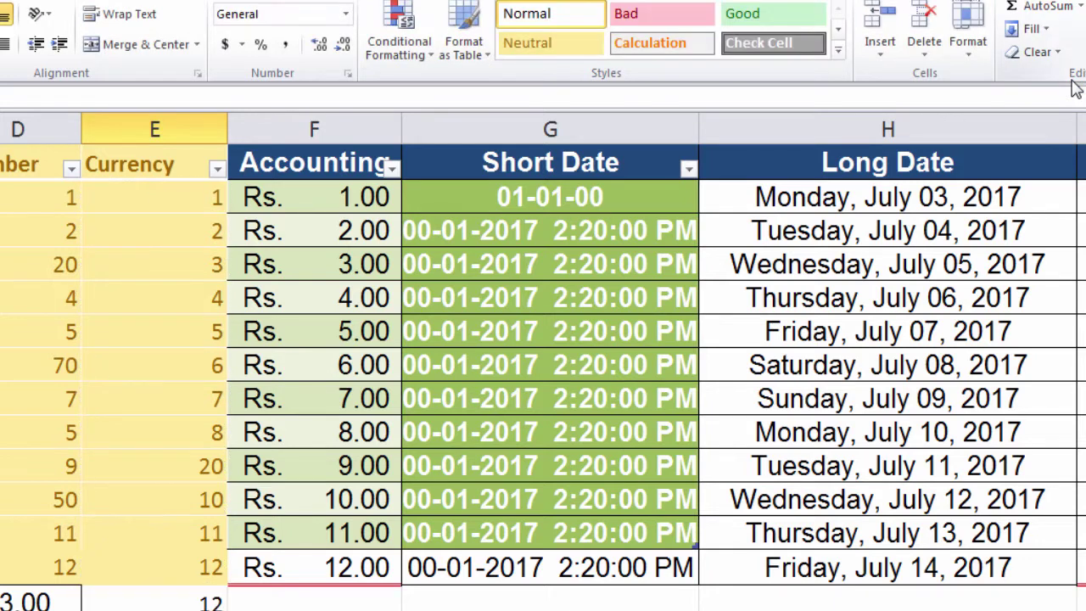
{"action": "key", "text": "ctrl+z"}
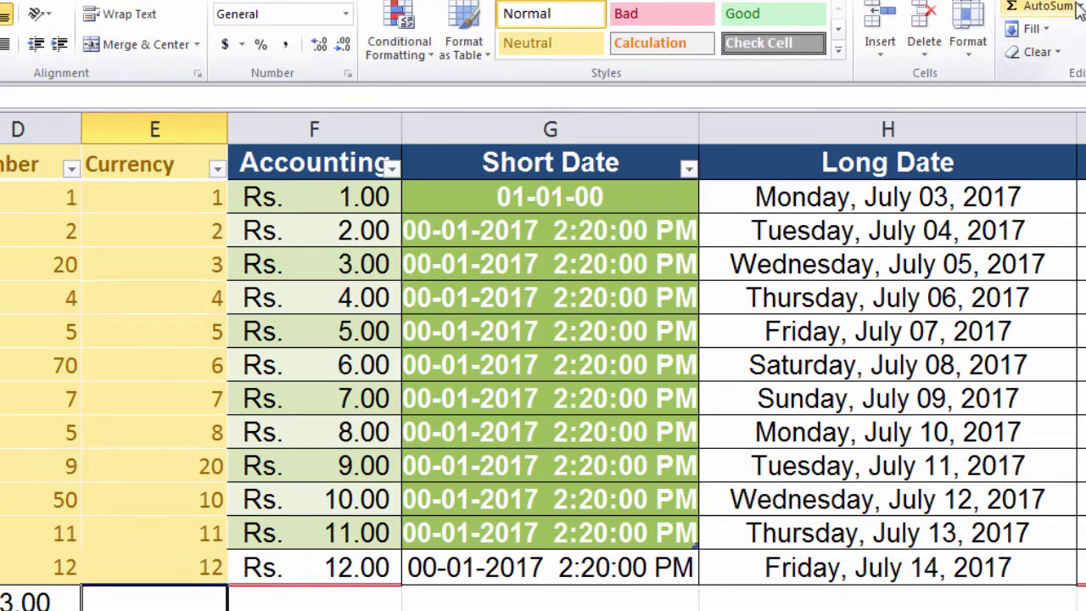
Open More Functions from the AutoSum list and cancel the Insert Function dialog.
{"action": "left_click", "coordinate": [1079, 7]}
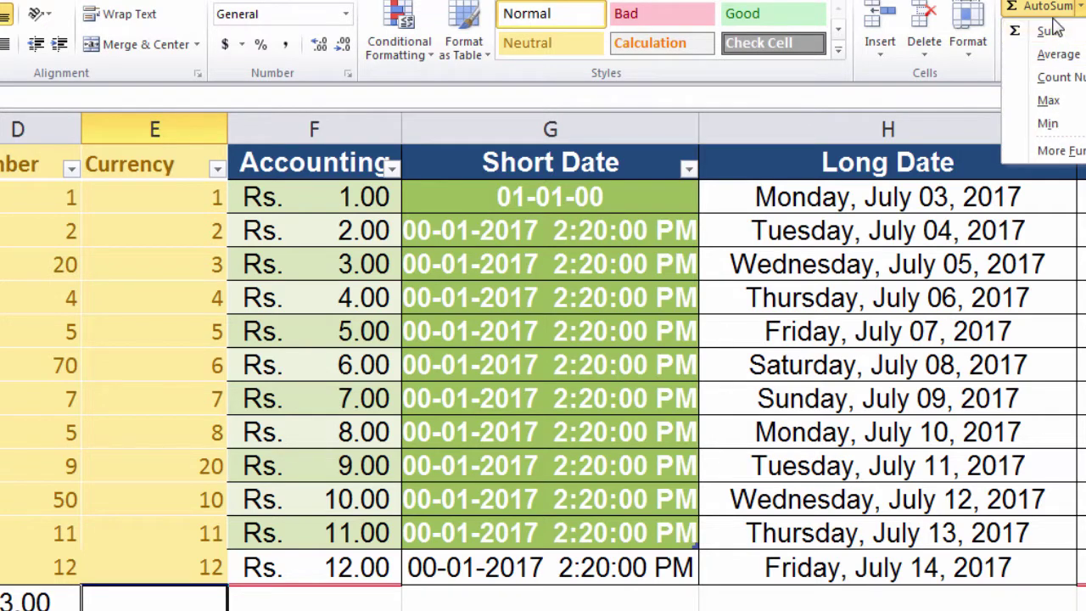
{"action": "left_click", "coordinate": [1060, 150]}
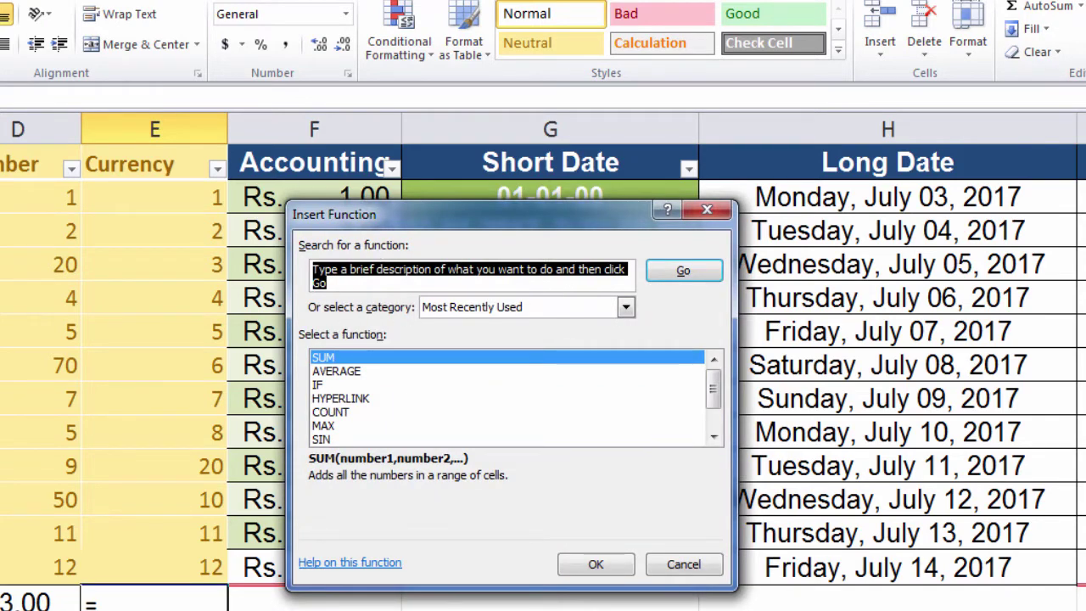
{"action": "left_click", "coordinate": [686, 567]}
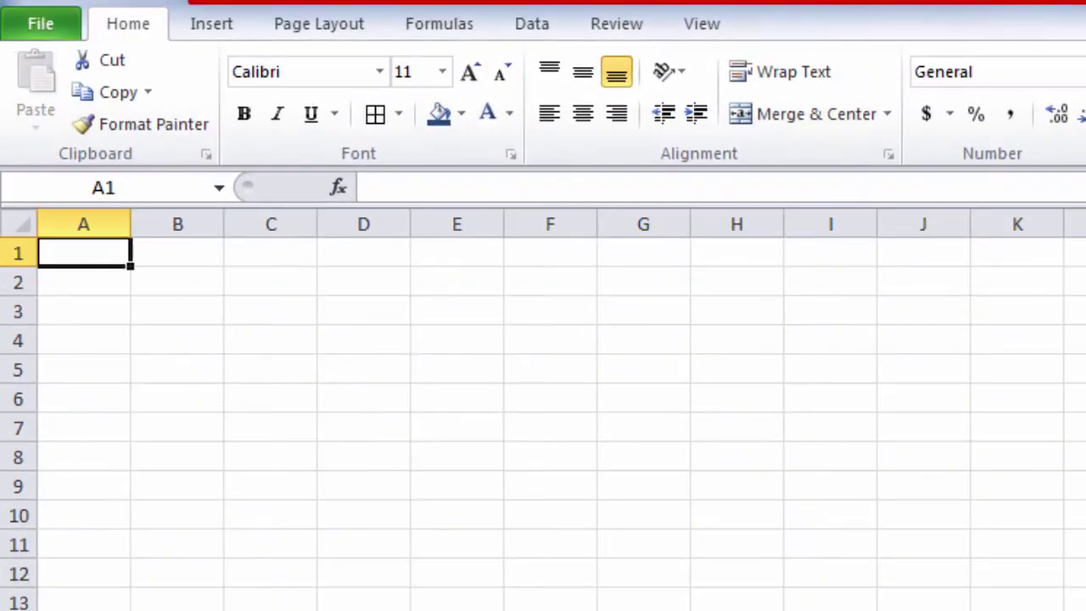
Enter 2 in A1 and fill column A as a linear series, step 2, stop 20.
{"action": "type", "text": "2"}
{"action": "key", "text": "Return"}
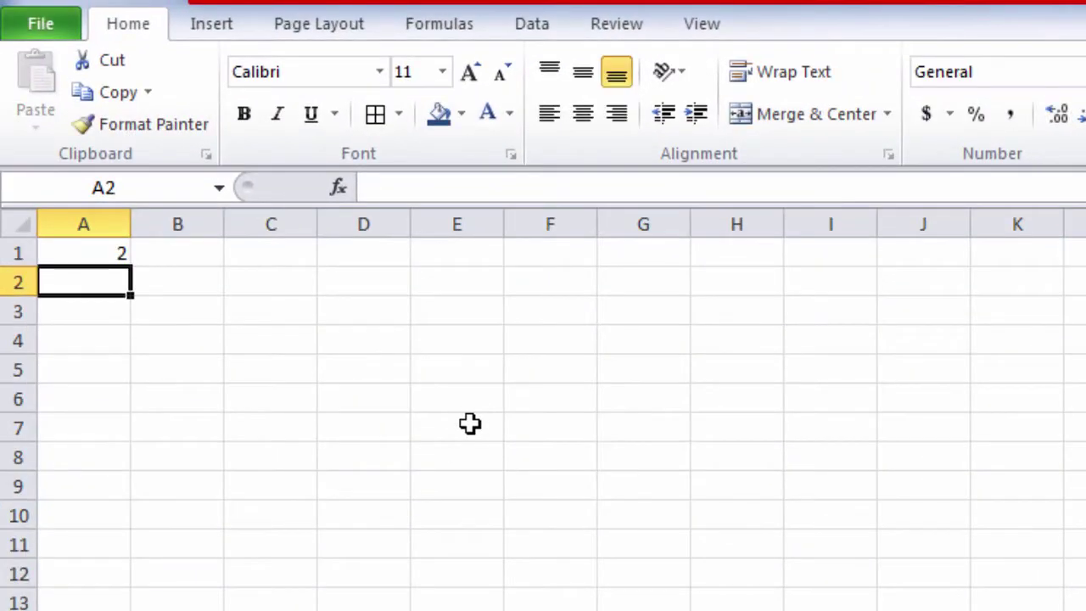
{"action": "left_click", "coordinate": [90, 222]}
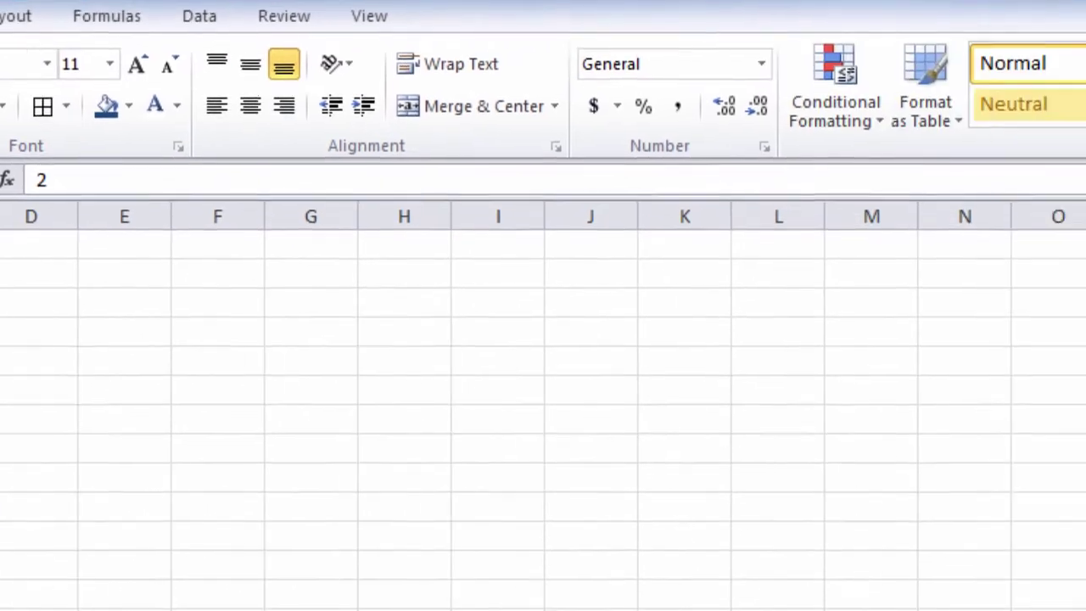
{"action": "left_click", "coordinate": [793, 63]}
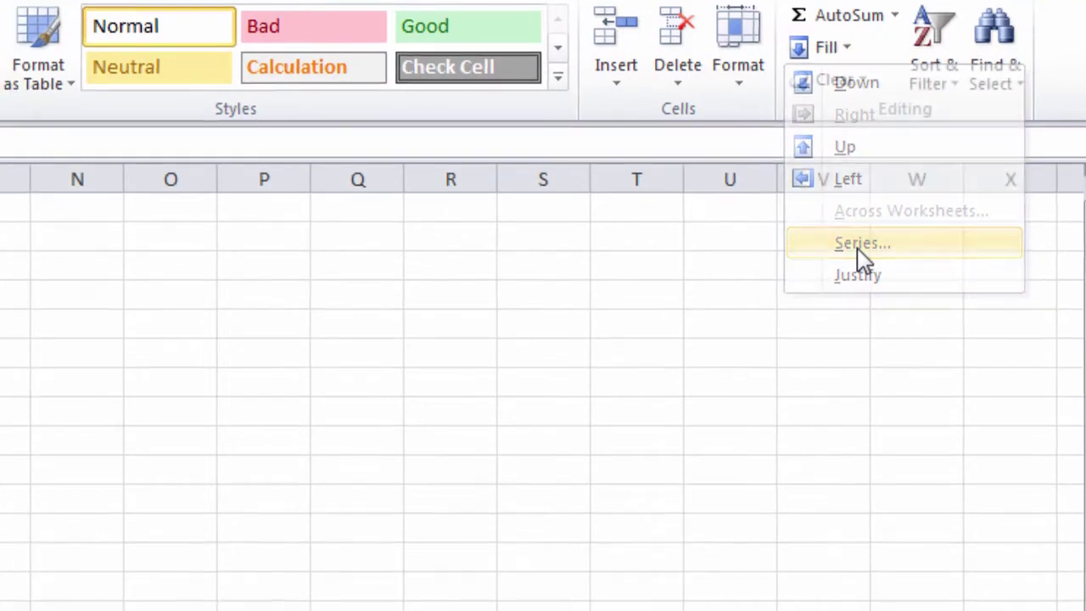
{"action": "left_click", "coordinate": [834, 262]}
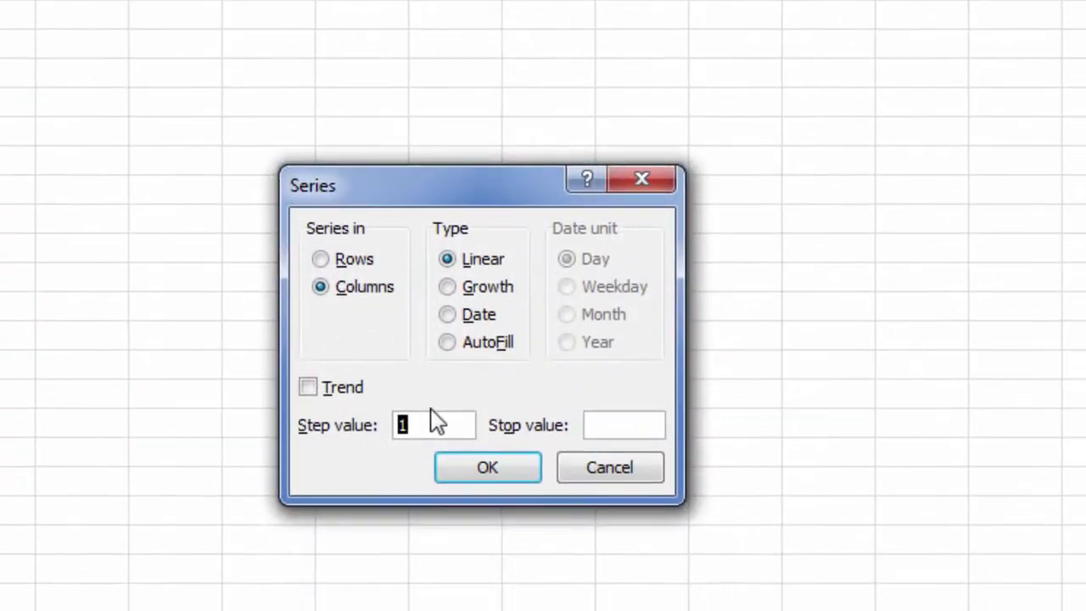
{"action": "type", "text": "2"}
{"action": "left_click", "coordinate": [632, 426]}
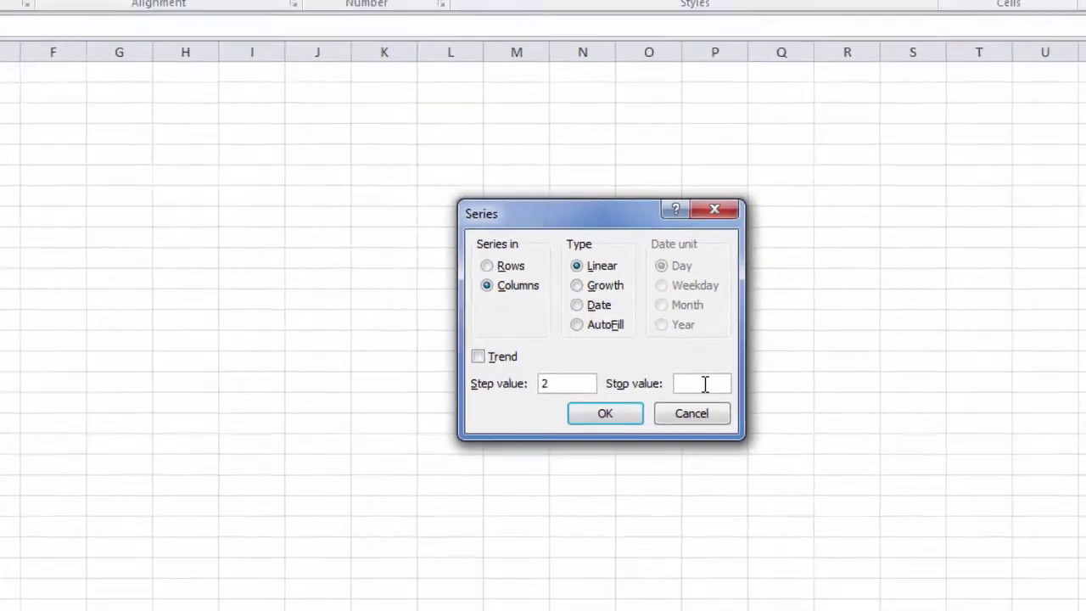
{"action": "type", "text": "20"}
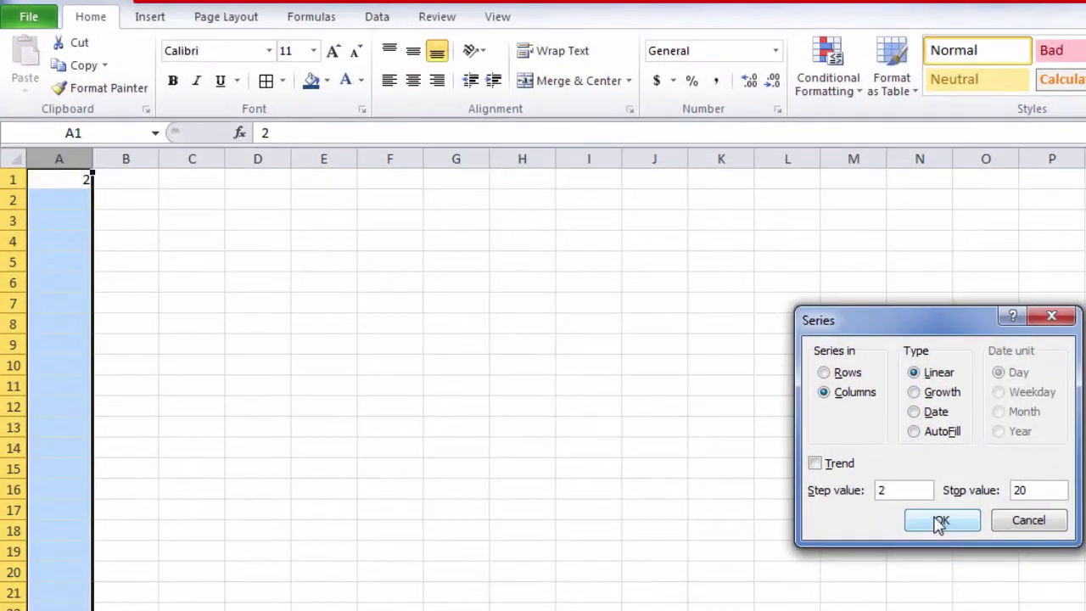
{"action": "left_click", "coordinate": [938, 527]}
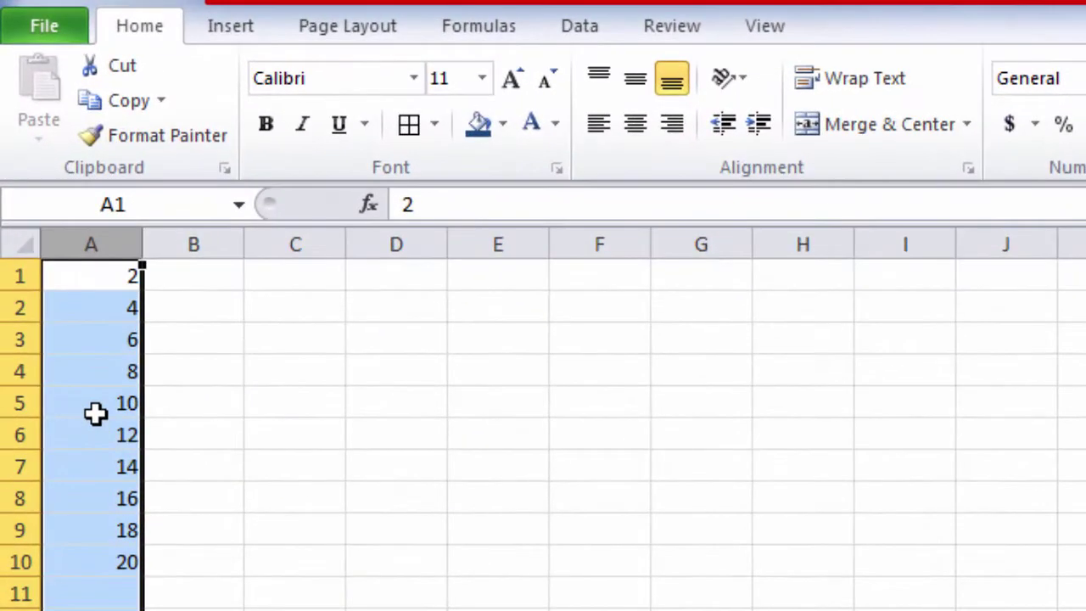
Enter 3 and 6 in B1:B2, fill down to row 10, then extend A1:B10 across to column J.
{"action": "left_click", "coordinate": [96, 412]}
{"action": "left_click", "coordinate": [175, 280]}
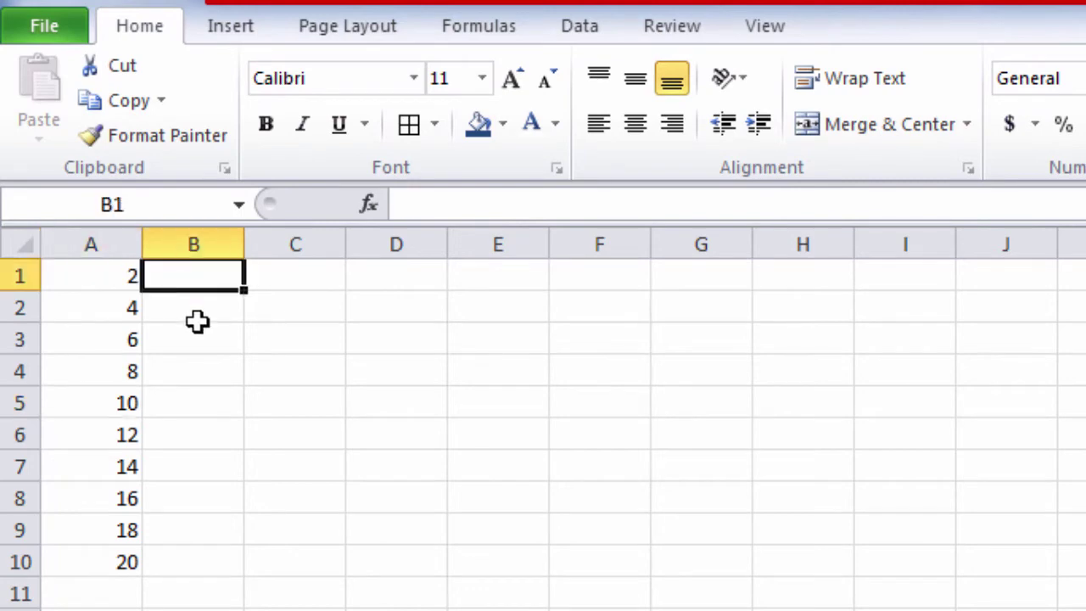
{"action": "type", "text": "3"}
{"action": "key", "text": "Return"}
{"action": "type", "text": "6"}
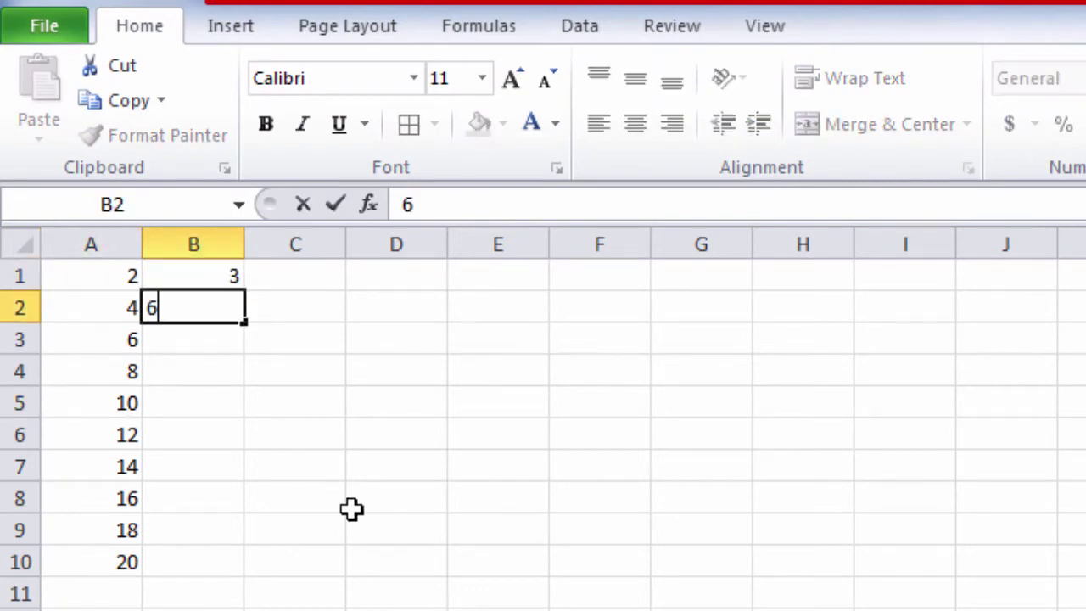
{"action": "key", "text": "Return"}
{"action": "left_click_drag", "start_coordinate": [204, 275], "coordinate": [216, 308]}
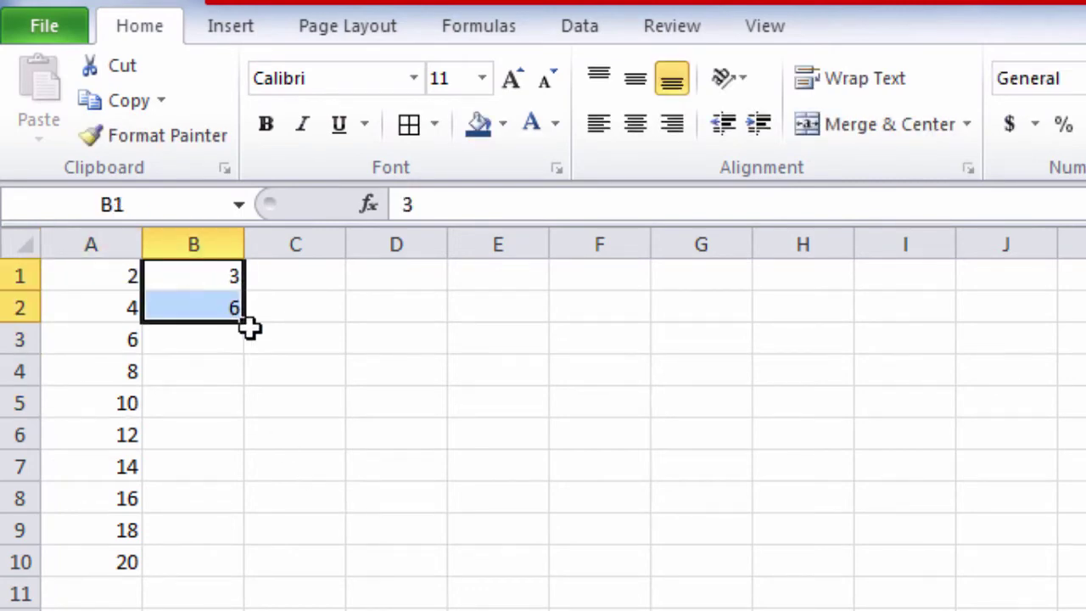
{"action": "double_click", "coordinate": [246, 320]}
{"action": "mouse_move", "coordinate": [109, 277]}
{"action": "left_mouse_down"}
{"action": "mouse_move", "coordinate": [216, 562]}
{"action": "mouse_move", "coordinate": [1082, 574]}
{"action": "left_mouse_up"}
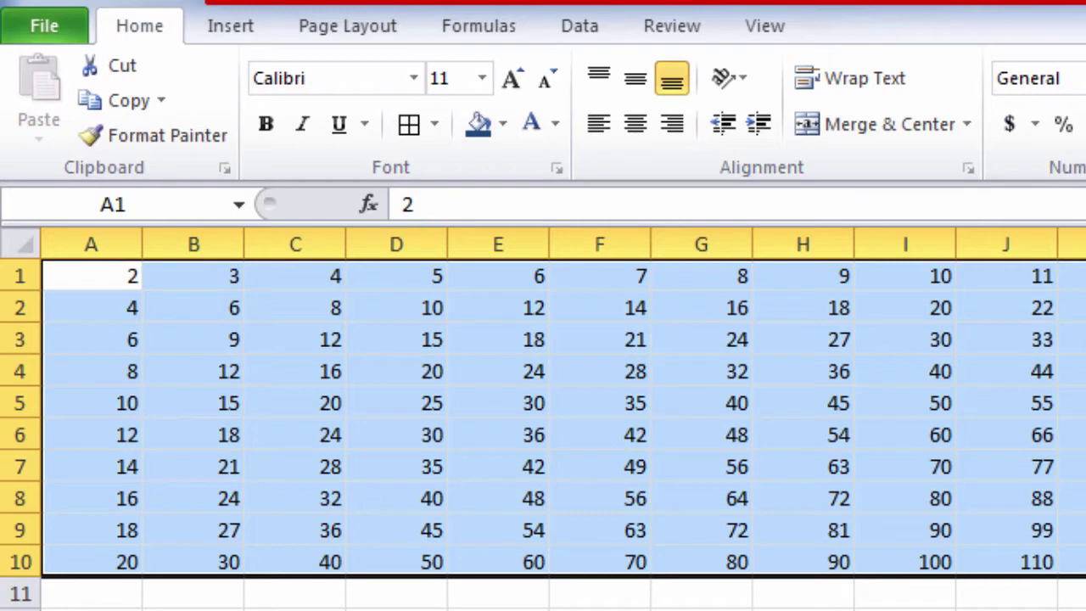
AutoSum columns A and B into A11 and B11, giving totals of 110 and 165.
{"action": "left_click", "coordinate": [113, 594]}
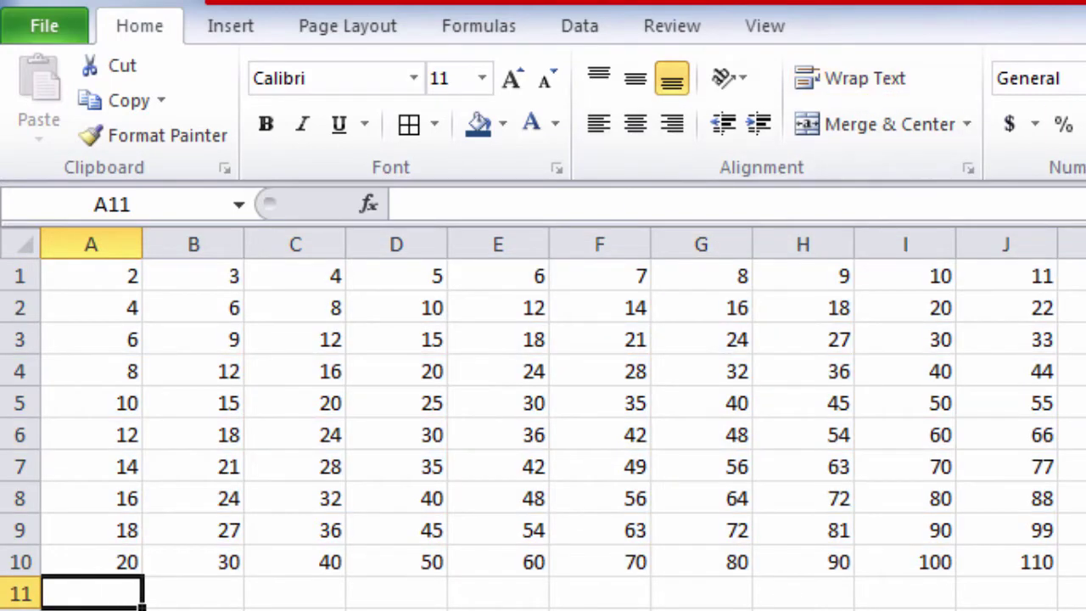
{"action": "key", "text": "alt+equal"}
{"action": "key", "text": "Return"}
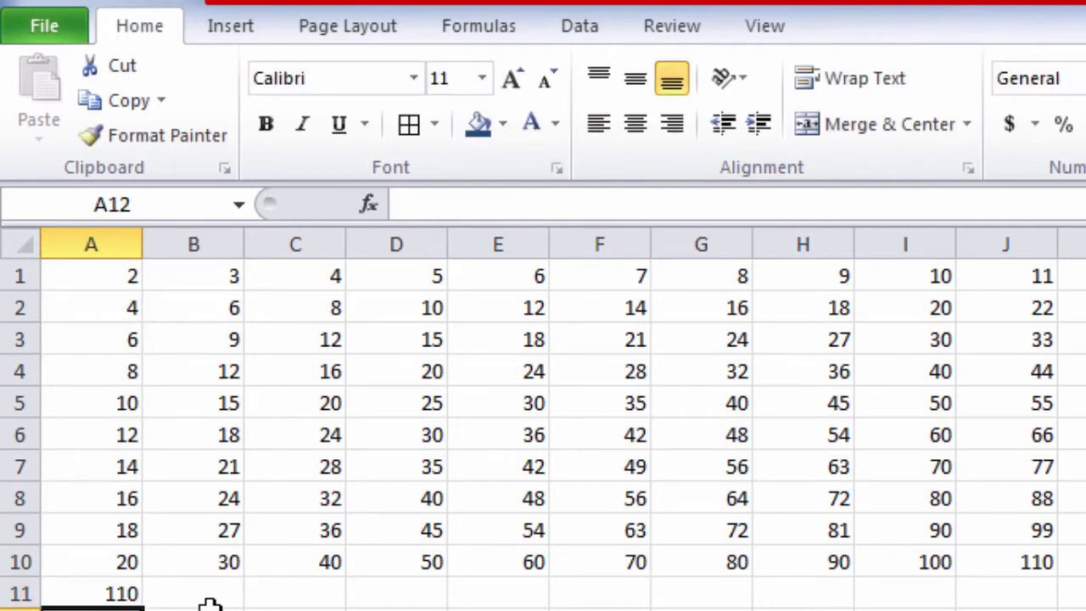
{"action": "left_click", "coordinate": [210, 601]}
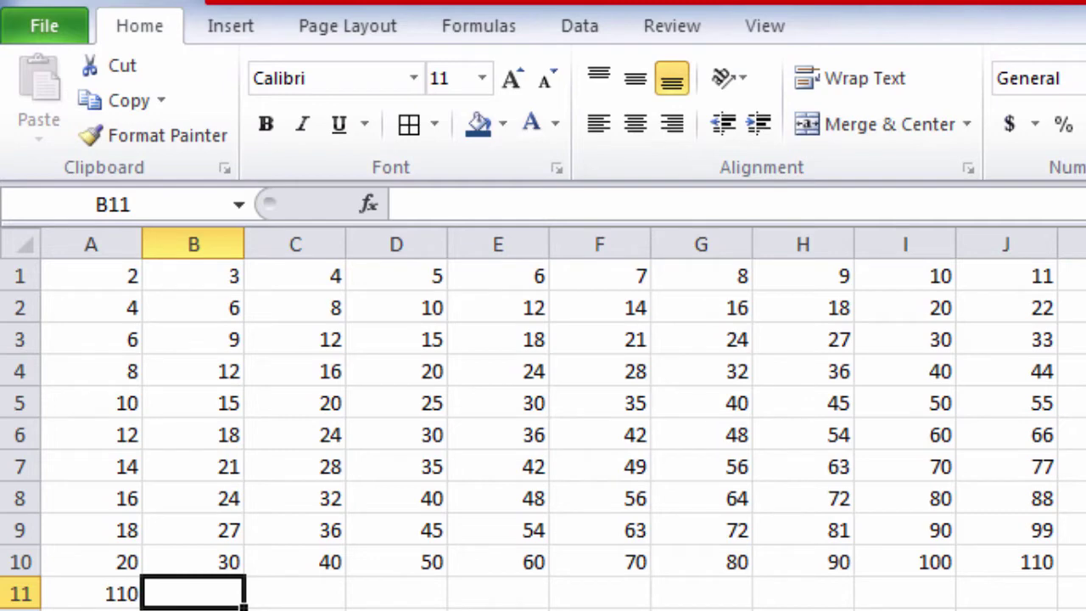
{"action": "key", "text": "alt+equal"}
{"action": "key", "text": "alt+equal"}
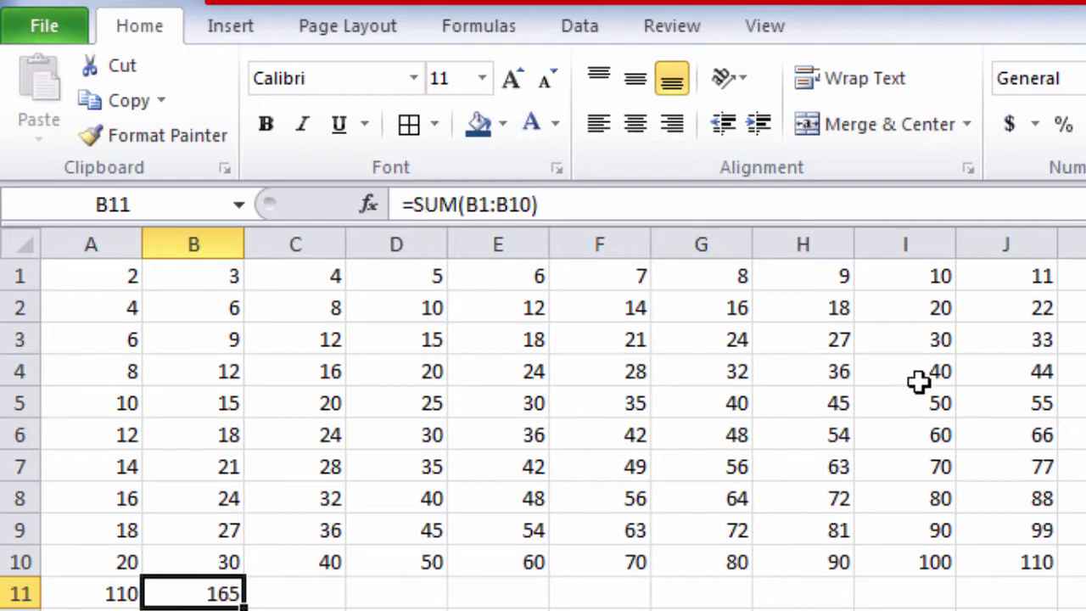
Undo a trial drag-copy of the B11 total, then select B11:S11 and bring up the Fill choices.
{"action": "left_click_drag", "start_coordinate": [245, 601], "coordinate": [1078, 594]}
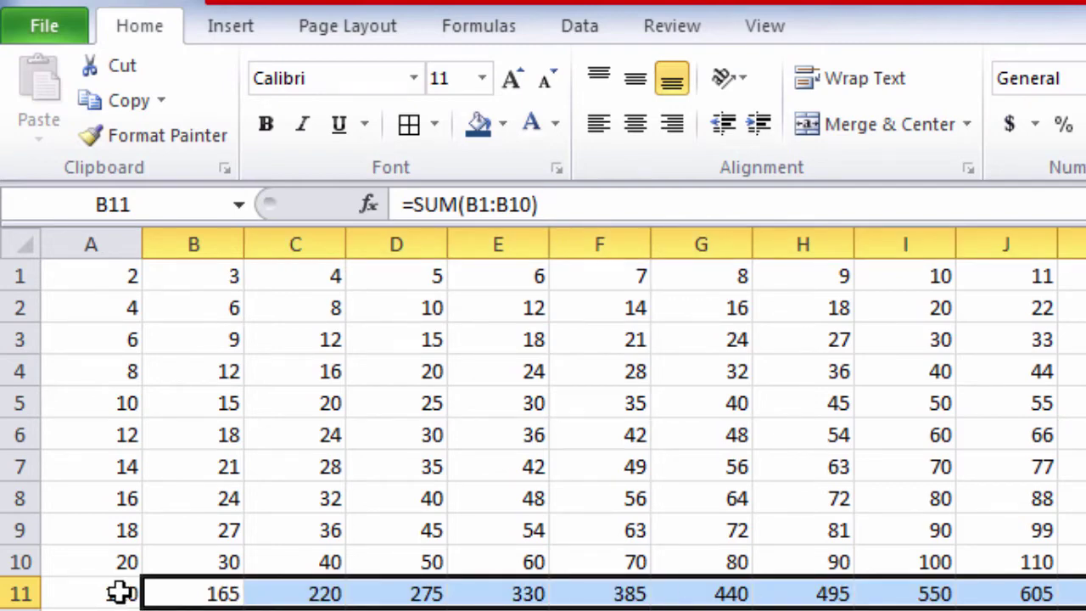
{"action": "key", "text": "ctrl+z"}
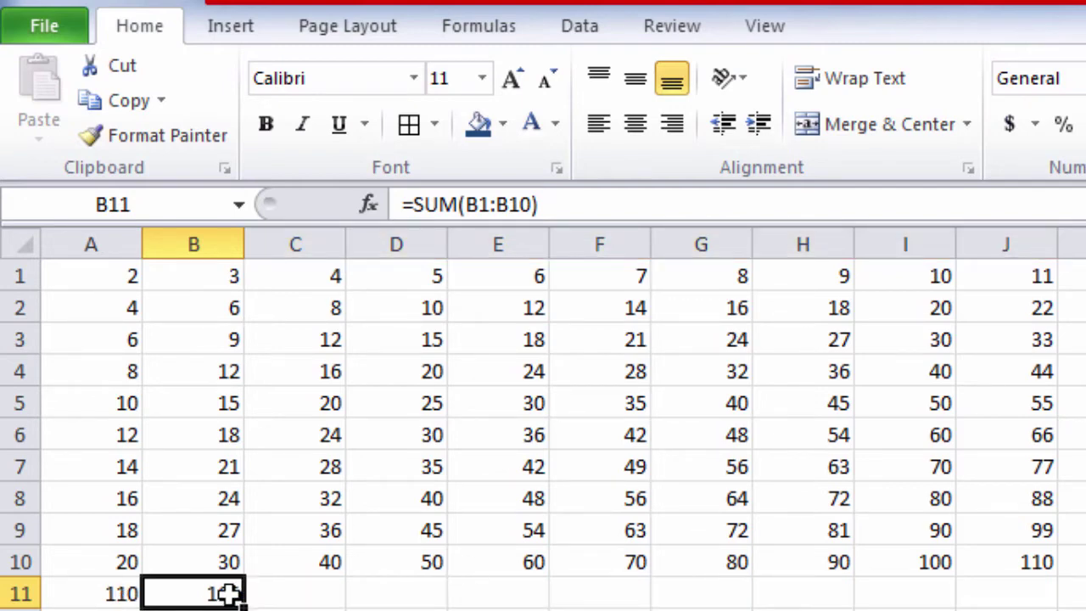
{"action": "left_click_drag", "start_coordinate": [226, 593], "coordinate": [1085, 592]}
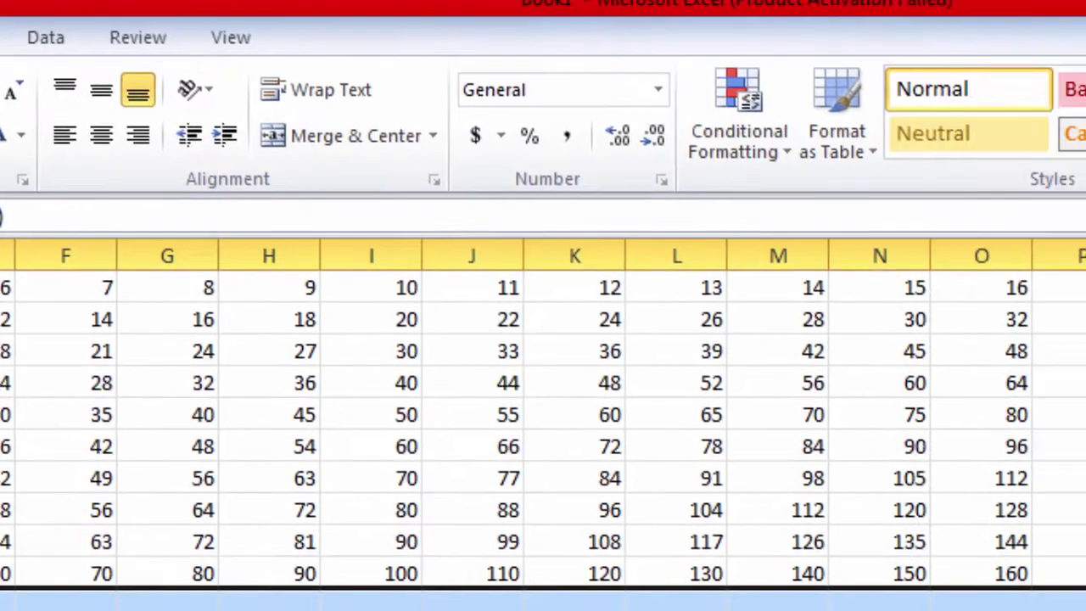
{"action": "left_click", "coordinate": [967, 127]}
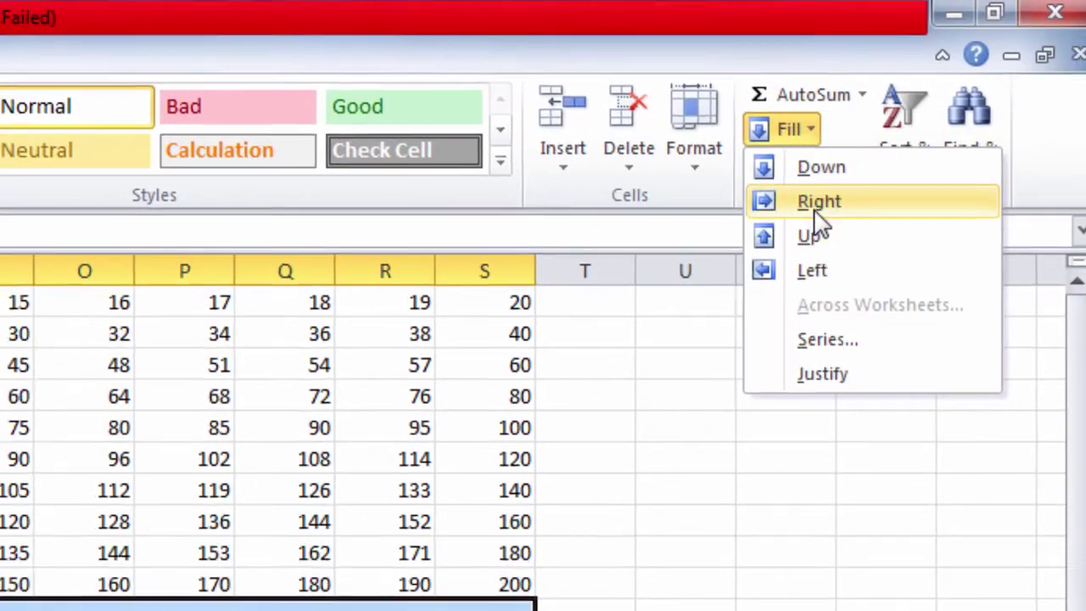
Fill the B11 sum right across row 11, giving totals from 165 up to 1100 in column S.
{"action": "left_click", "coordinate": [802, 208]}
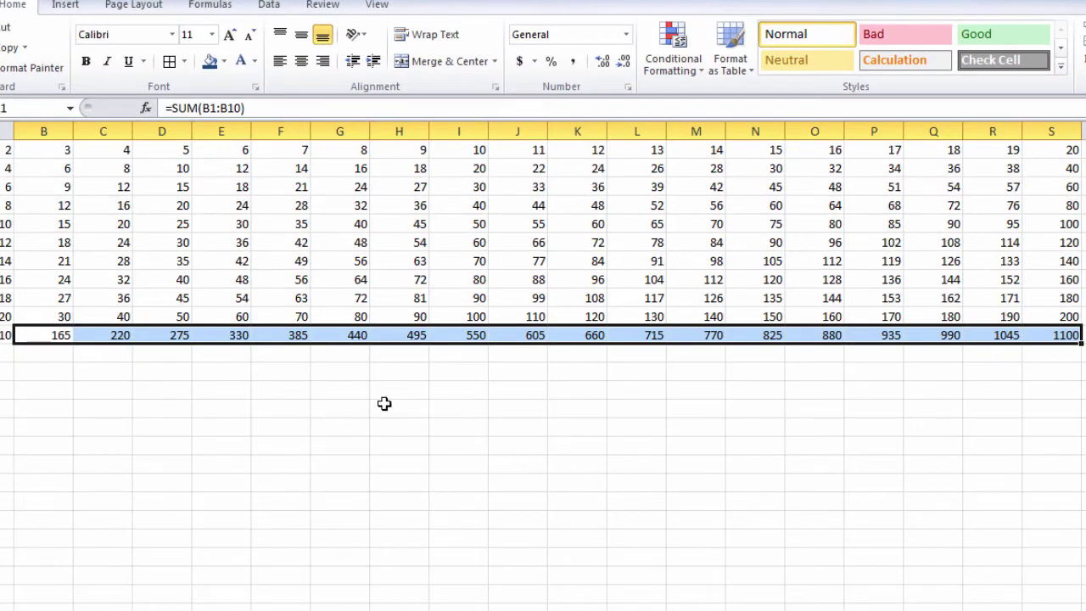
{"action": "left_click", "coordinate": [51, 335]}
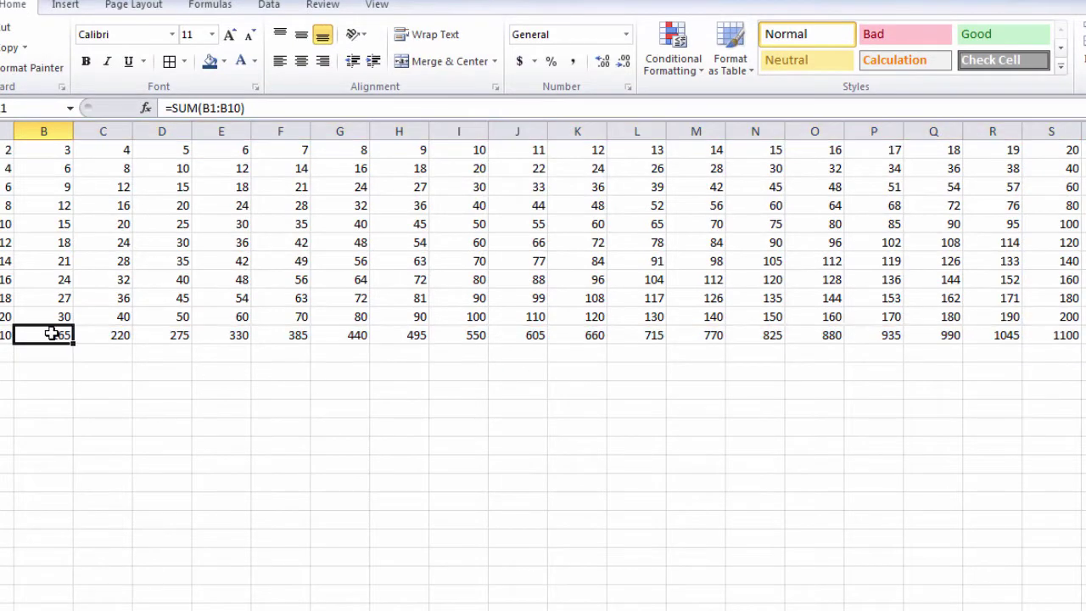
{"action": "left_click_drag", "start_coordinate": [51, 334], "coordinate": [1065, 336]}
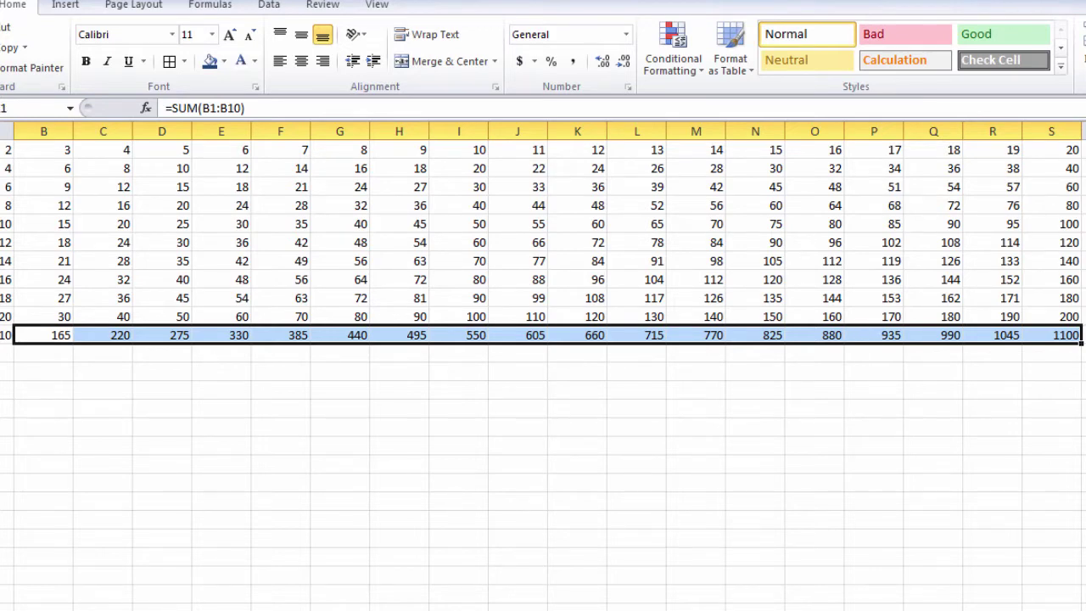
In the Fill Series dialog for B11:S11, try the Growth, Date and AutoFill types, then cancel.
{"action": "key", "text": "alt+h"}
{"action": "key", "text": "f"}
{"action": "key", "text": "i"}
{"action": "key", "text": "s"}
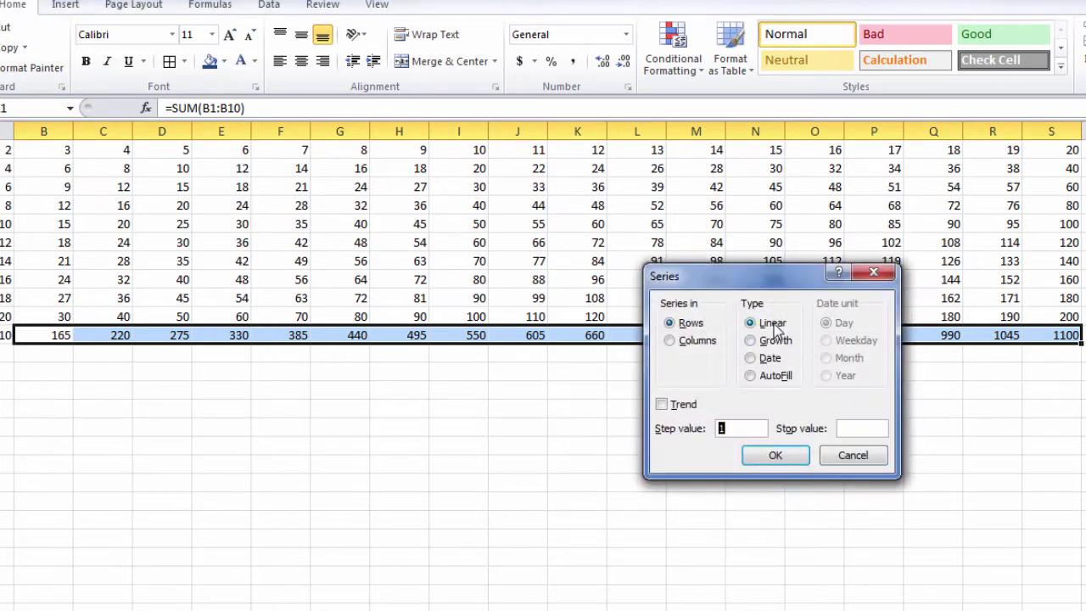
{"action": "left_click", "coordinate": [775, 341]}
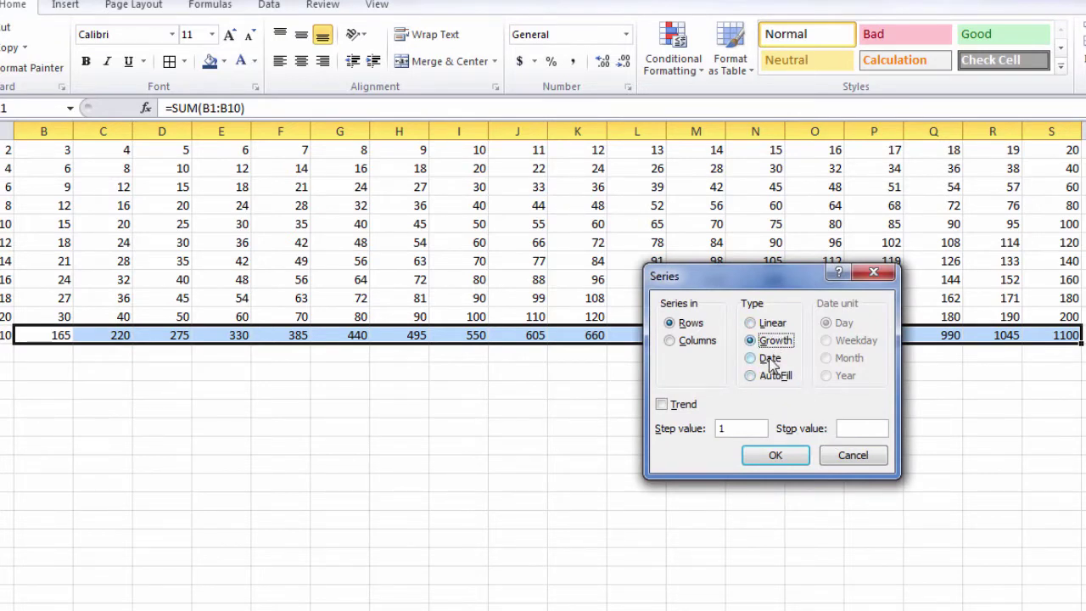
{"action": "left_click", "coordinate": [769, 360]}
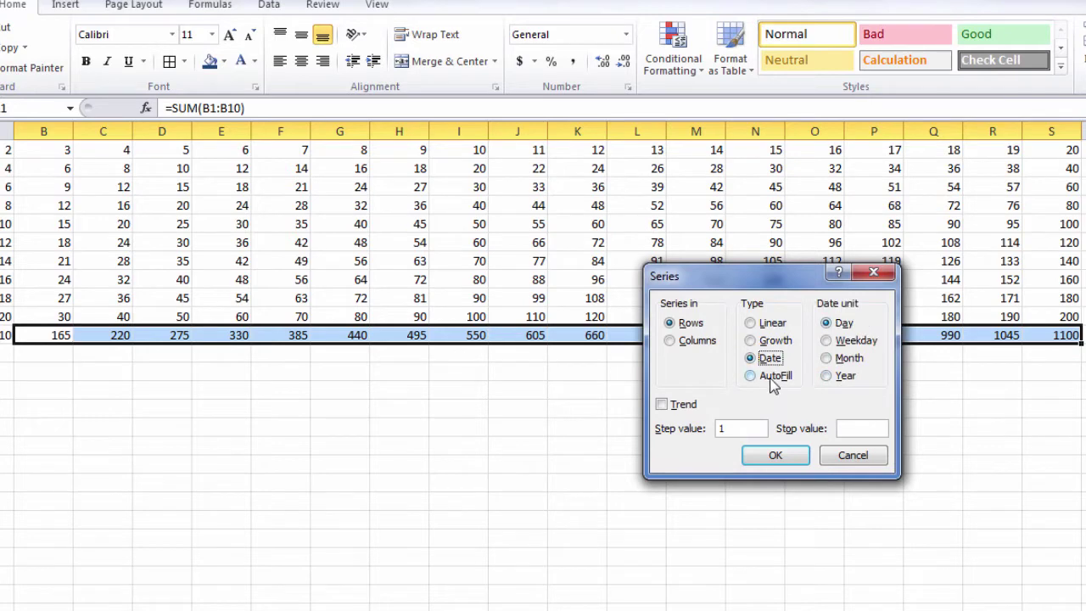
{"action": "left_click", "coordinate": [772, 378]}
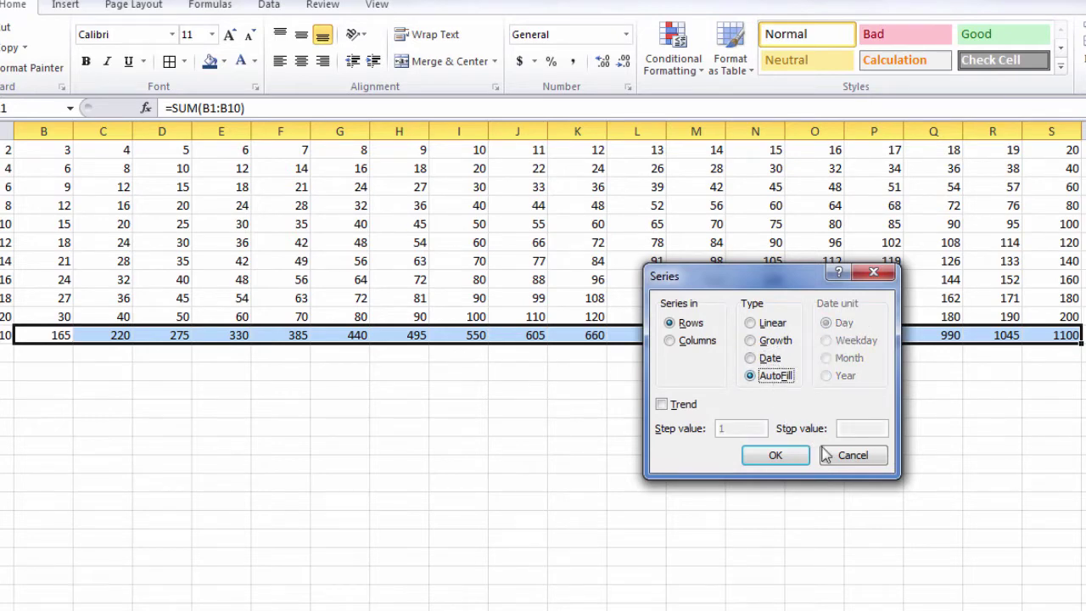
{"action": "left_click", "coordinate": [853, 456]}
{"action": "left_click", "coordinate": [355, 386]}
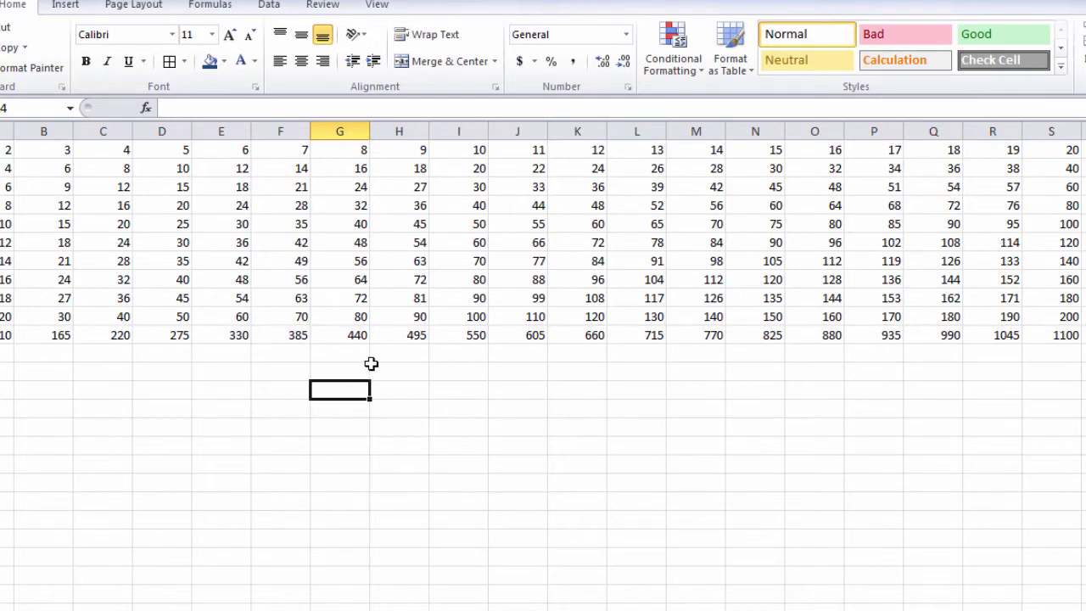
Enter the date 01-07-2017 in cell B1.
{"action": "left_click", "coordinate": [52, 150]}
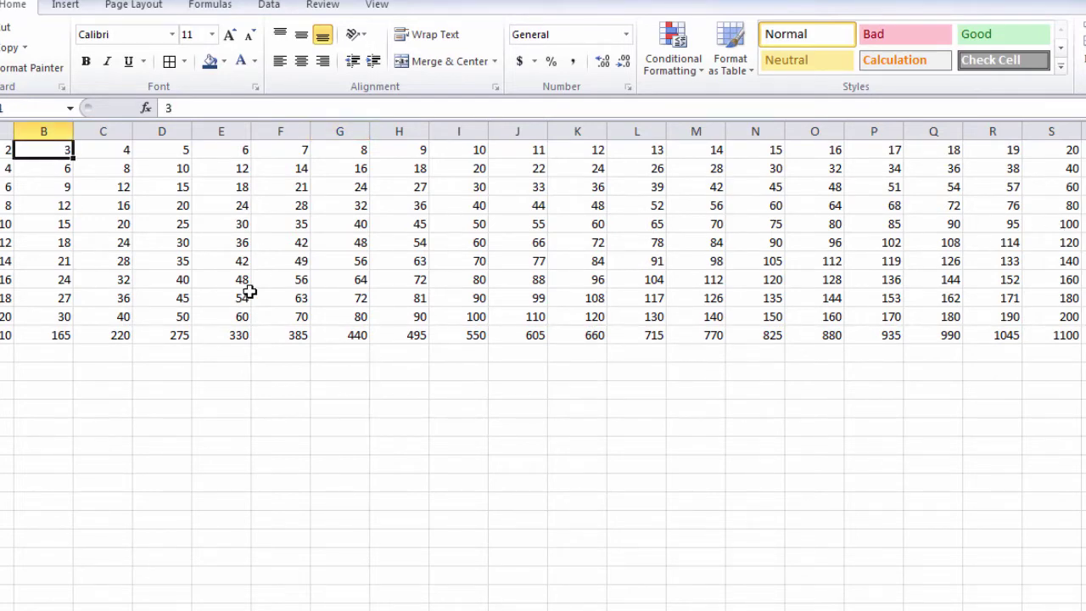
{"action": "type", "text": "01-0"}
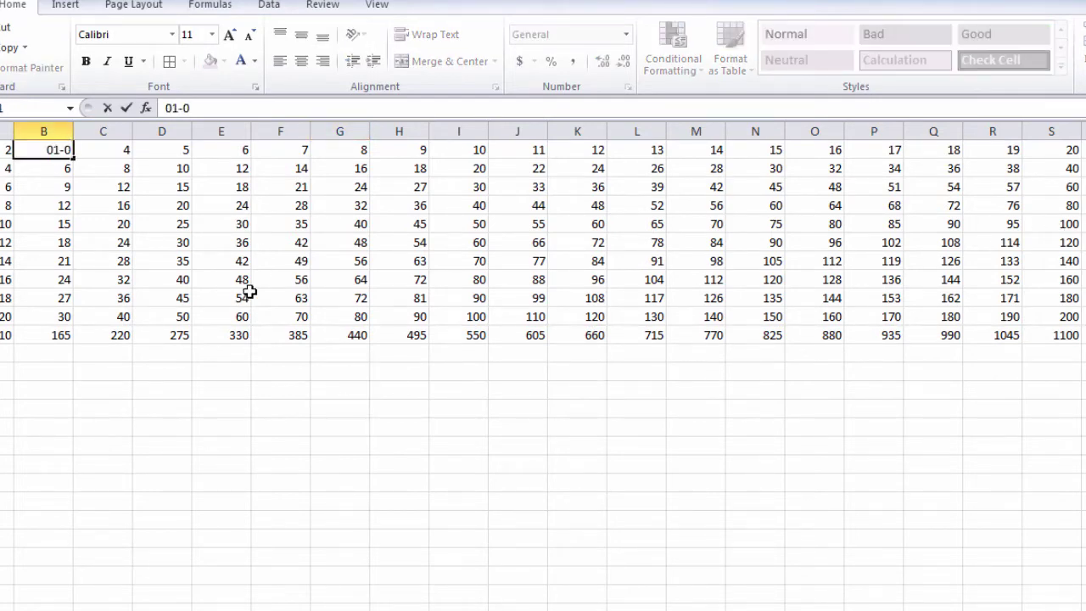
{"action": "type", "text": "7-"}
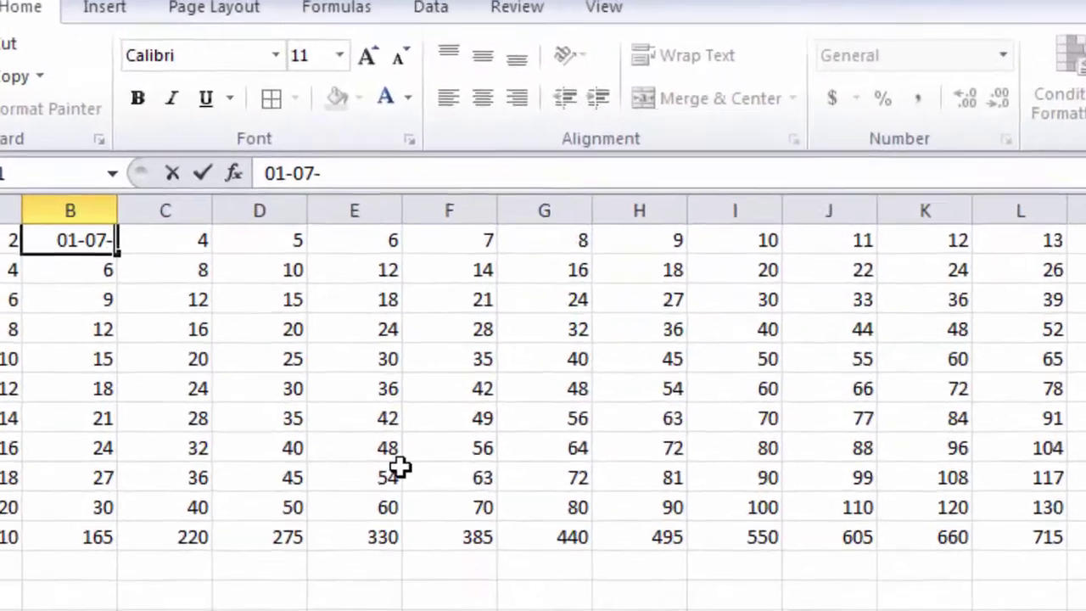
{"action": "type", "text": "207"}
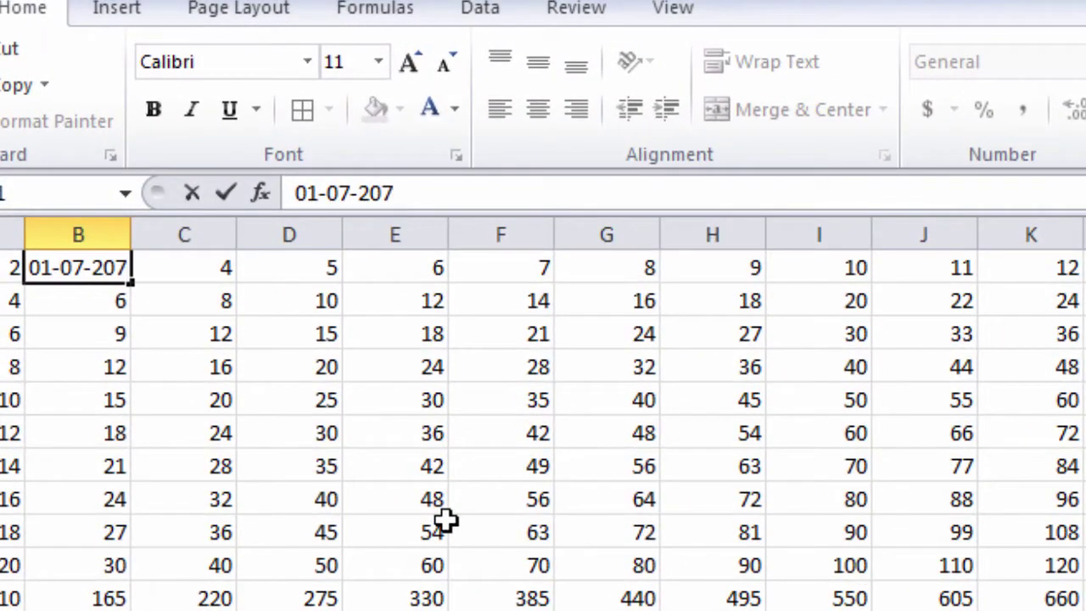
{"action": "key", "text": "BackSpace"}
{"action": "type", "text": "1"}
{"action": "key", "text": "Return"}
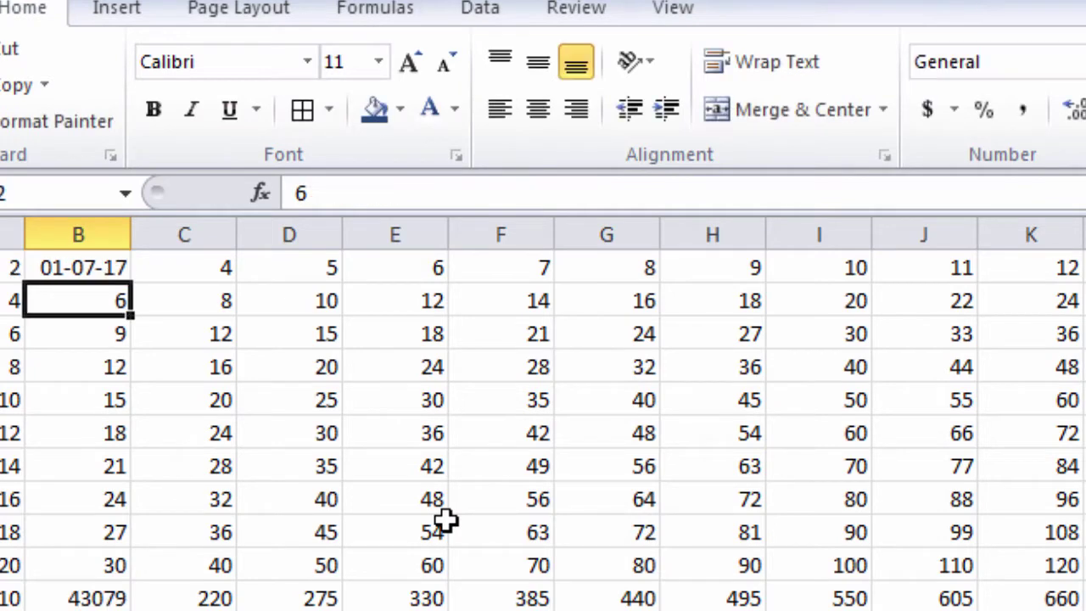
Fill the date down column B to row 11 (01-05-18) and widen column B to fit.
{"action": "left_click", "coordinate": [93, 272]}
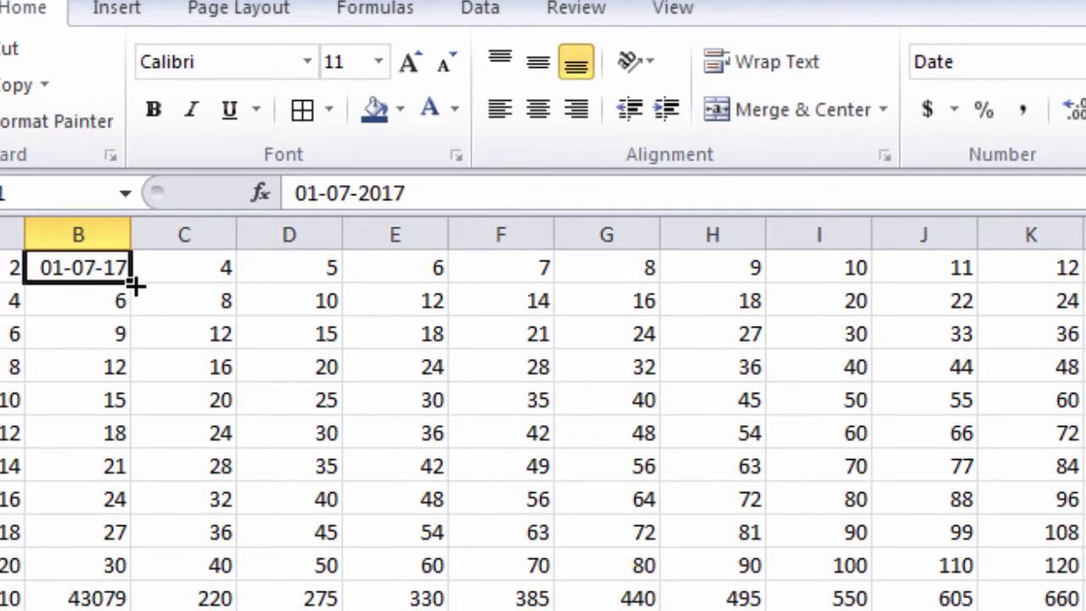
{"action": "left_click_drag", "start_coordinate": [131, 281], "coordinate": [124, 596]}
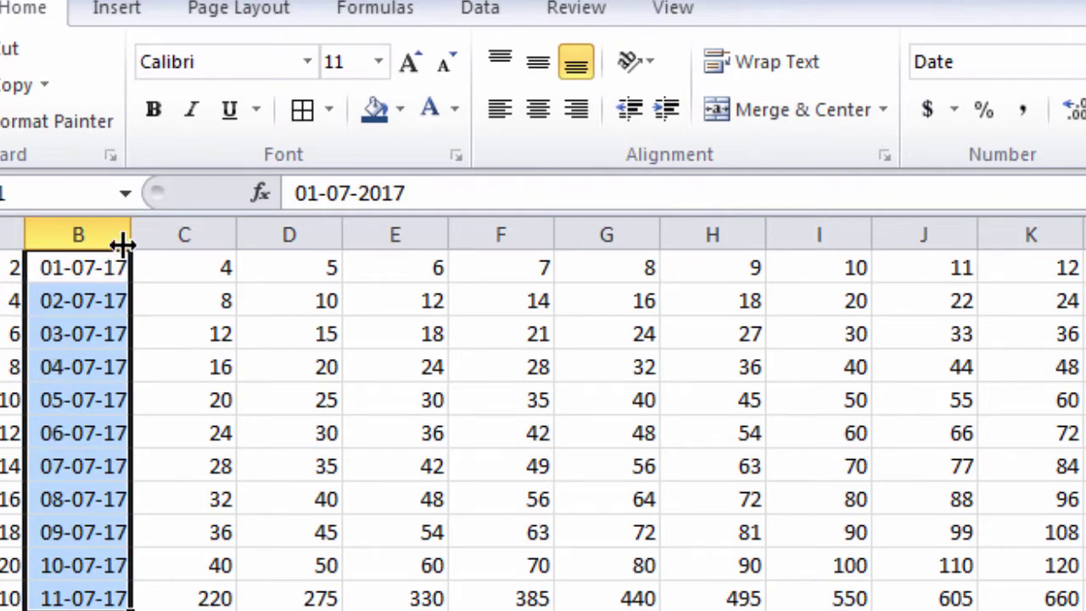
{"action": "left_click_drag", "start_coordinate": [132, 234], "coordinate": [159, 234]}
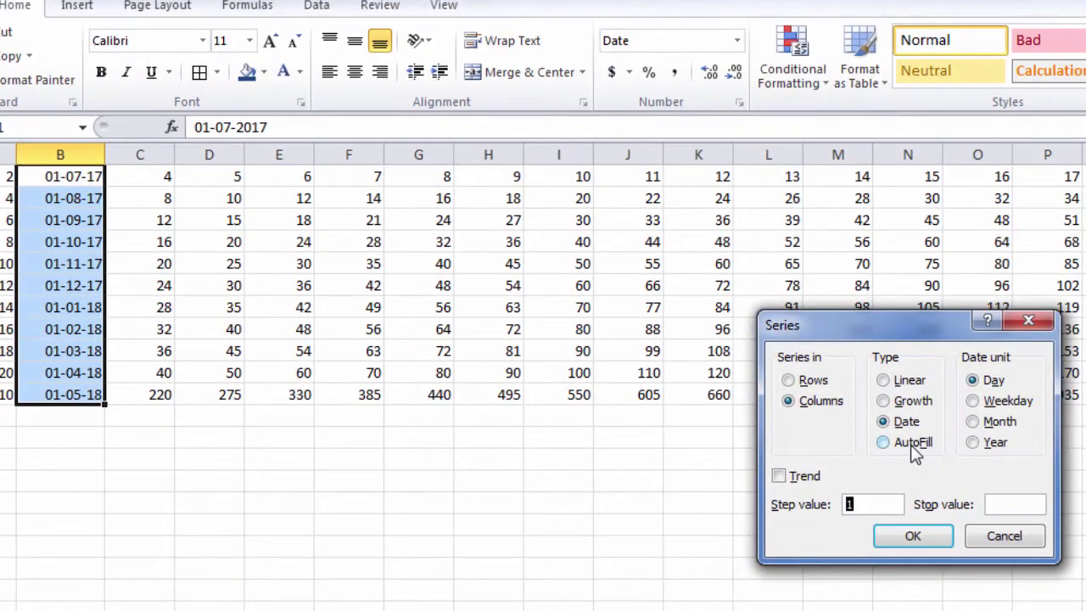
{"action": "left_click", "coordinate": [805, 384]}
{"action": "left_click", "coordinate": [913, 538]}
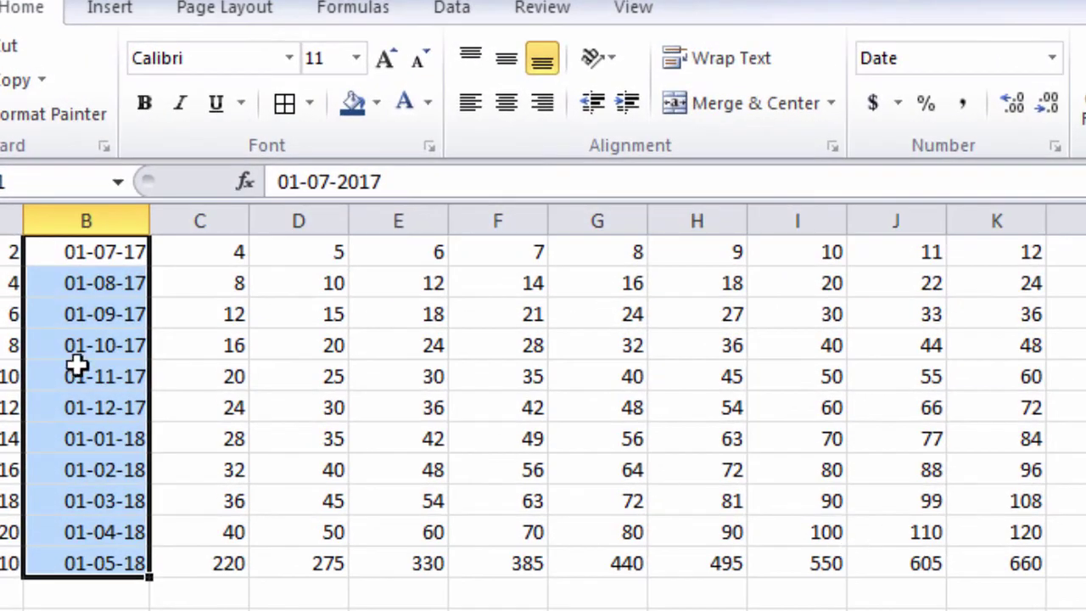
{"action": "left_click", "coordinate": [66, 341]}
{"action": "left_click_drag", "start_coordinate": [66, 341], "coordinate": [1082, 344]}
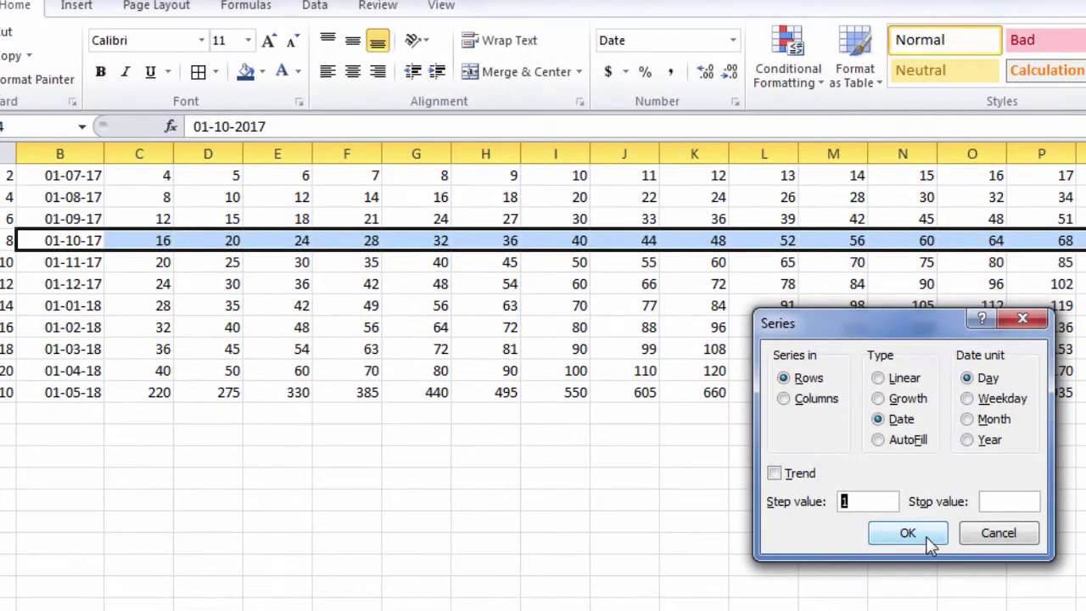
{"action": "left_click", "coordinate": [925, 536]}
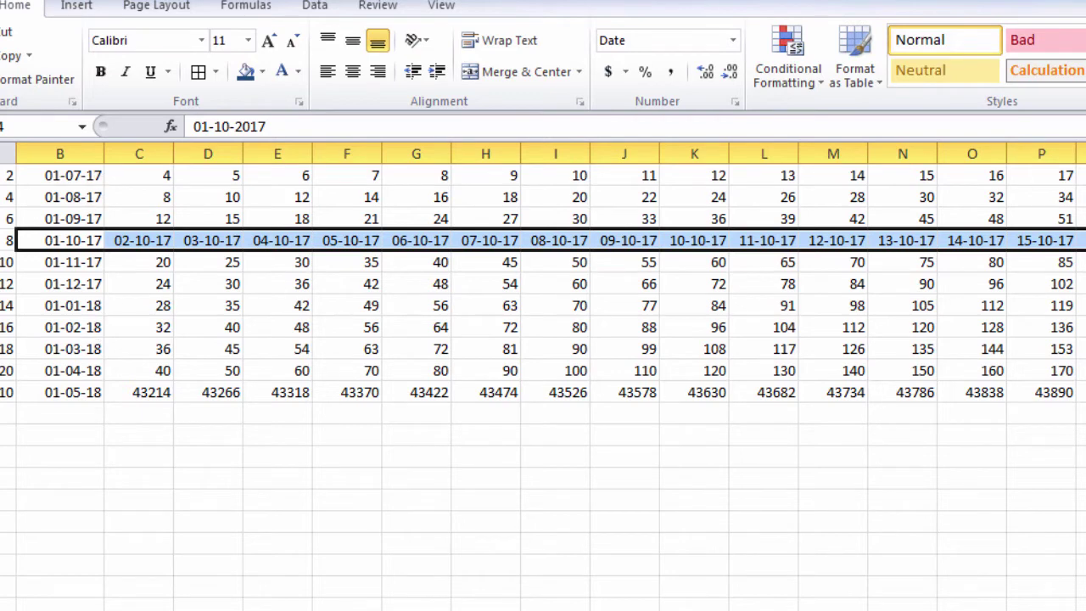
{"action": "key", "text": "ctrl+z"}
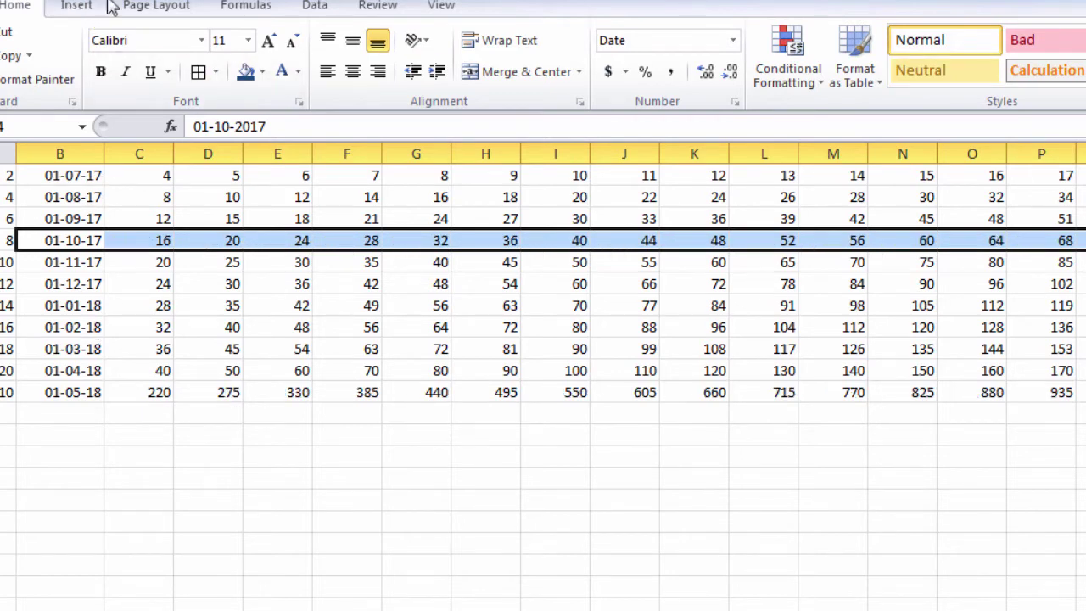
Clear All from the block of columns I through S.
{"action": "left_click", "coordinate": [624, 500]}
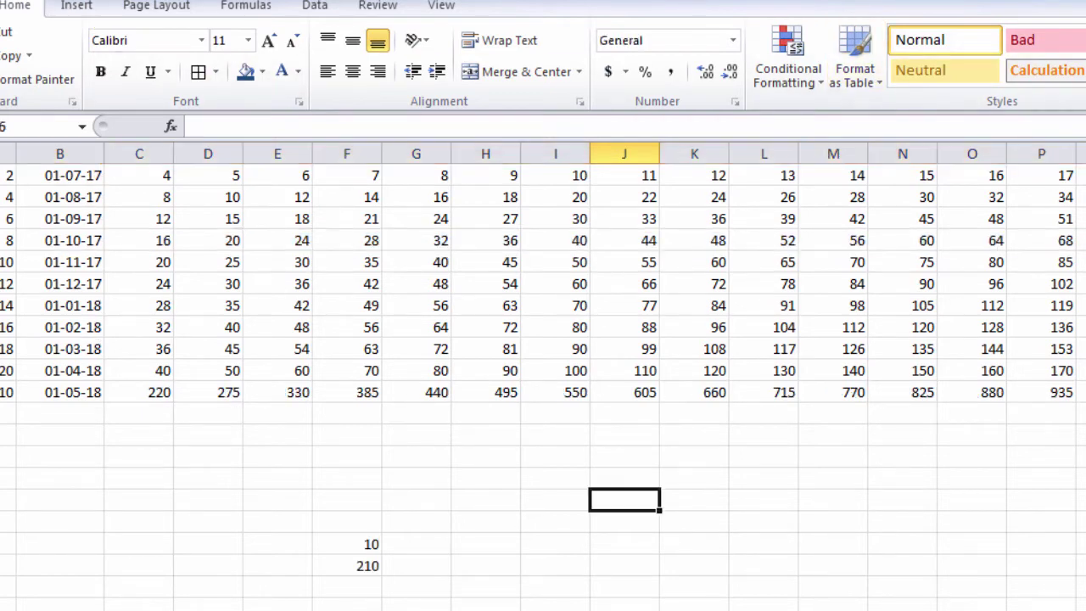
{"action": "mouse_move", "coordinate": [1082, 392]}
{"action": "left_mouse_down"}
{"action": "mouse_move", "coordinate": [592, 260]}
{"action": "mouse_move", "coordinate": [645, 172]}
{"action": "mouse_move", "coordinate": [548, 168]}
{"action": "mouse_move", "coordinate": [560, 168]}
{"action": "left_mouse_up"}
{"action": "left_click", "coordinate": [970, 92]}
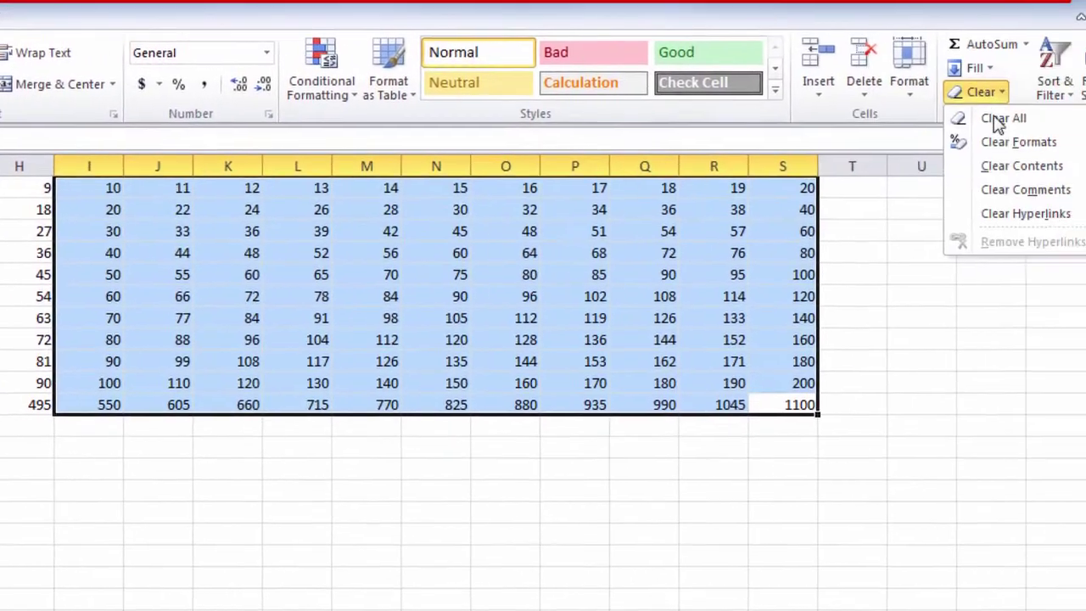
{"action": "left_click", "coordinate": [985, 119]}
{"action": "left_click", "coordinate": [212, 271]}
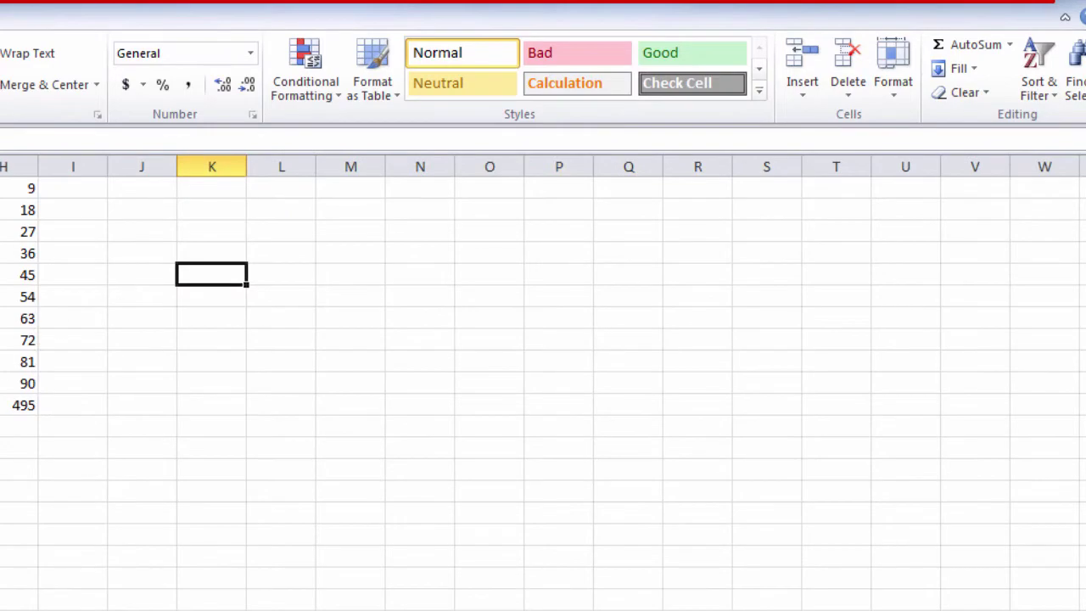
Colour the numbers in columns E through H light blue.
{"action": "left_click_drag", "start_coordinate": [17, 406], "coordinate": [4, 188]}
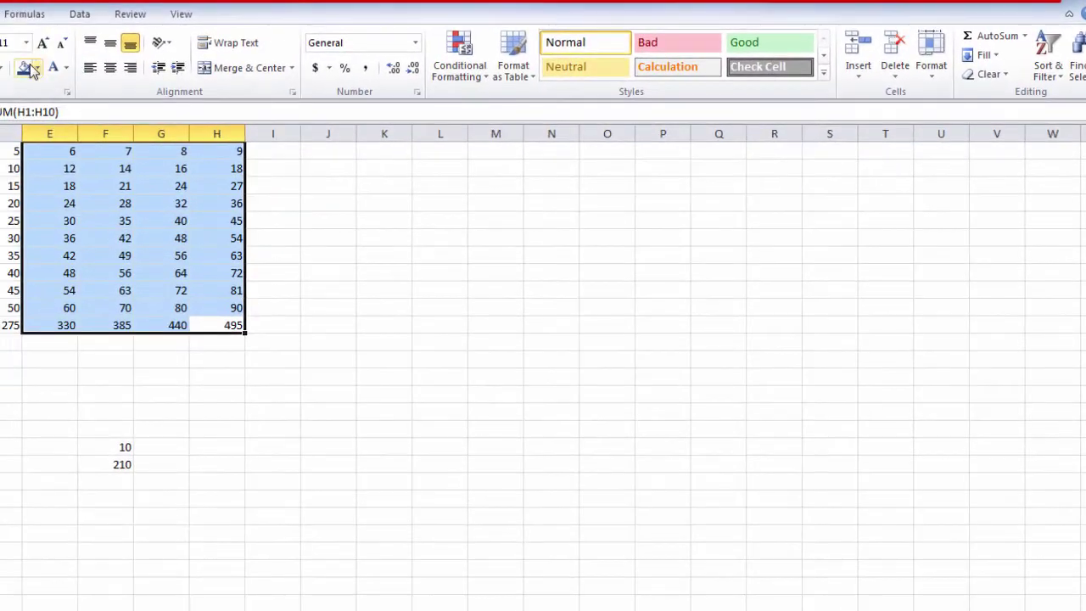
{"action": "left_click", "coordinate": [65, 68]}
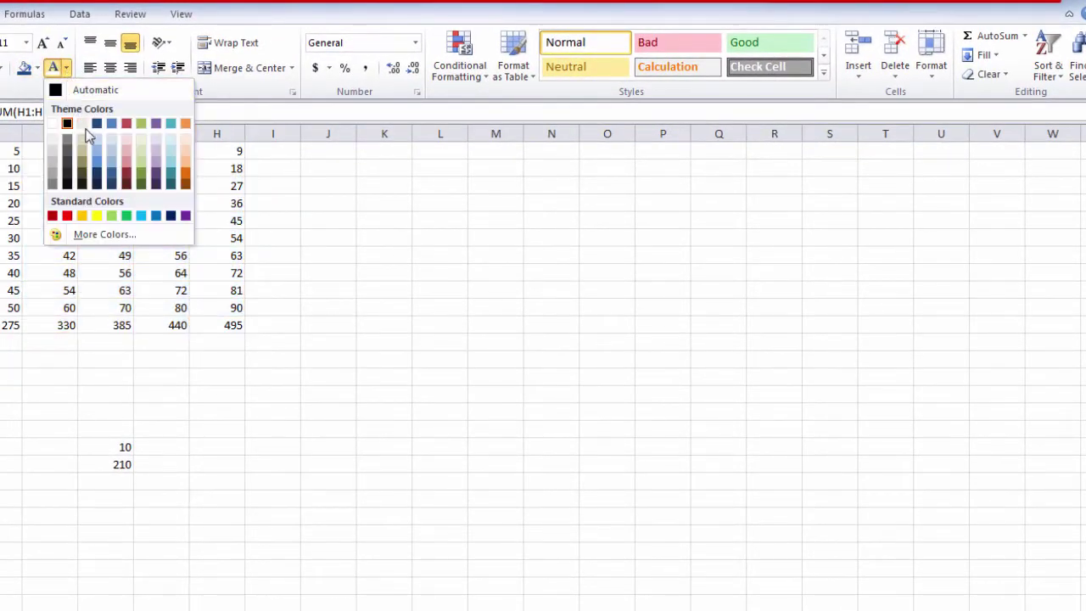
{"action": "left_click", "coordinate": [98, 149]}
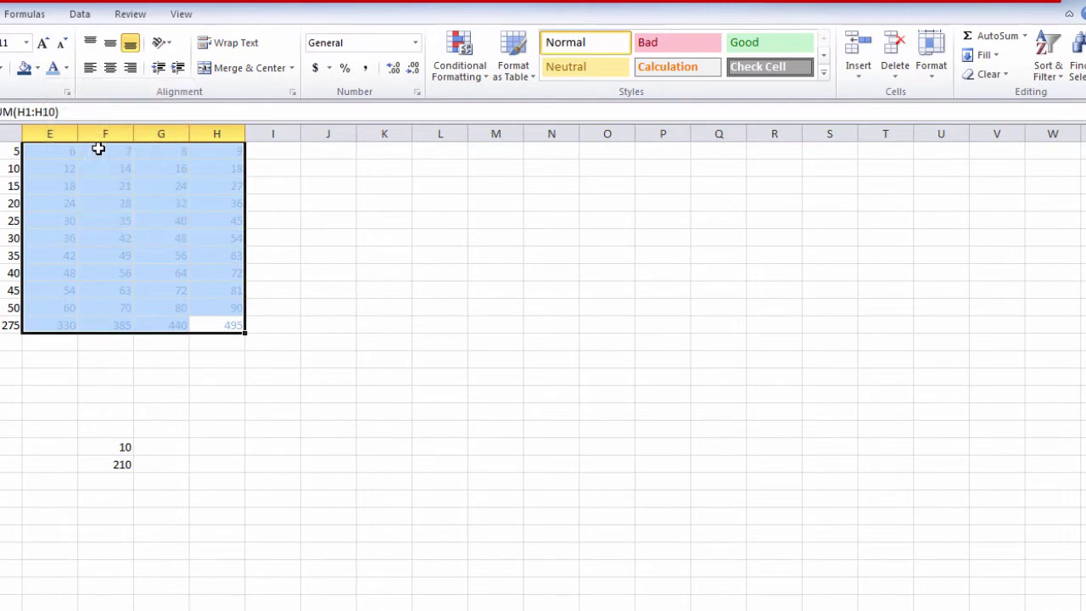
Clear the formats and then the contents of columns E through H.
{"action": "left_click", "coordinate": [988, 75]}
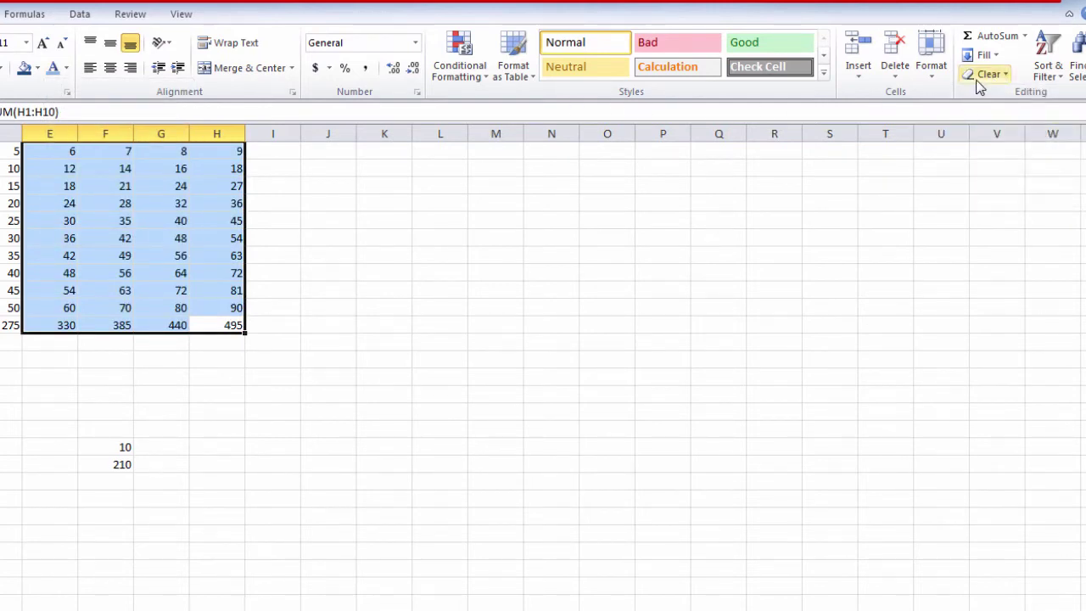
{"action": "left_click", "coordinate": [990, 74]}
{"action": "left_click", "coordinate": [1003, 144]}
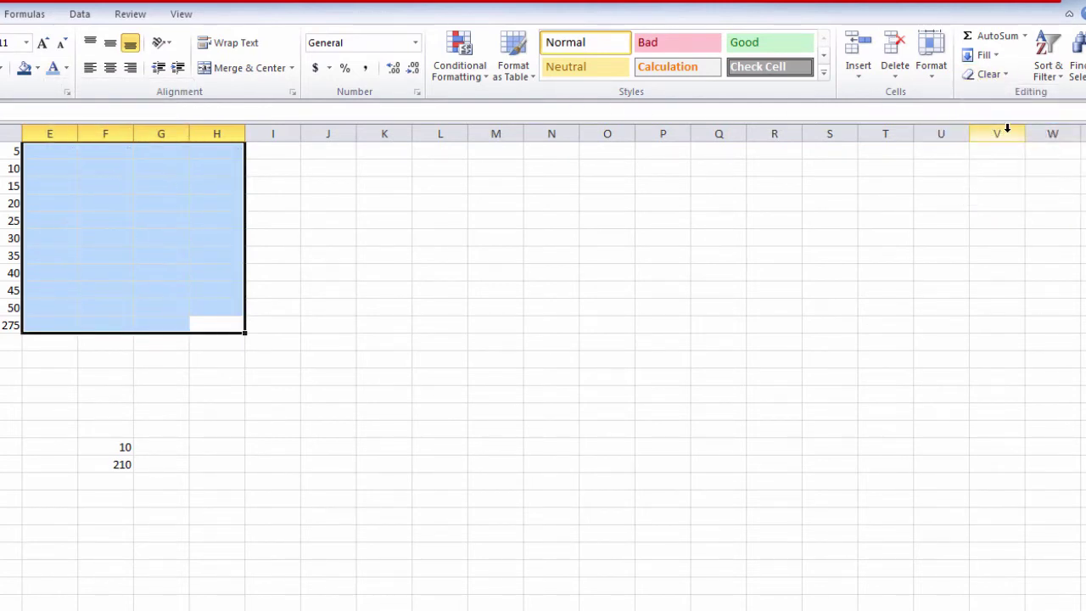
{"action": "left_click", "coordinate": [989, 75]}
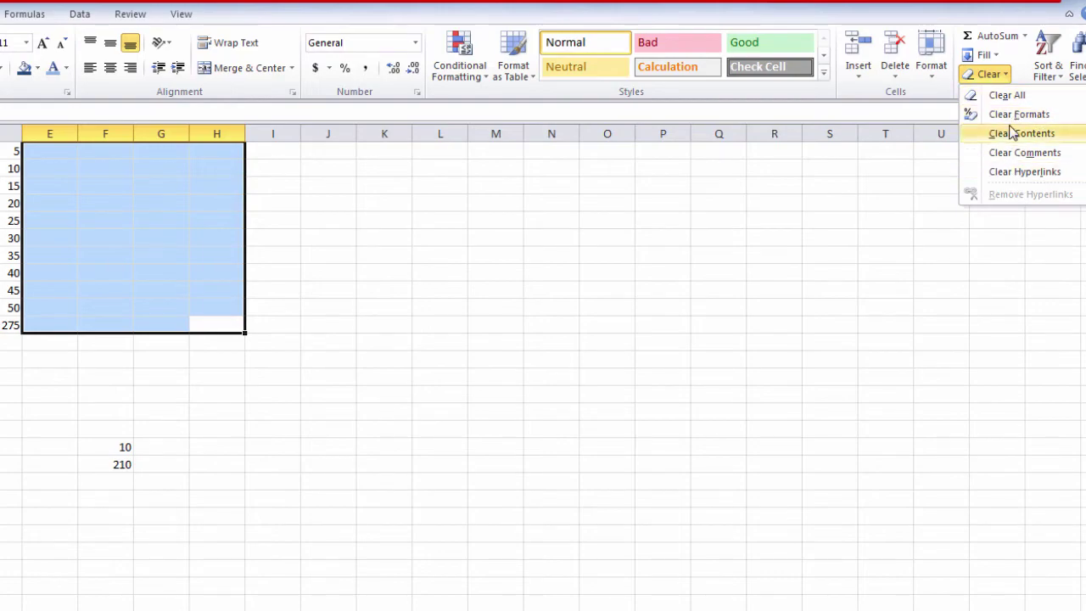
{"action": "key", "text": "Escape"}
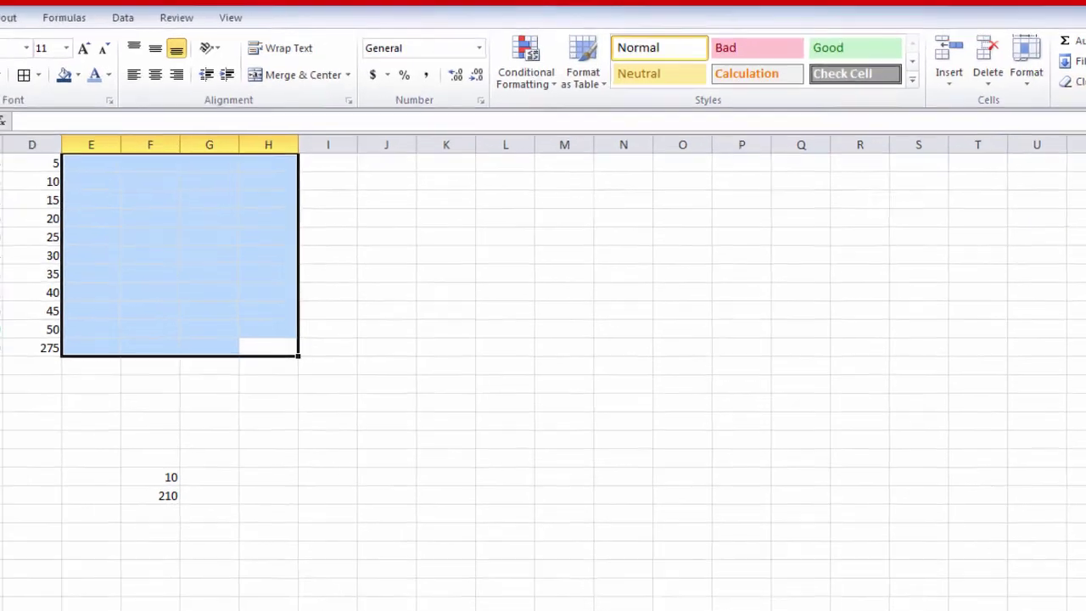
{"action": "left_click", "coordinate": [90, 271]}
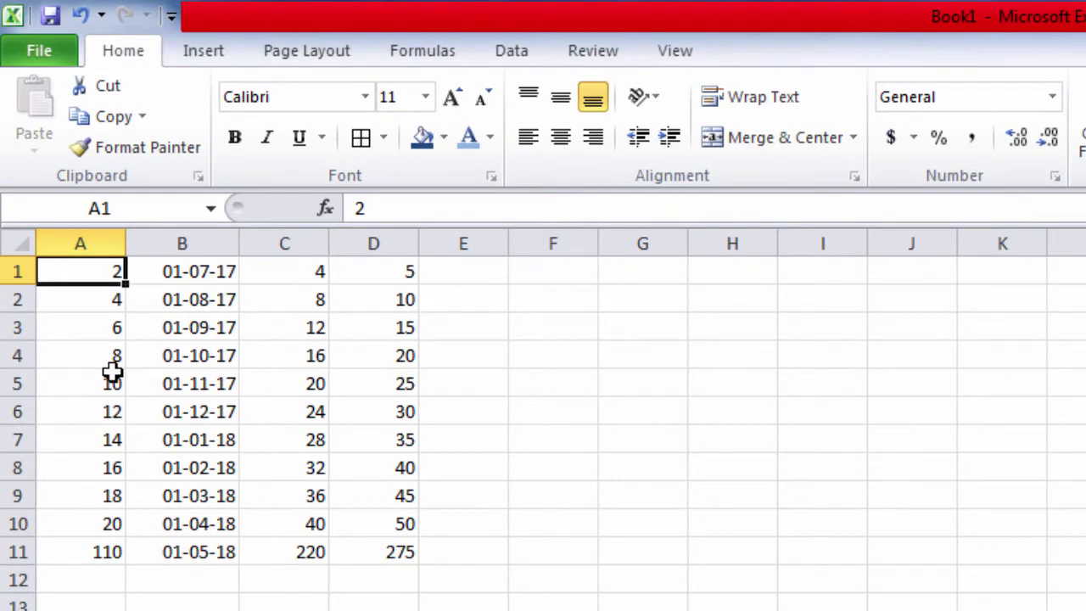
Type the headings 'Sl' in A1 and 'date' in B1, then select A1:B11.
{"action": "type", "text": "Sl"}
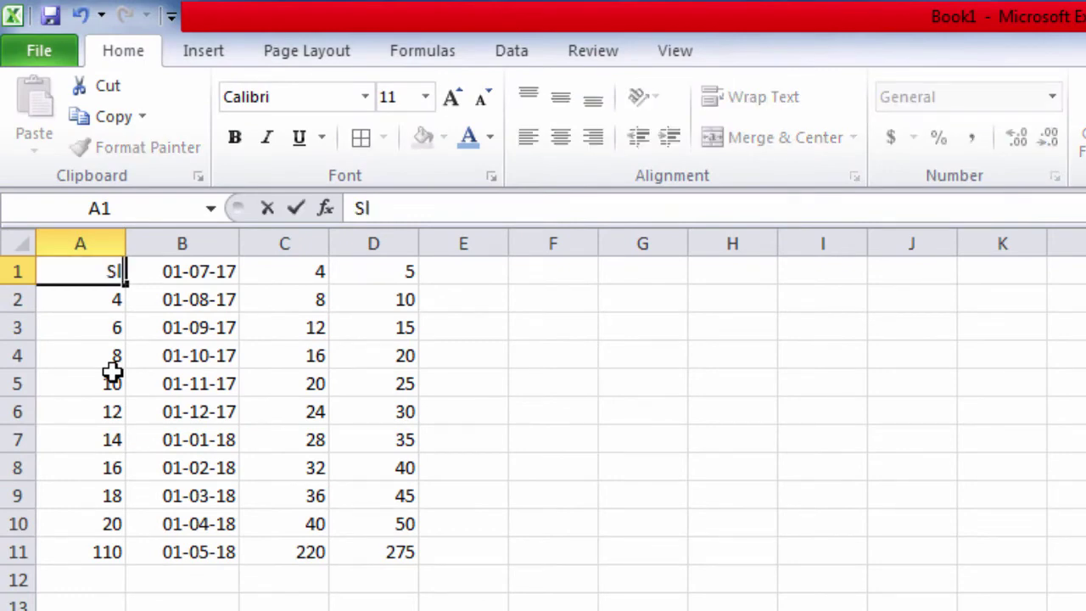
{"action": "key", "text": "Tab"}
{"action": "type", "text": "s"}
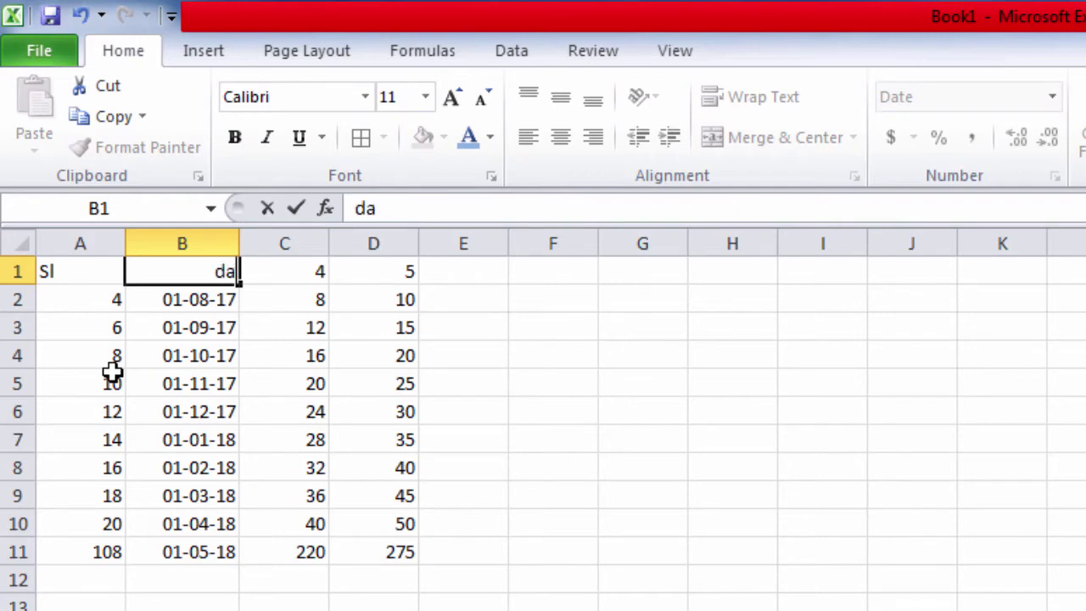
{"action": "type", "text": "te"}
{"action": "key", "text": "Tab"}
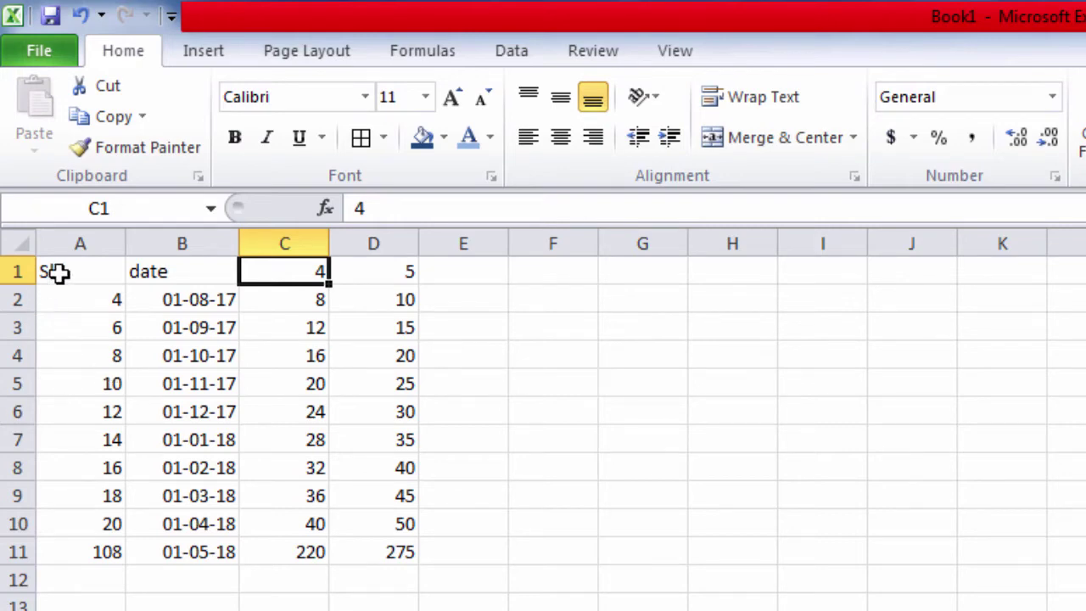
{"action": "left_click_drag", "start_coordinate": [54, 272], "coordinate": [166, 550]}
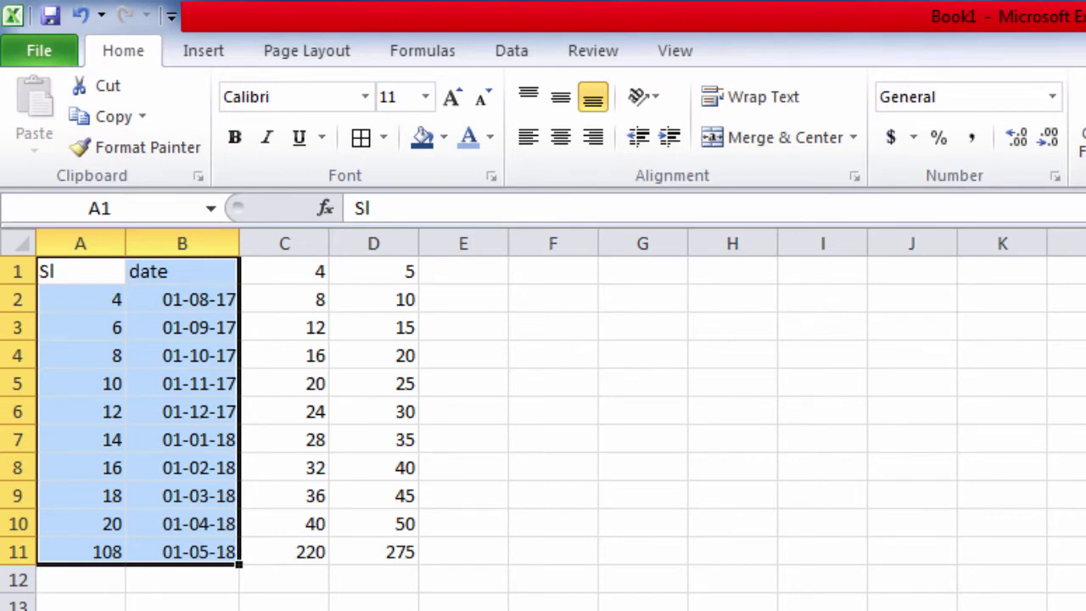
Sort descending, then custom-sort the table by date from newest to oldest.
{"action": "key", "text": "alt+h"}
{"action": "key", "text": "s"}
{"action": "key", "text": "o"}
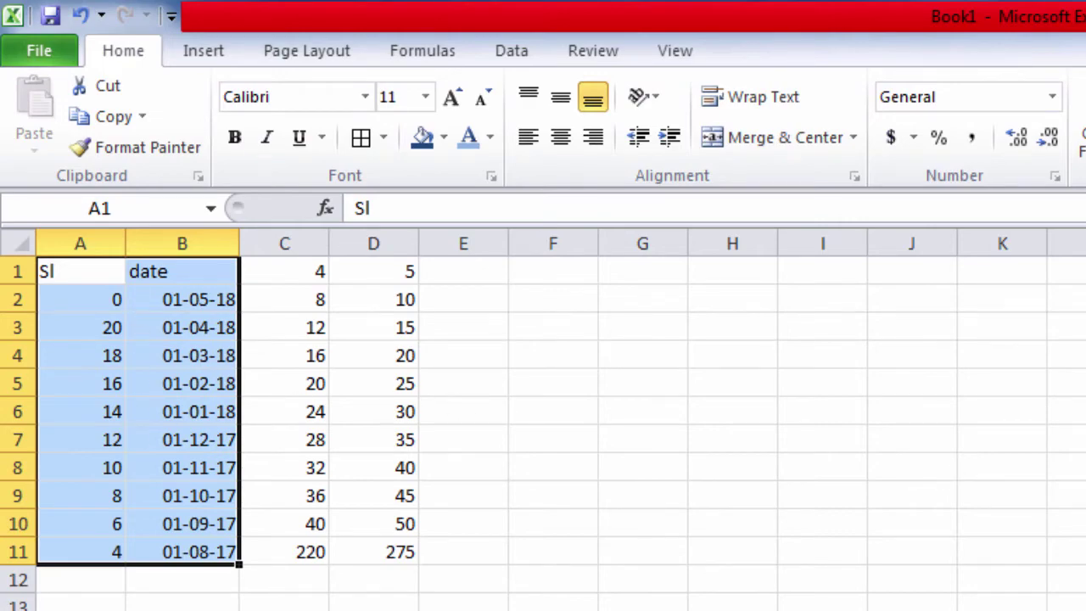
{"action": "key", "text": "alt+h"}
{"action": "key", "text": "s"}
{"action": "key", "text": "u"}
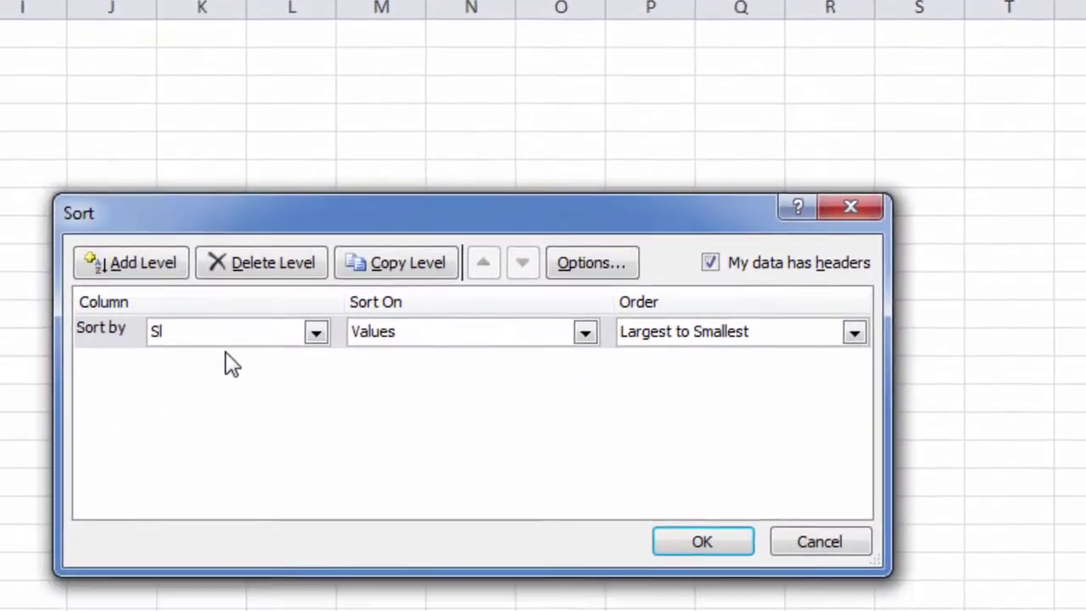
{"action": "left_click", "coordinate": [232, 335]}
{"action": "left_click", "coordinate": [224, 375]}
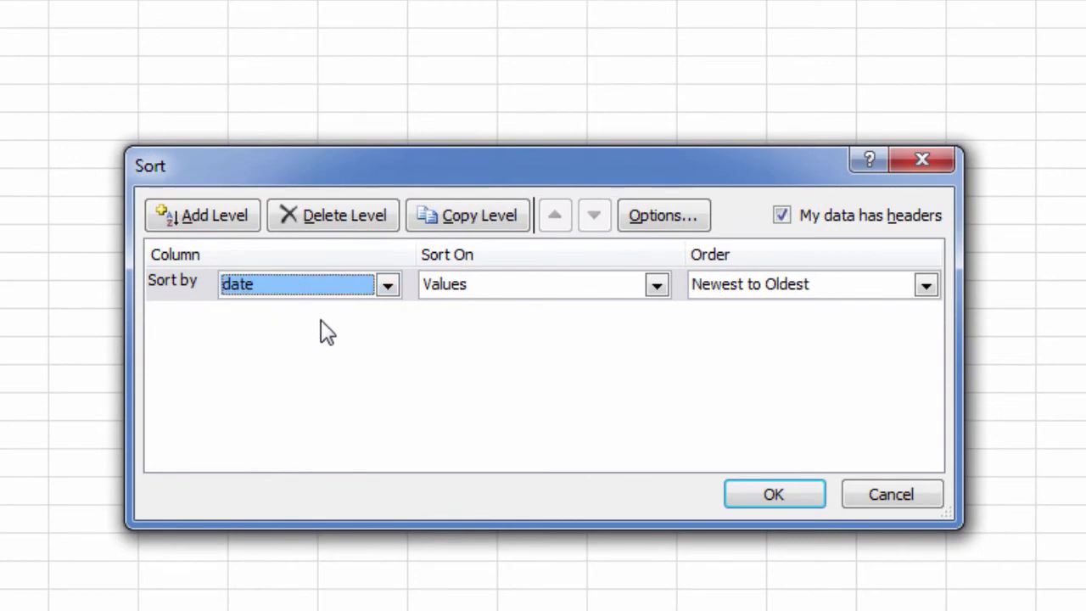
{"action": "left_click", "coordinate": [964, 519]}
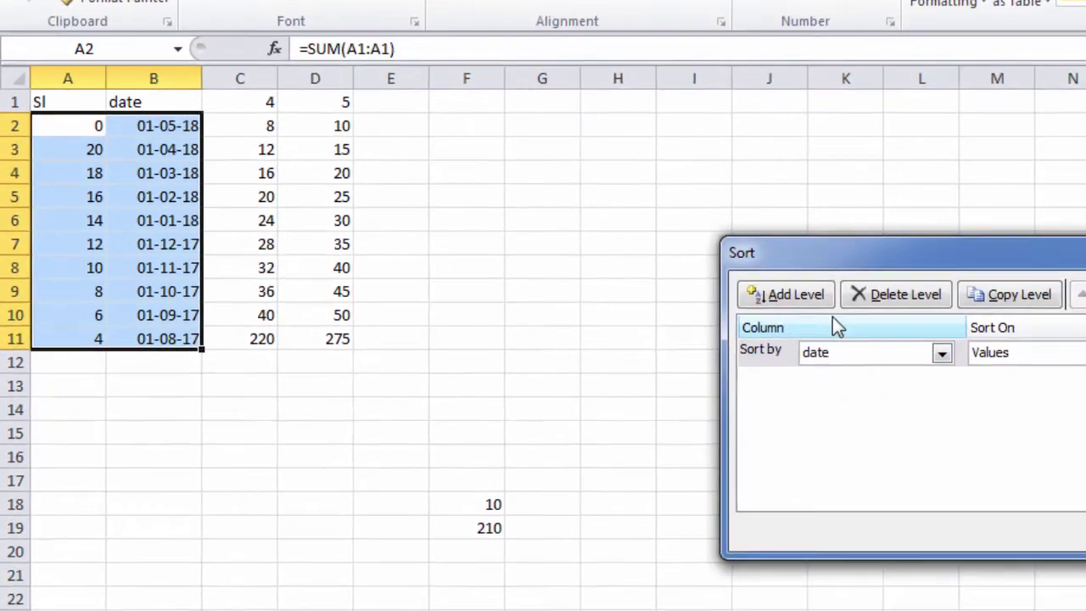
Add Sl as a second sort level and apply the two-level sort.
{"action": "left_click", "coordinate": [597, 223]}
{"action": "left_click", "coordinate": [628, 288]}
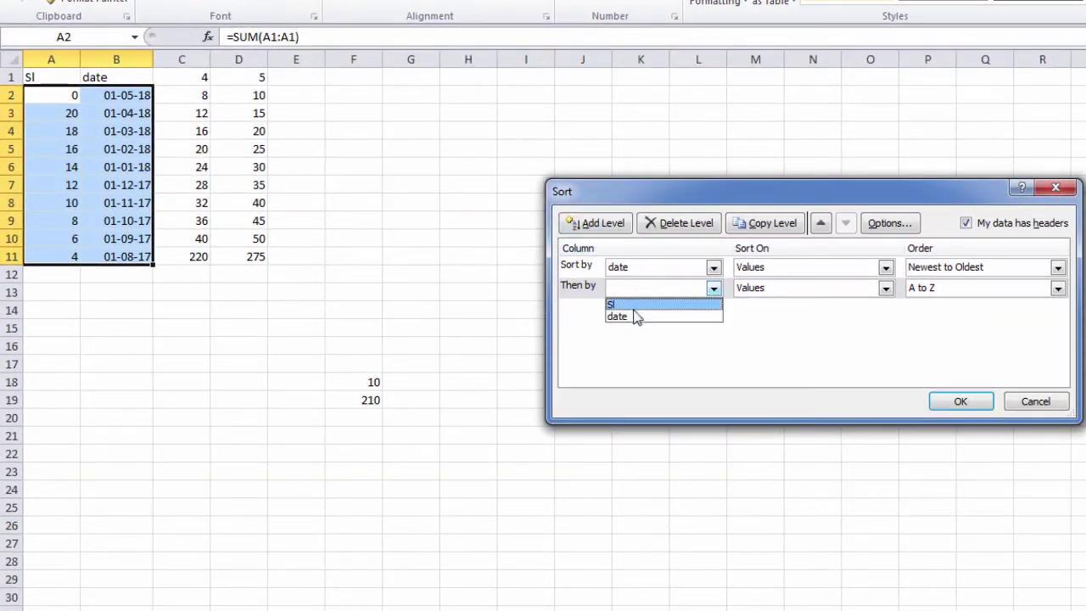
{"action": "left_click", "coordinate": [635, 307]}
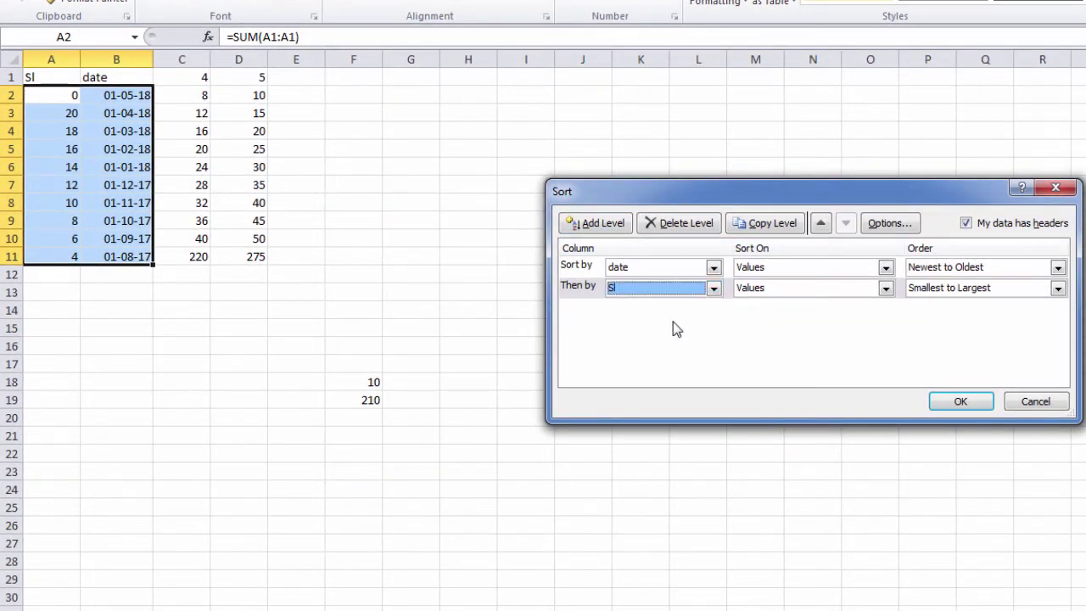
{"action": "left_click", "coordinate": [960, 401]}
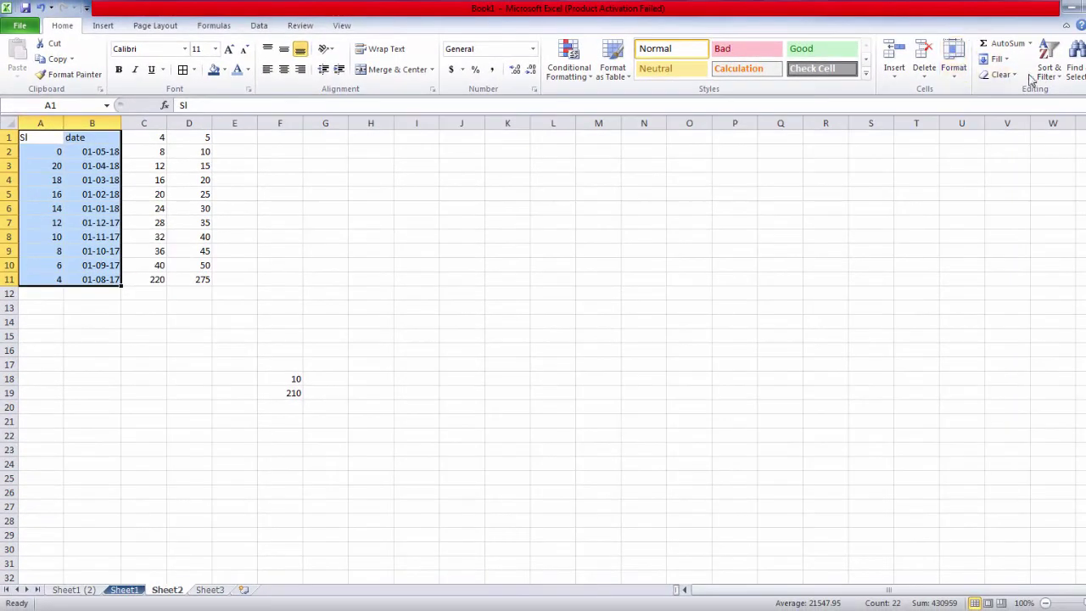
Redo the custom sort: Sl smallest to largest, then date newest to oldest.
{"action": "left_click", "coordinate": [1048, 66]}
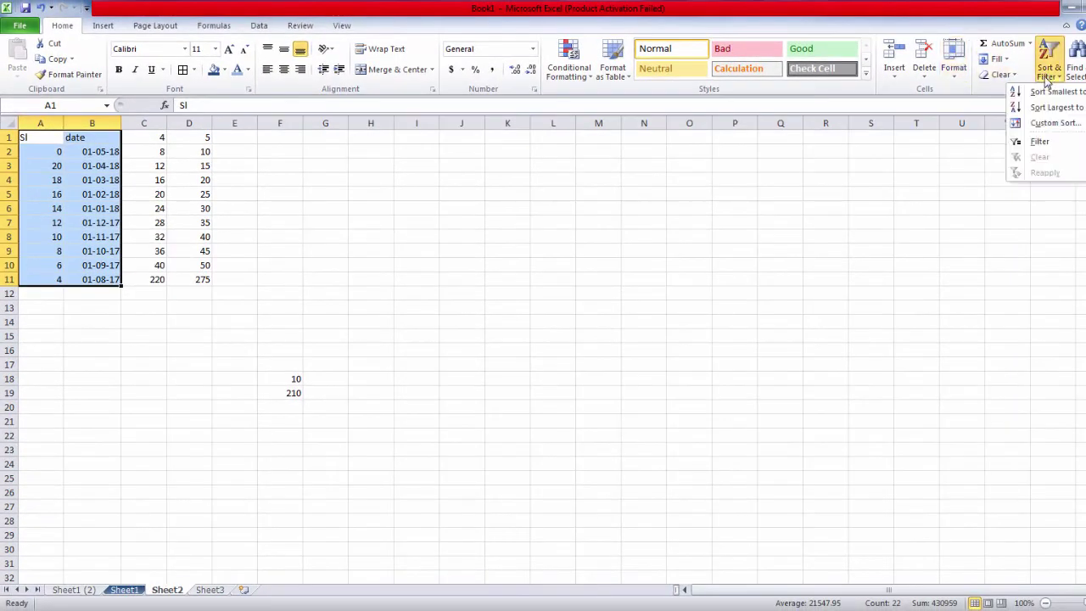
{"action": "left_click", "coordinate": [1037, 125]}
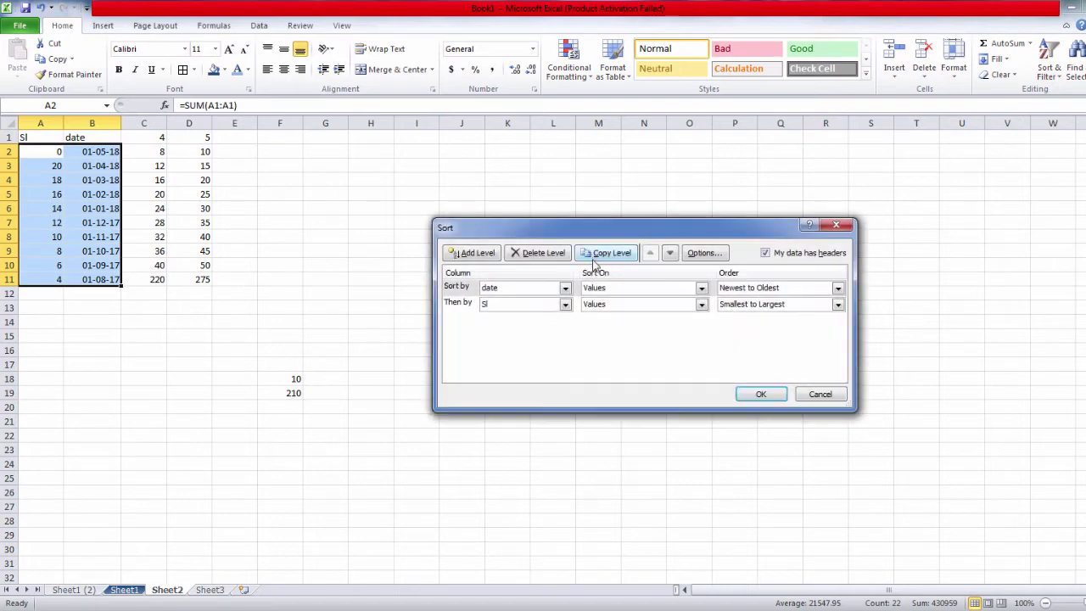
{"action": "left_click", "coordinate": [522, 288]}
{"action": "left_click", "coordinate": [533, 256]}
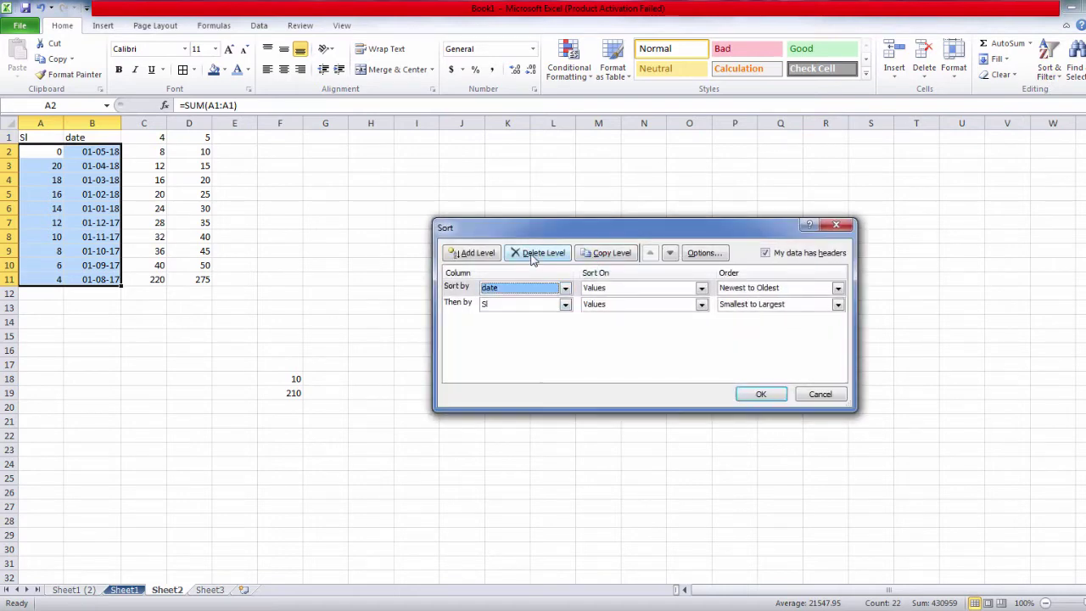
{"action": "left_click", "coordinate": [533, 256]}
{"action": "left_click", "coordinate": [478, 254]}
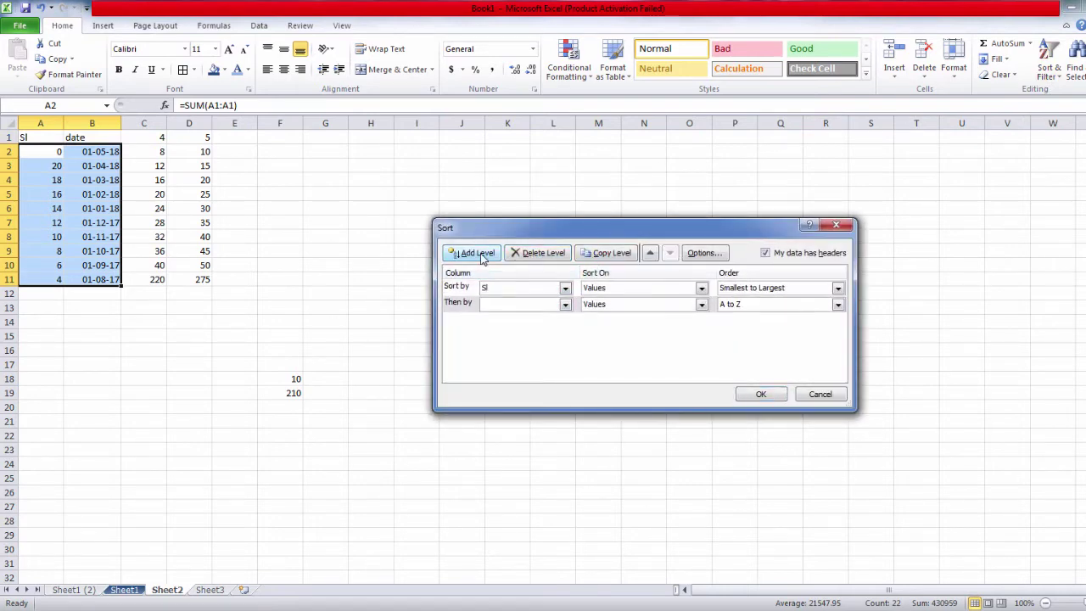
{"action": "left_click", "coordinate": [499, 306]}
{"action": "left_click", "coordinate": [501, 330]}
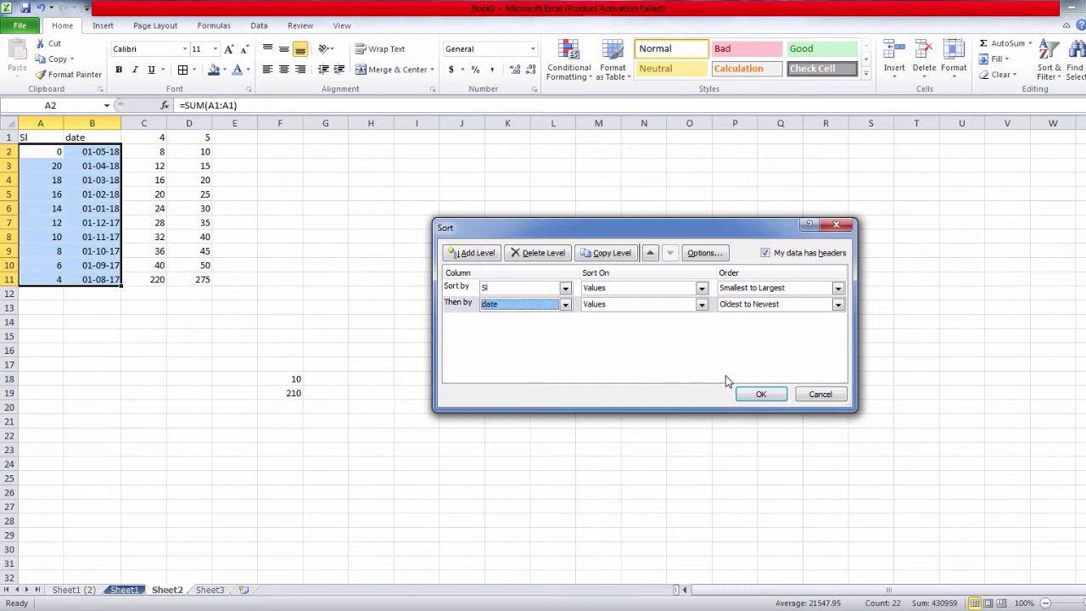
{"action": "left_click", "coordinate": [737, 306]}
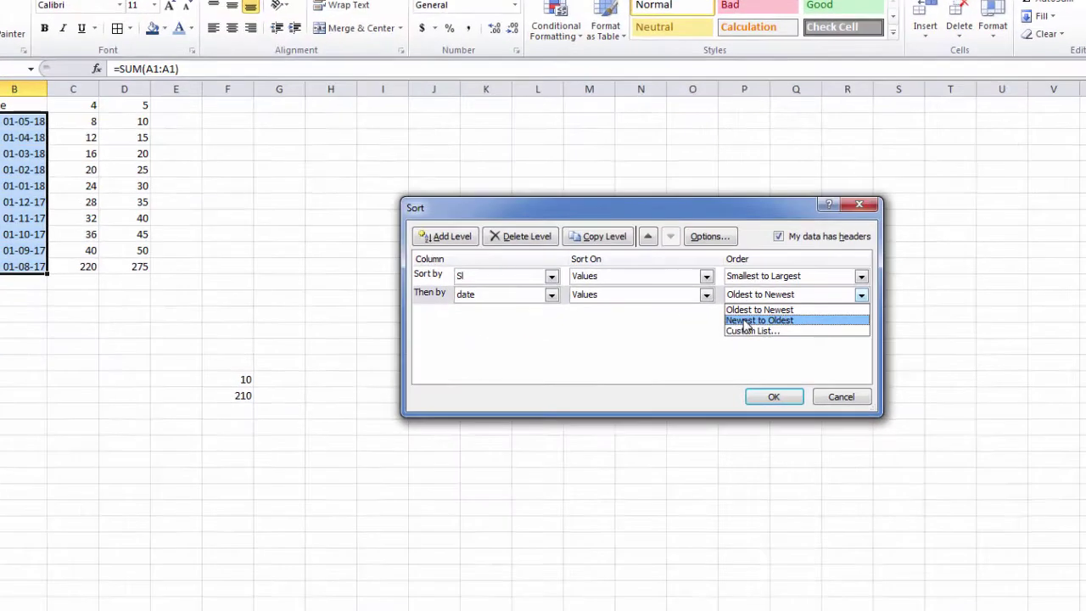
{"action": "left_click", "coordinate": [748, 327]}
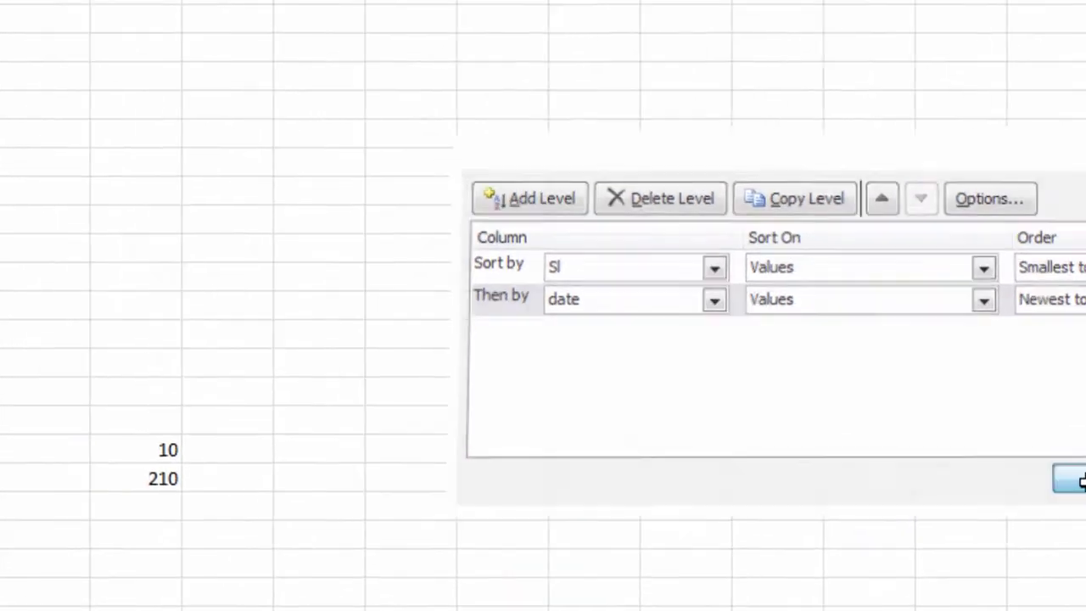
{"action": "left_click", "coordinate": [1081, 481]}
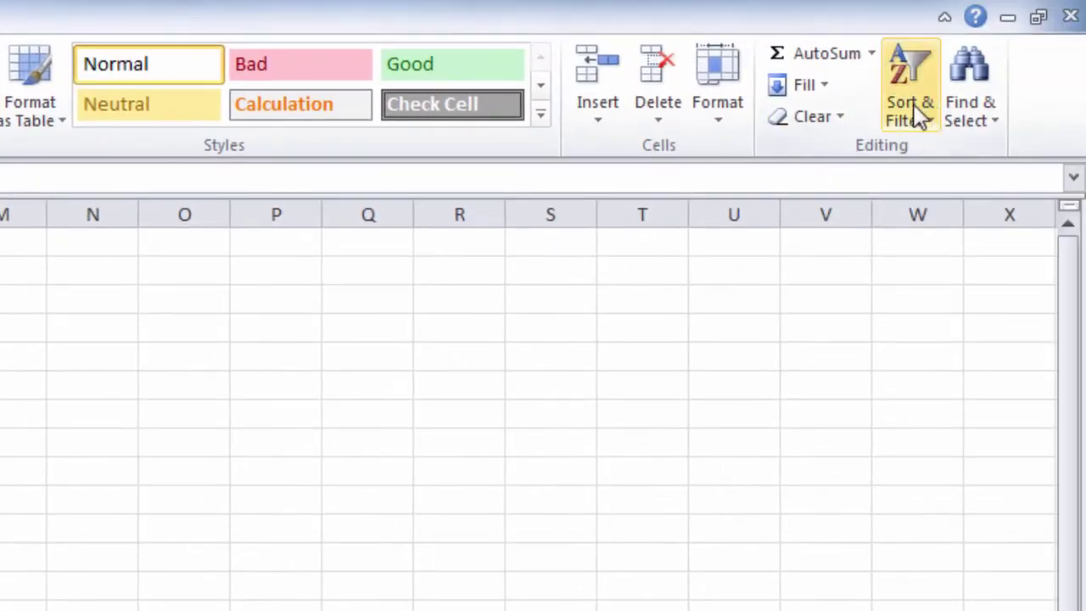
Cancel the custom sort dialog unchanged and turn on Filter for the Sl and date headers.
{"action": "left_click", "coordinate": [912, 105]}
{"action": "left_click", "coordinate": [900, 213]}
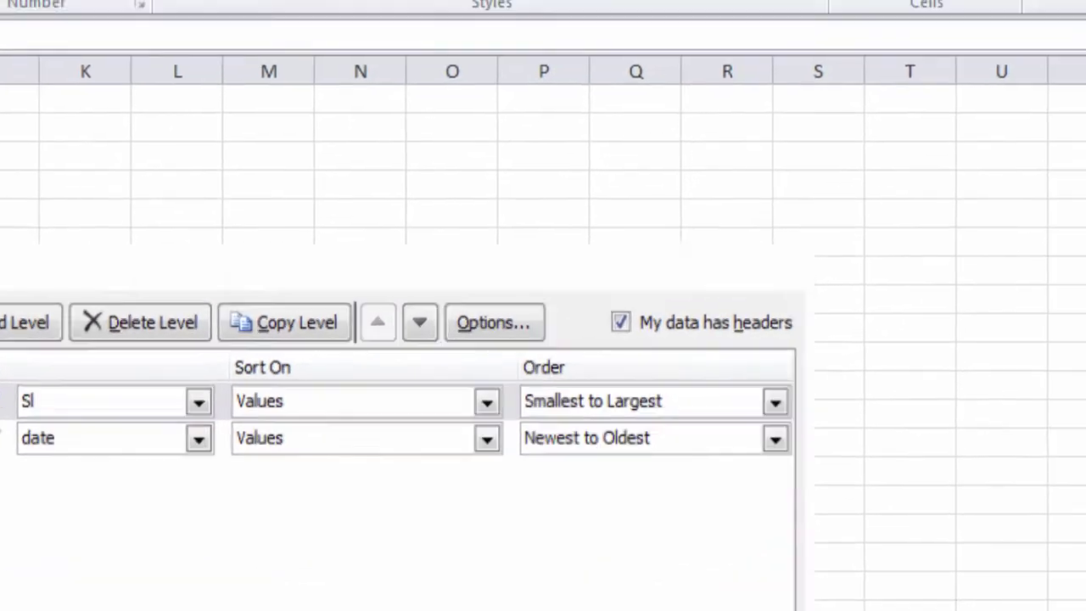
{"action": "left_click", "coordinate": [922, 481]}
{"action": "left_click", "coordinate": [905, 150]}
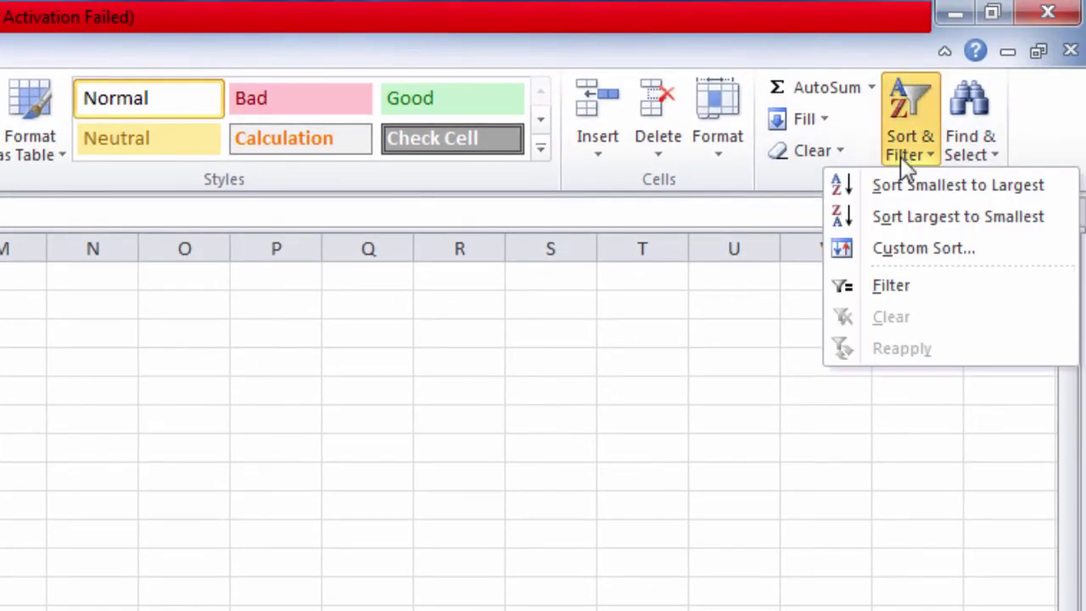
{"action": "left_click", "coordinate": [891, 285]}
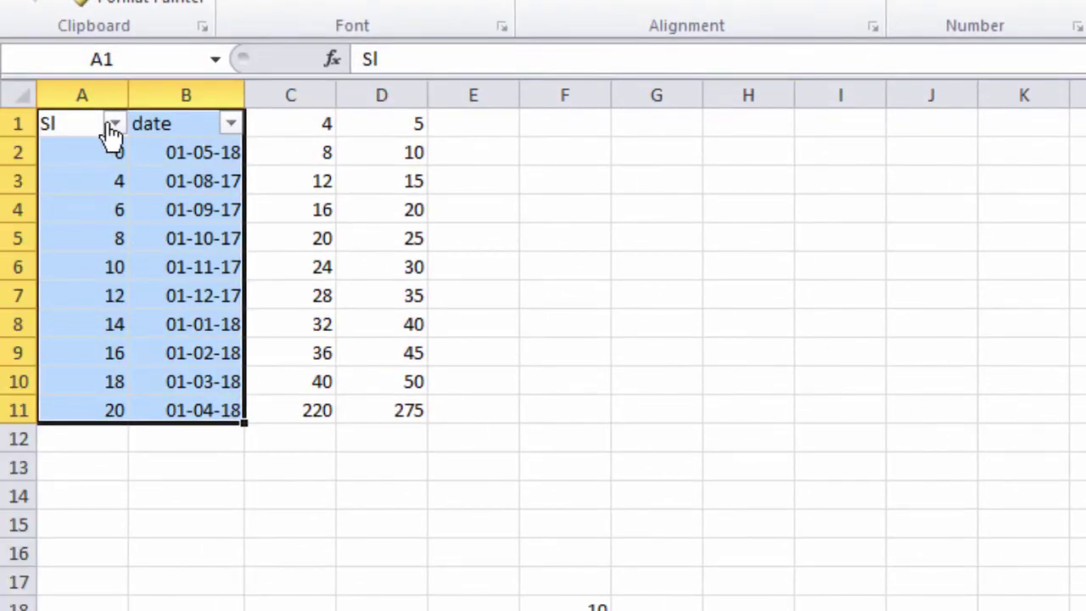
Filter the Sl column to show only 8 and 14, then reopen Sort & Filter.
{"action": "left_click", "coordinate": [114, 124]}
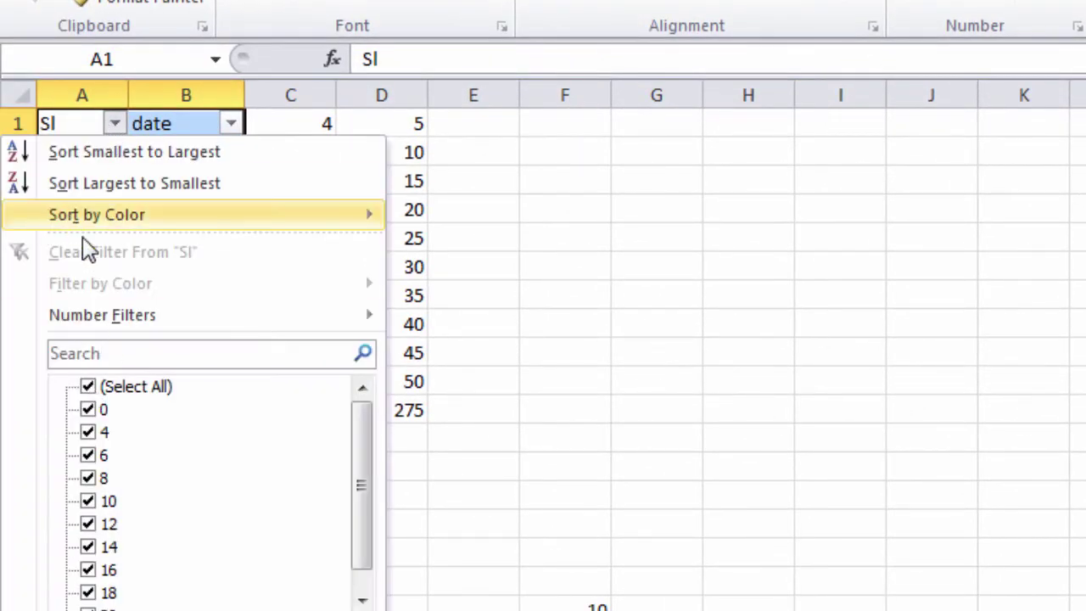
{"action": "left_click", "coordinate": [90, 386]}
{"action": "left_click", "coordinate": [89, 478]}
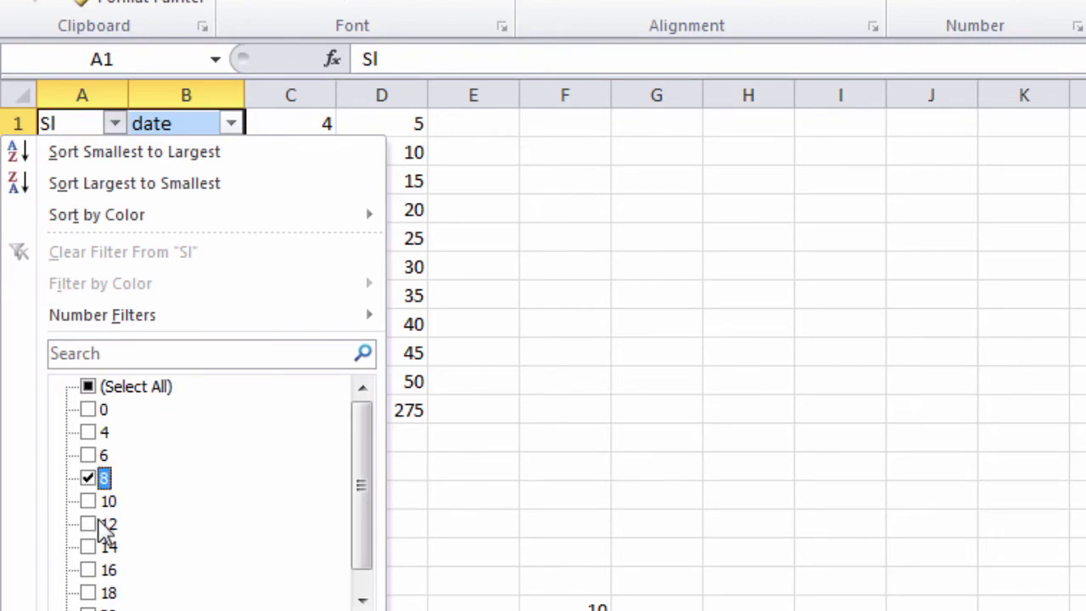
{"action": "left_click", "coordinate": [88, 546]}
{"action": "left_click", "coordinate": [199, 596]}
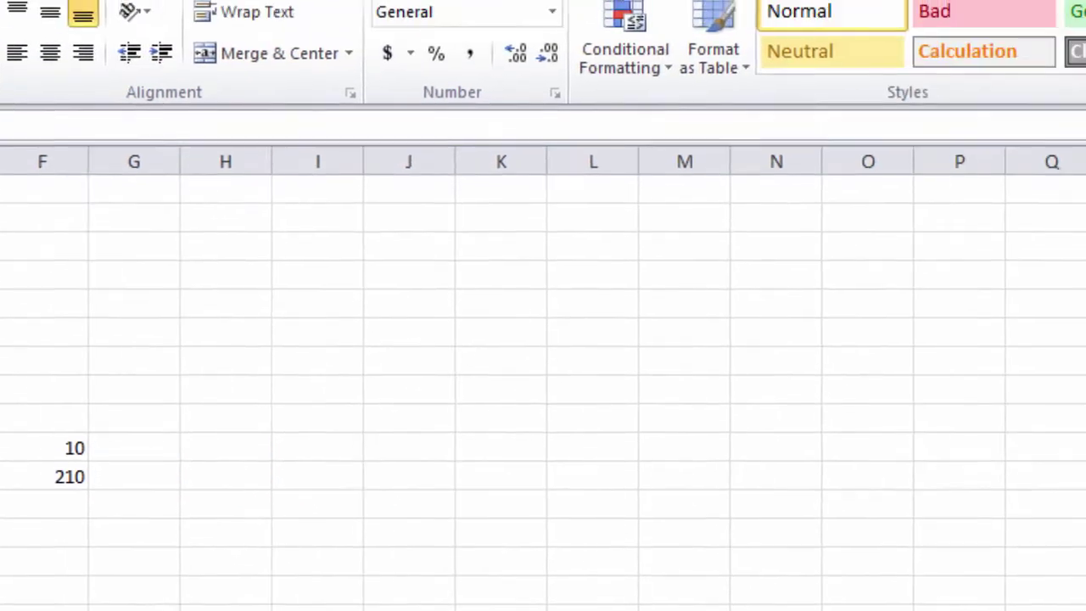
{"action": "left_click", "coordinate": [909, 127]}
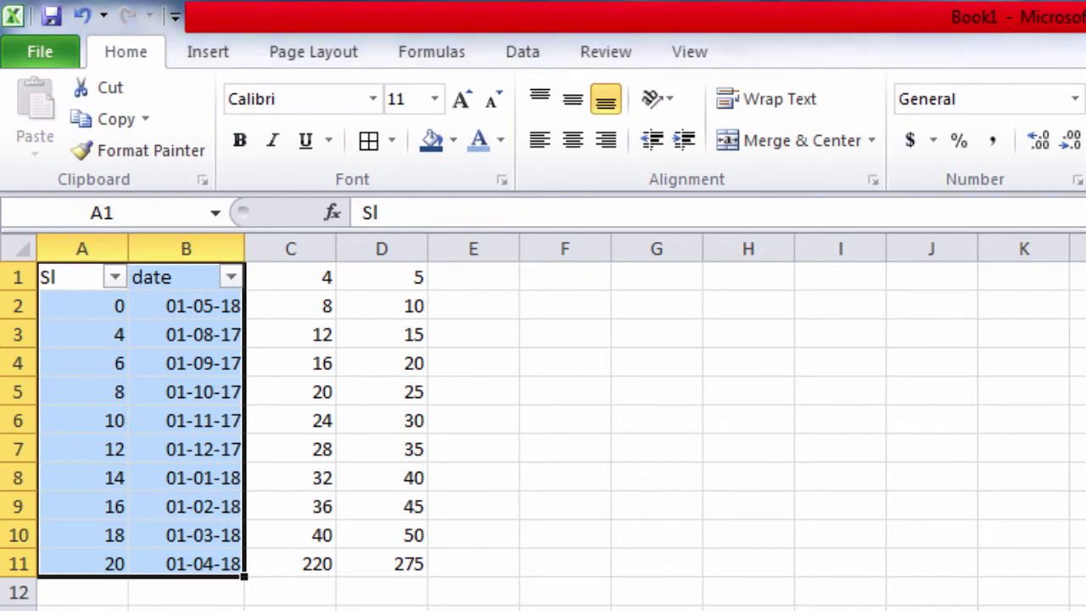
Use Find Next to step through the cells containing 4.
{"action": "key", "text": "ctrl+f"}
{"action": "type", "text": "4"}
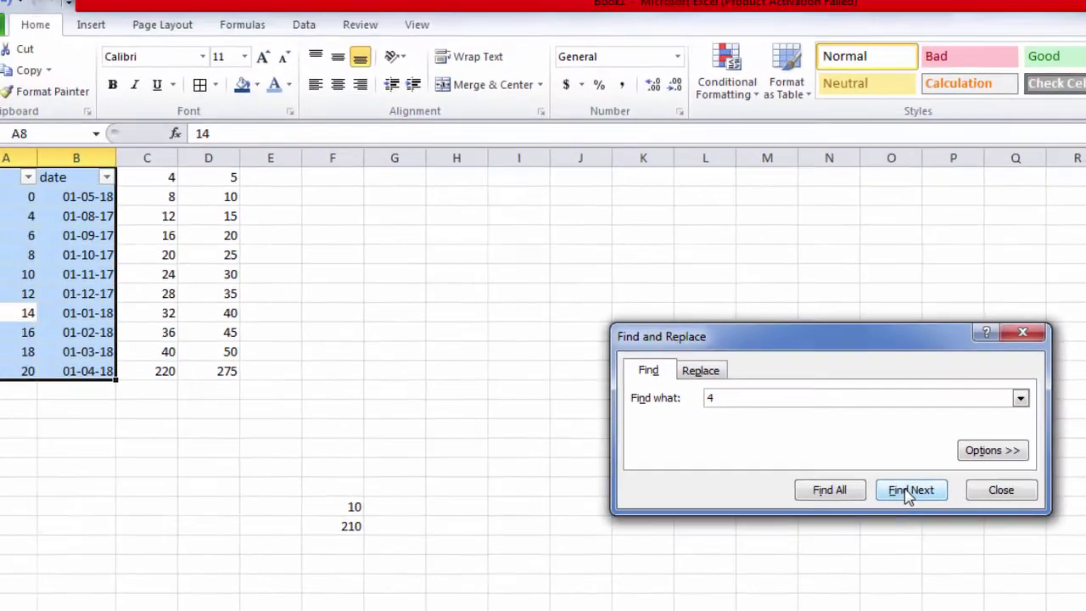
{"action": "left_click", "coordinate": [914, 497]}
{"action": "left_click", "coordinate": [915, 497]}
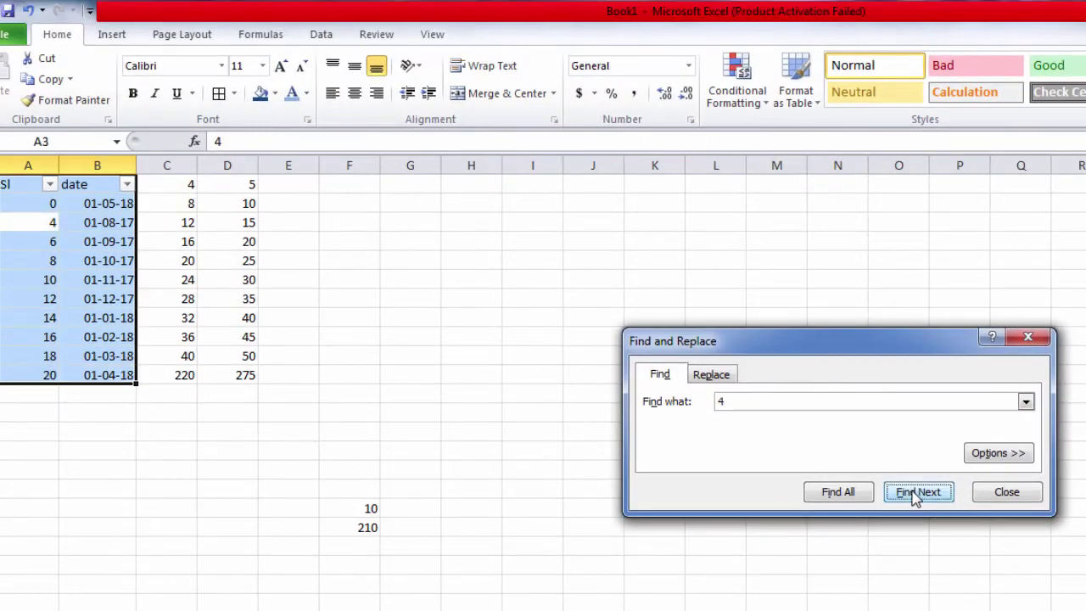
{"action": "left_click", "coordinate": [914, 497]}
{"action": "left_click", "coordinate": [914, 497]}
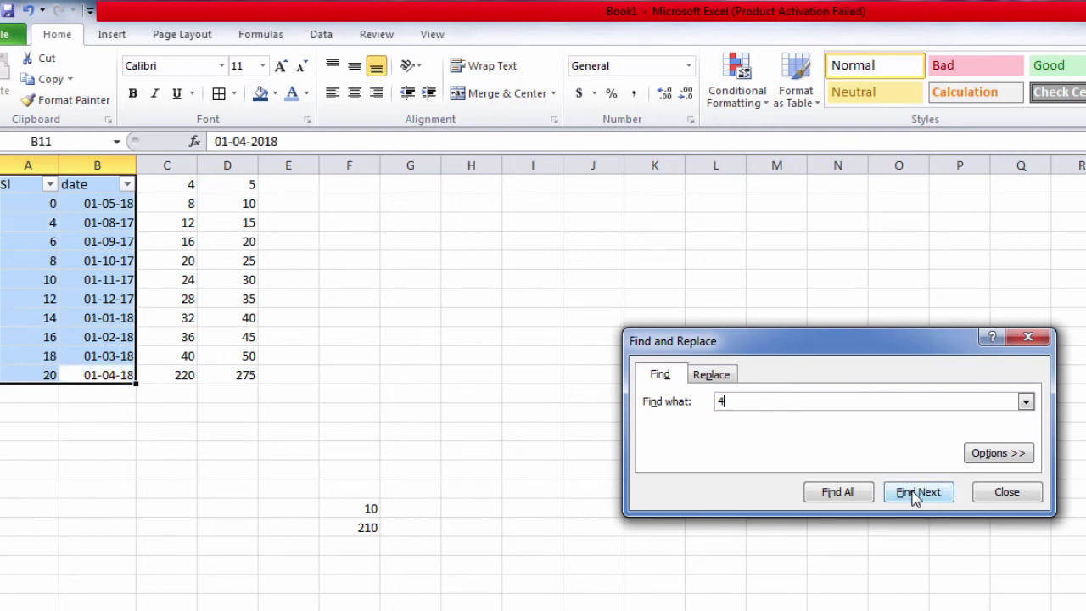
Replace every 4 with 9 in the data using Replace All.
{"action": "left_click", "coordinate": [713, 375]}
{"action": "type", "text": "9"}
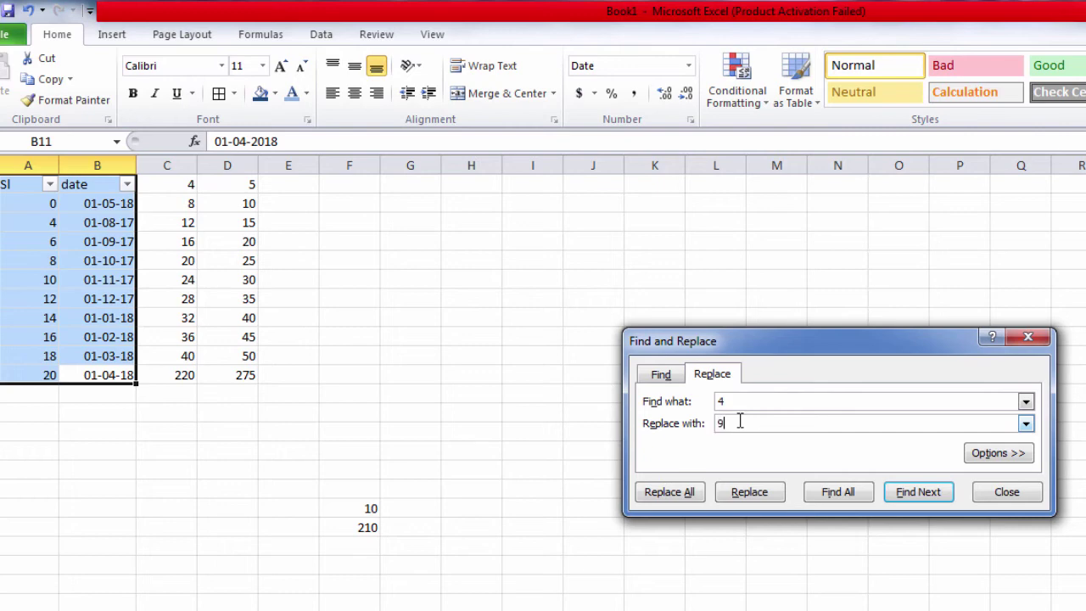
{"action": "left_click", "coordinate": [768, 495]}
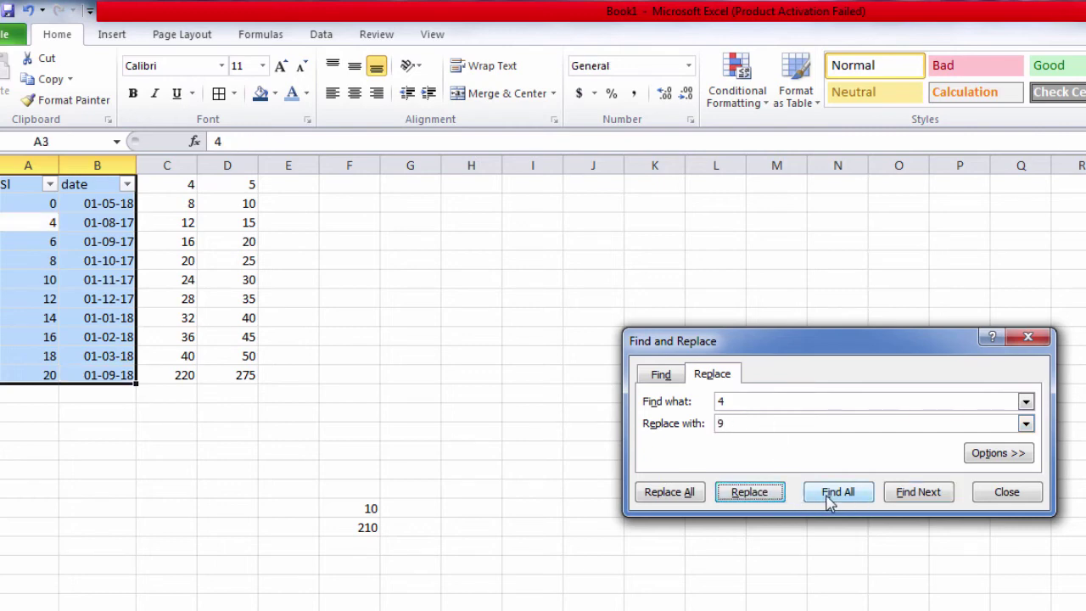
{"action": "left_click", "coordinate": [683, 493]}
{"action": "left_click", "coordinate": [740, 469]}
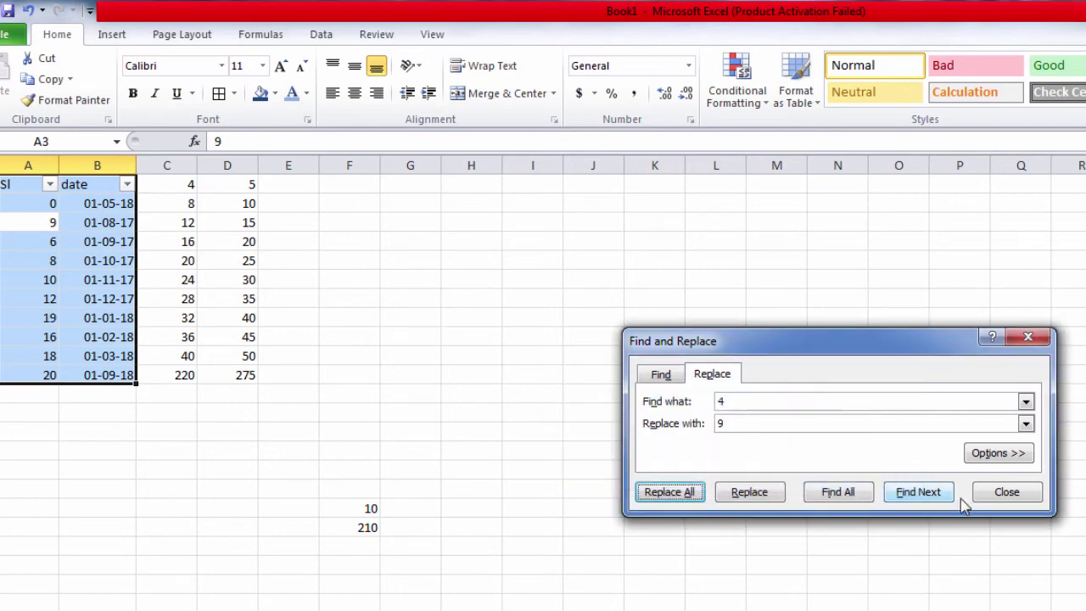
{"action": "left_click", "coordinate": [1005, 492]}
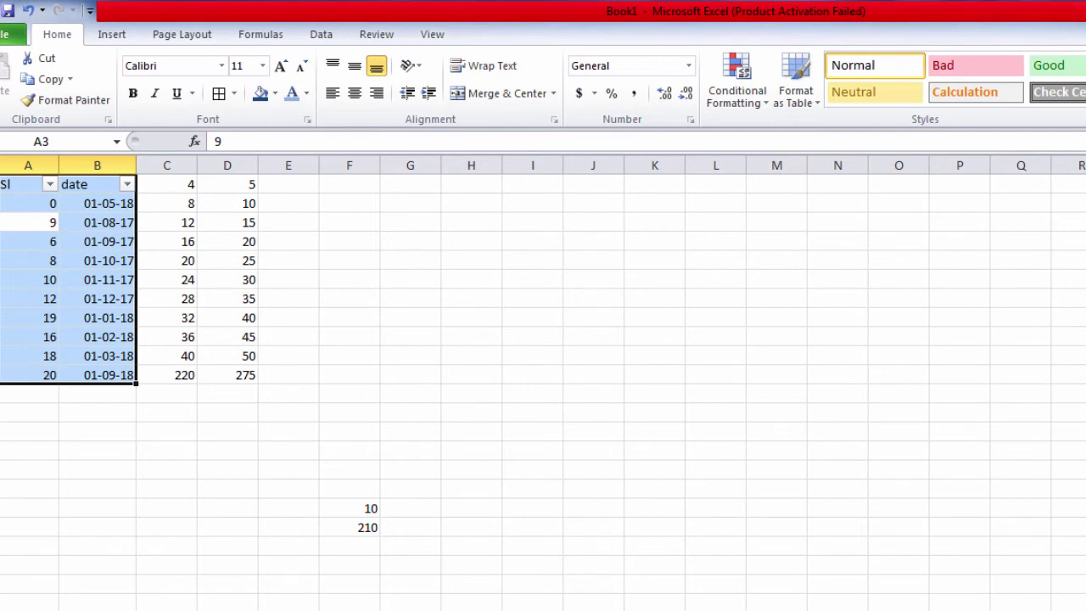
{"action": "key", "text": "ctrl+g"}
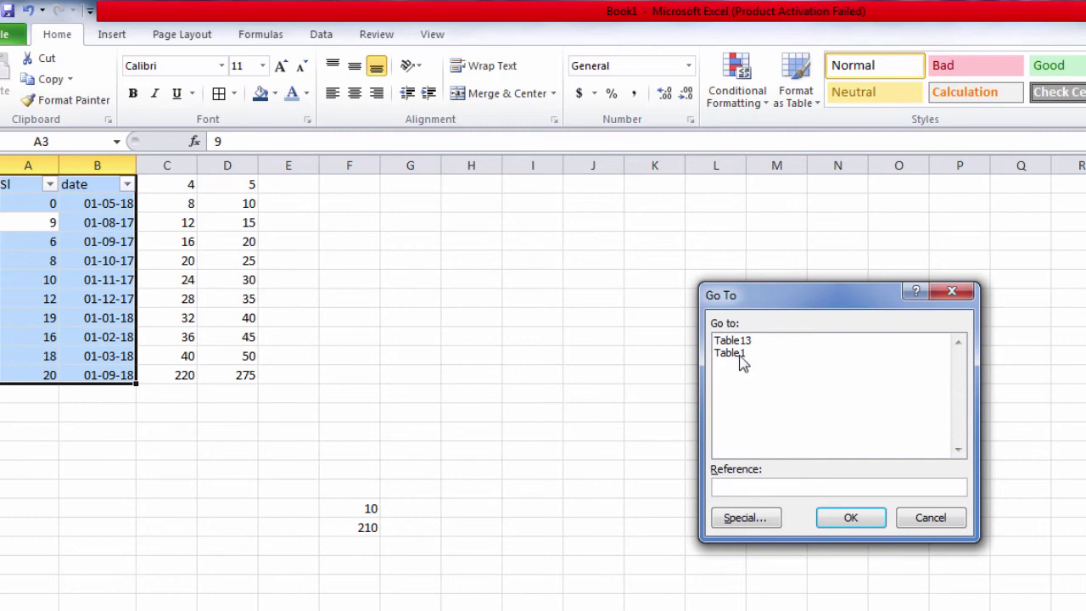
{"action": "left_click", "coordinate": [738, 354]}
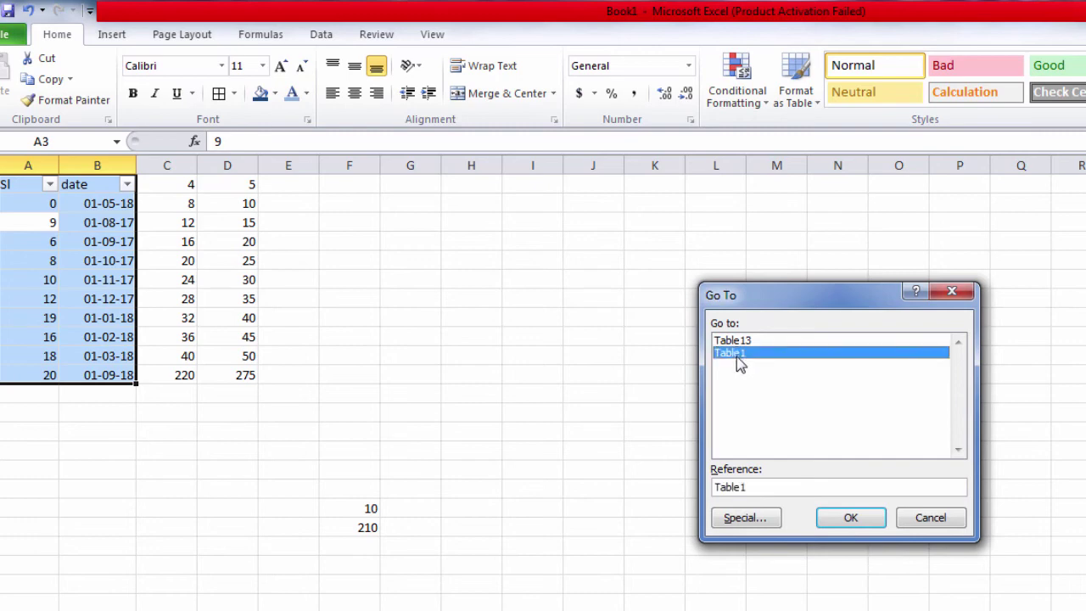
{"action": "left_click", "coordinate": [849, 519]}
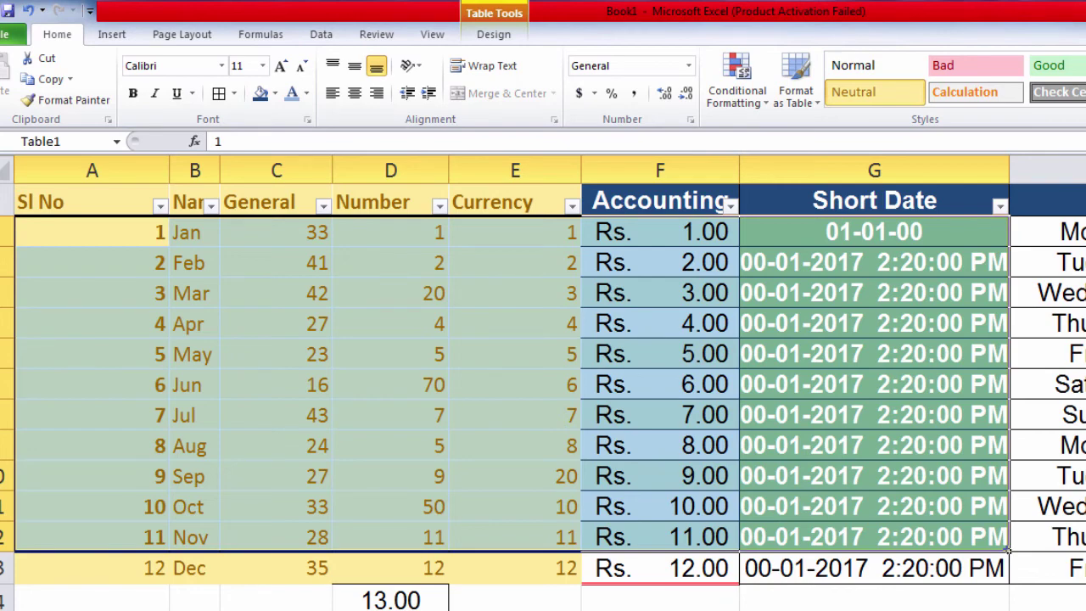
{"action": "key", "text": "F5"}
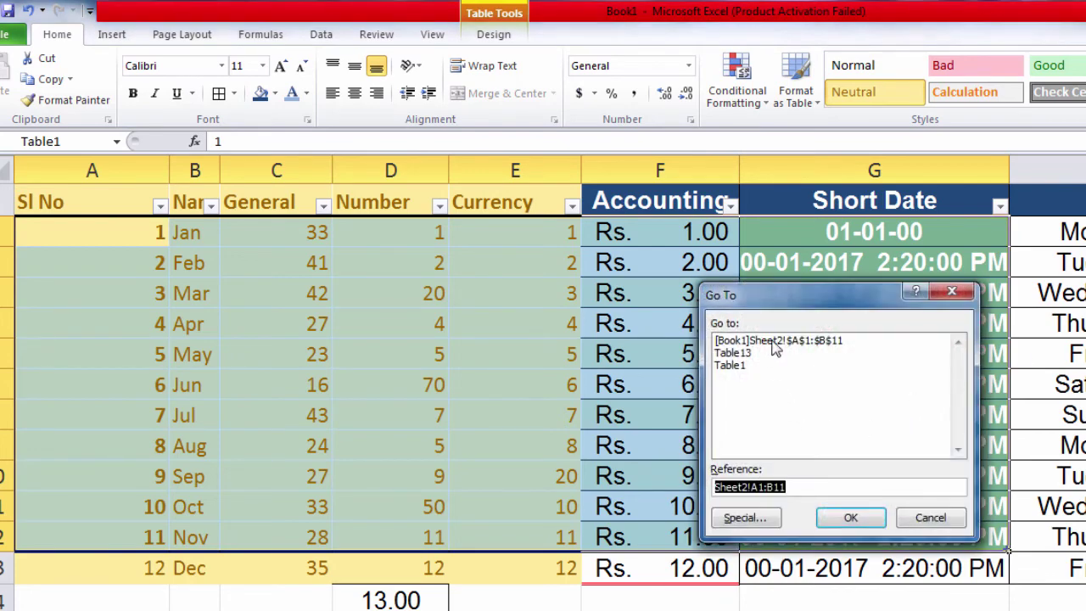
{"action": "left_click", "coordinate": [775, 343]}
{"action": "left_click", "coordinate": [842, 518]}
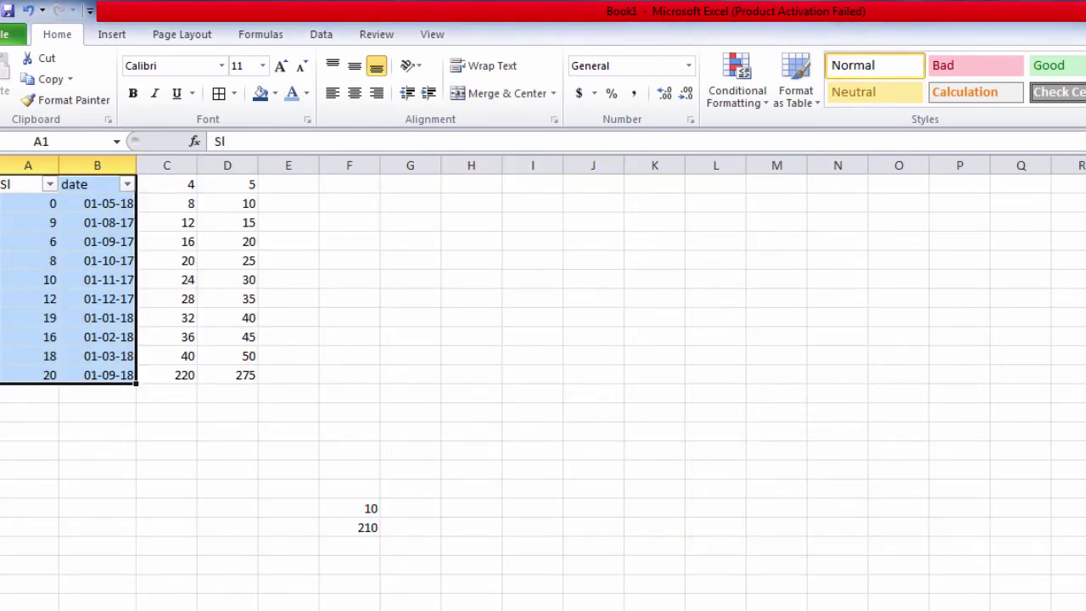
Use Go To Special to select all the formula cells.
{"action": "key", "text": "F5"}
{"action": "key", "text": "alt+s"}
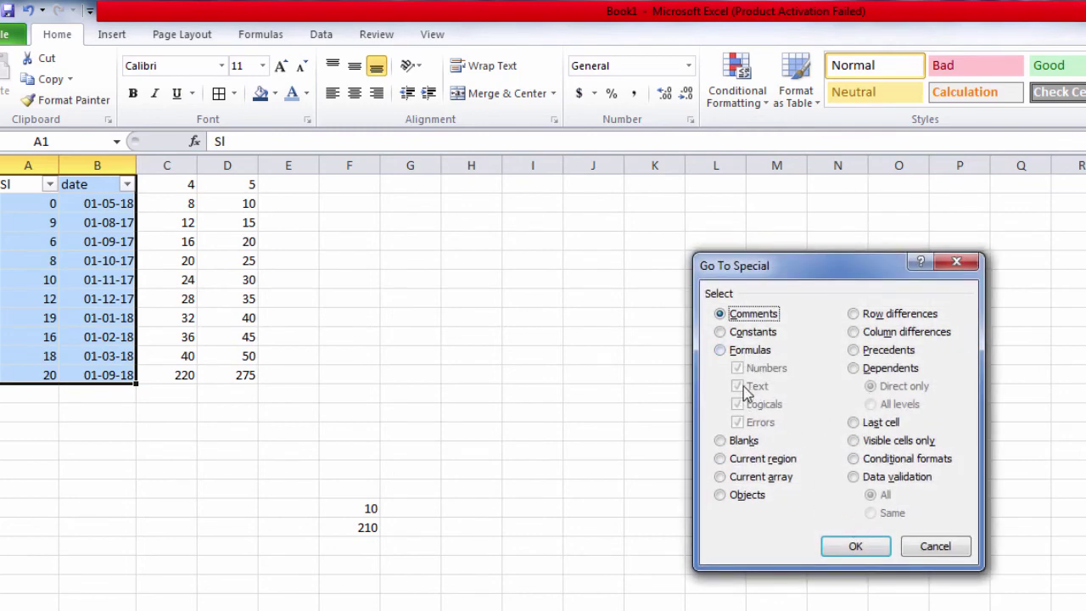
{"action": "left_click", "coordinate": [739, 356]}
{"action": "left_click", "coordinate": [848, 541]}
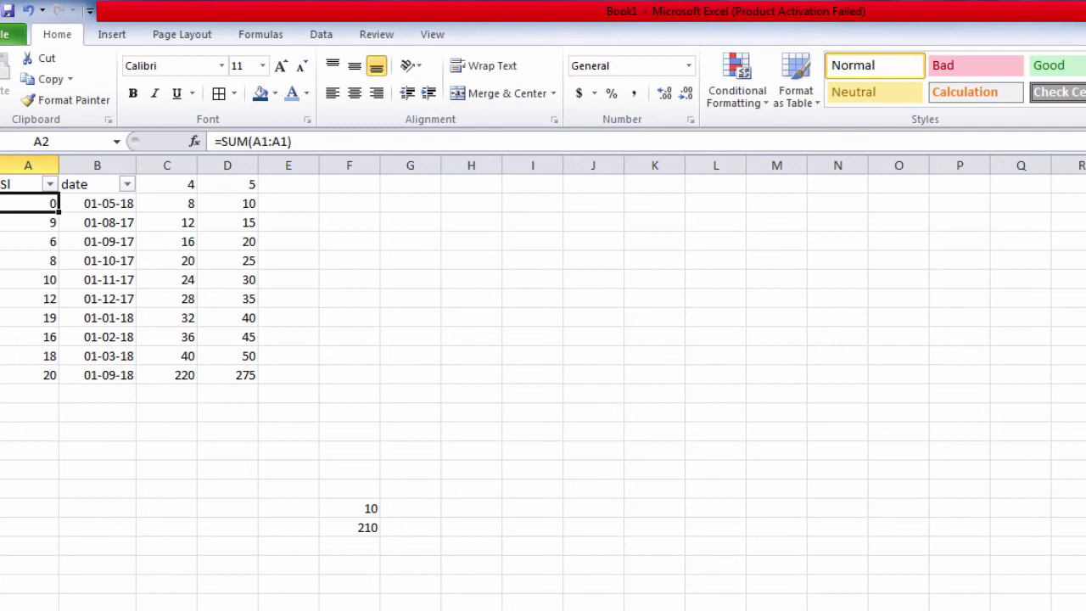
Use Go To Special with the Blanks option to select every empty cell.
{"action": "key", "text": "F5"}
{"action": "left_click", "coordinate": [745, 519]}
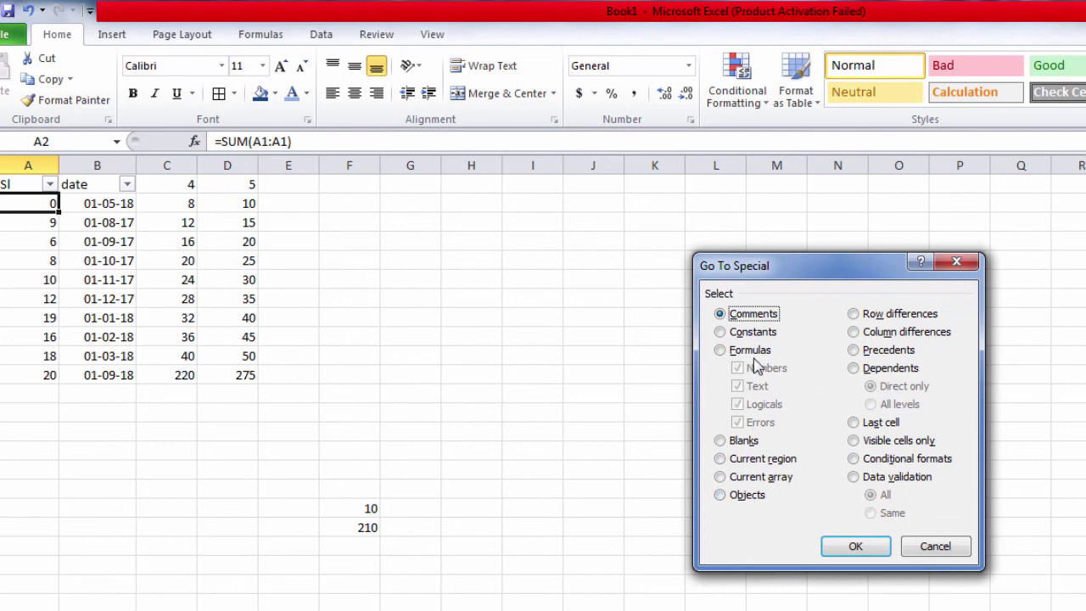
{"action": "left_click", "coordinate": [751, 351]}
{"action": "left_click", "coordinate": [743, 440]}
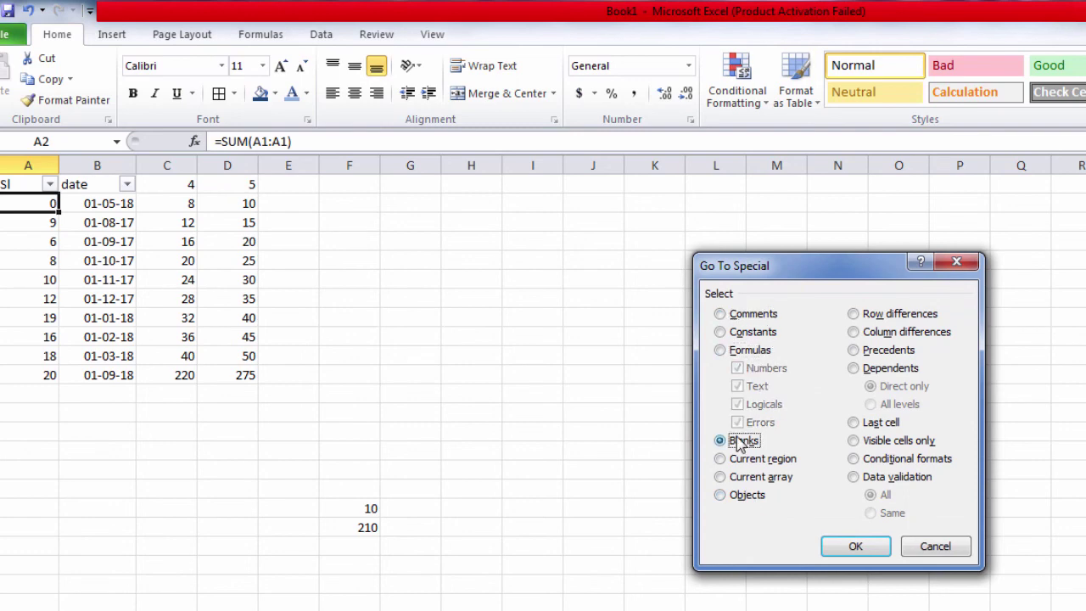
{"action": "left_click", "coordinate": [855, 546]}
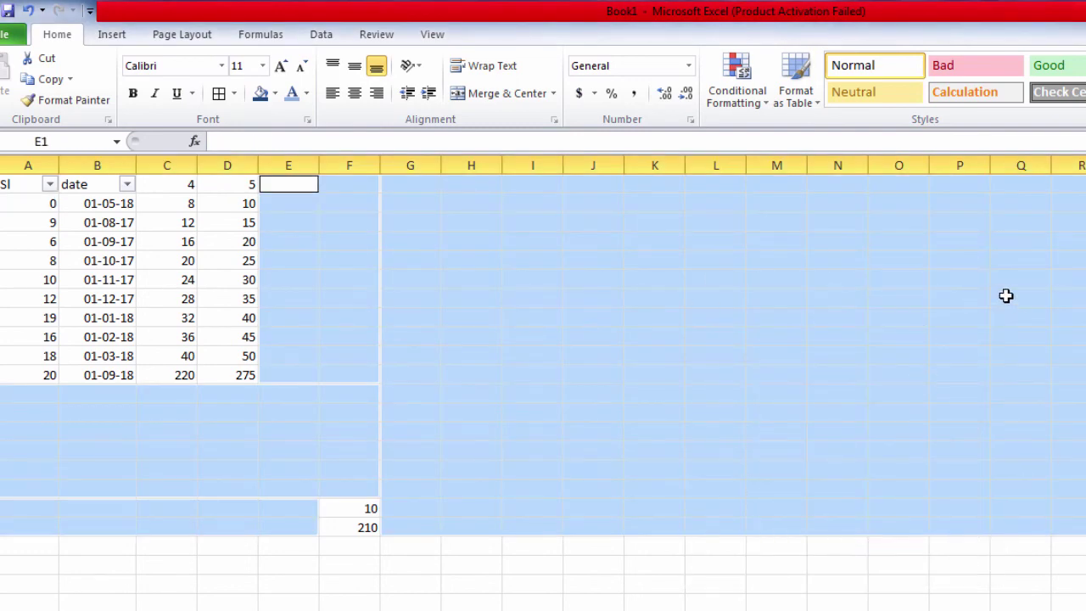